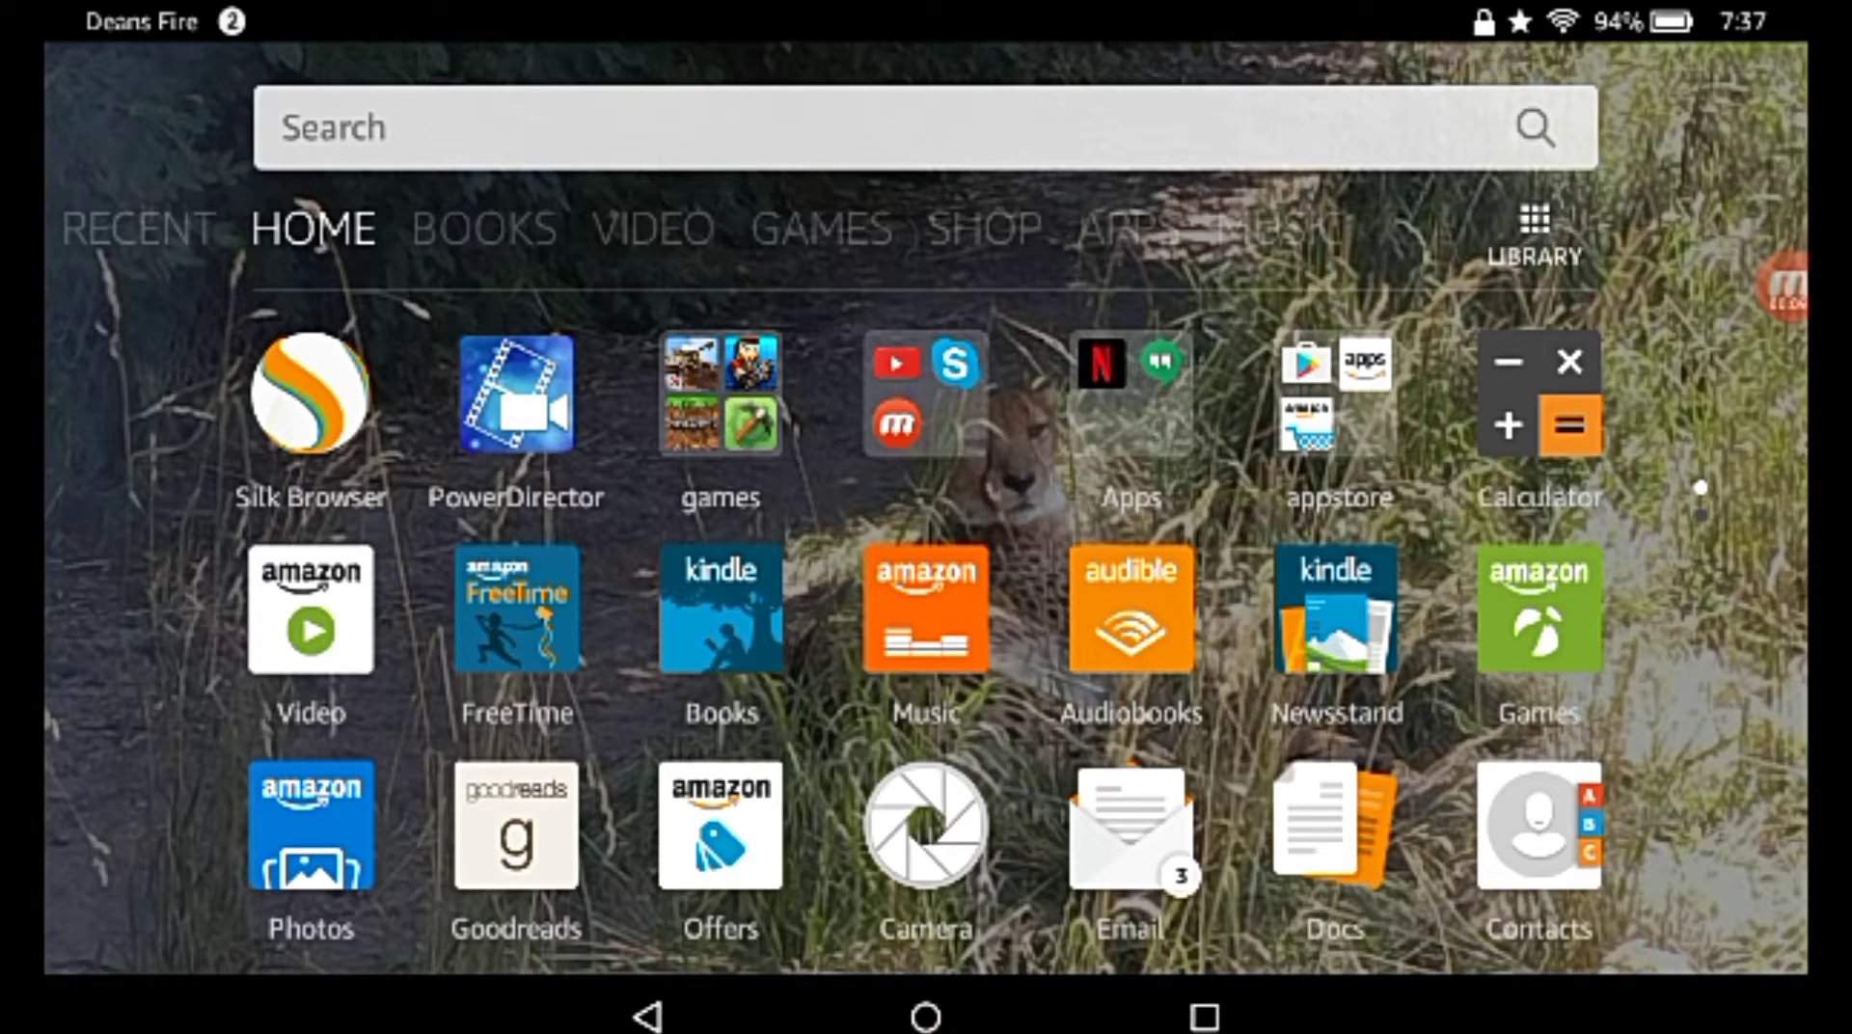
Browse Primary storage and open games > com.mojang > minecraftWorlds
scroll(926, 627, down, 5)
scroll(926, 627, up, 5)
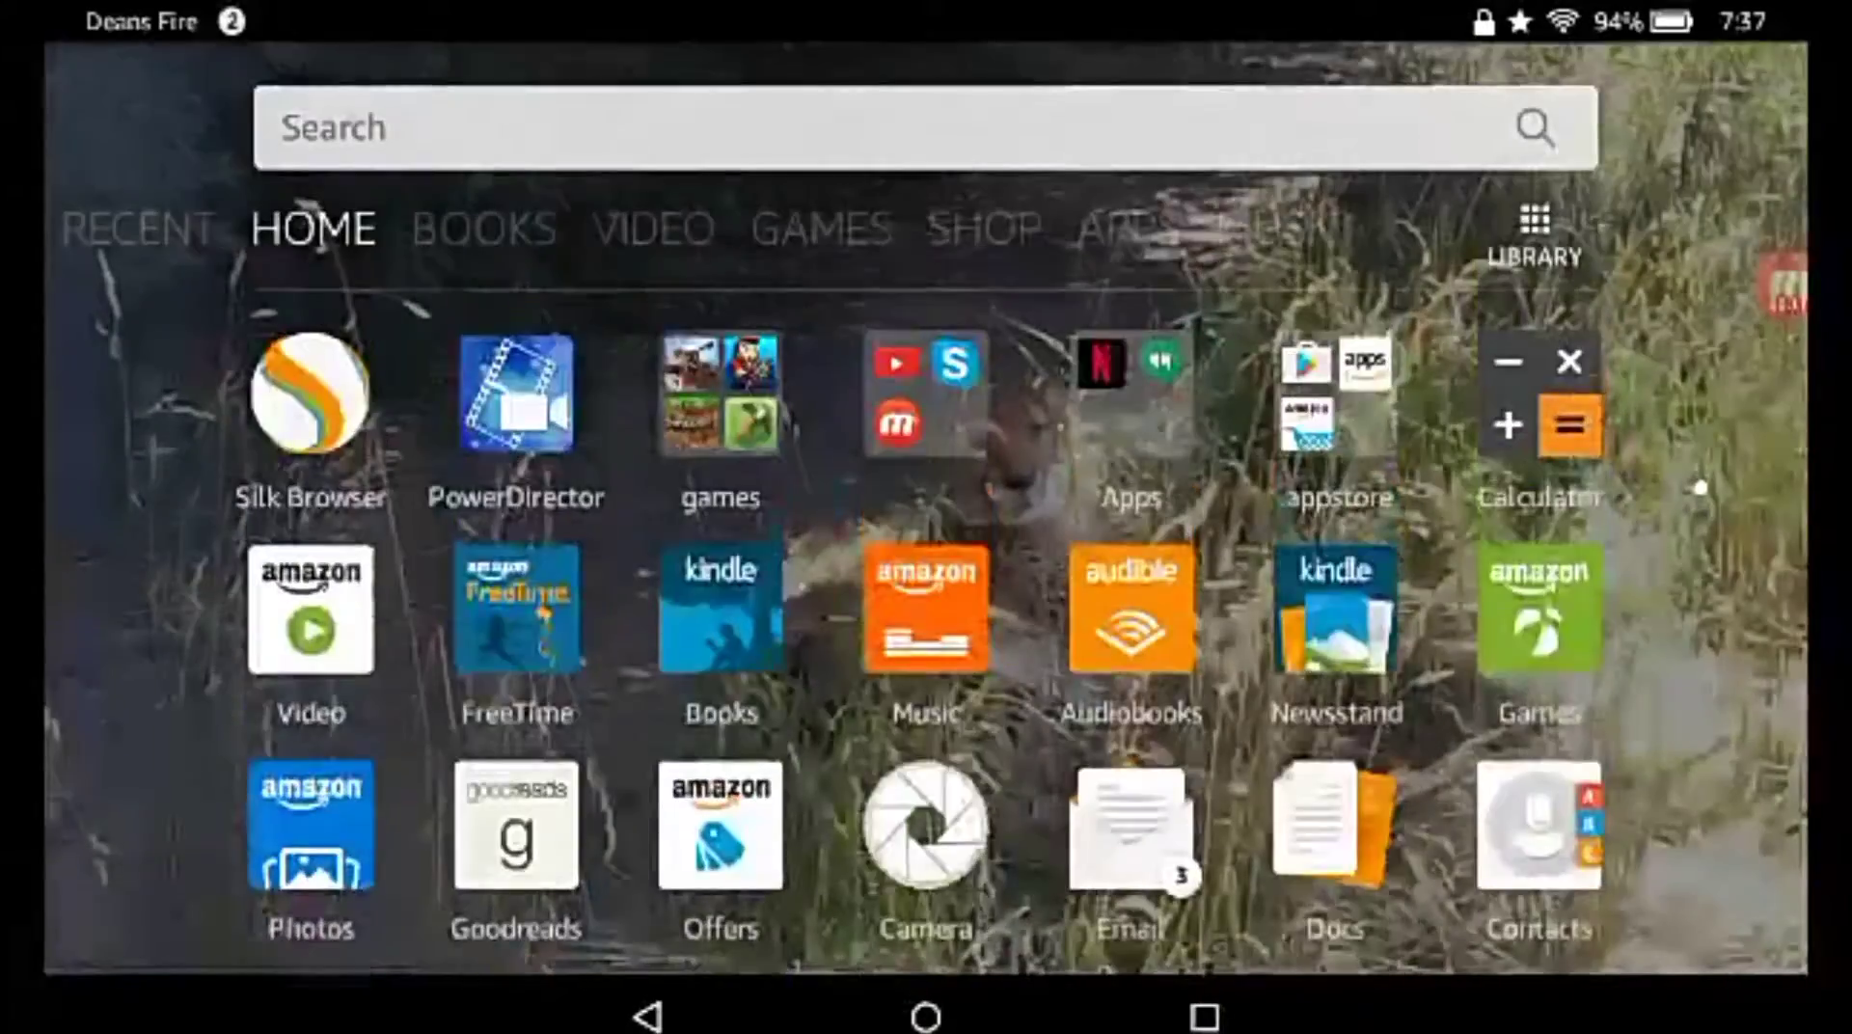
scroll(926, 579, down, 5)
scroll(926, 578, up, 5)
scroll(926, 579, down, 2)
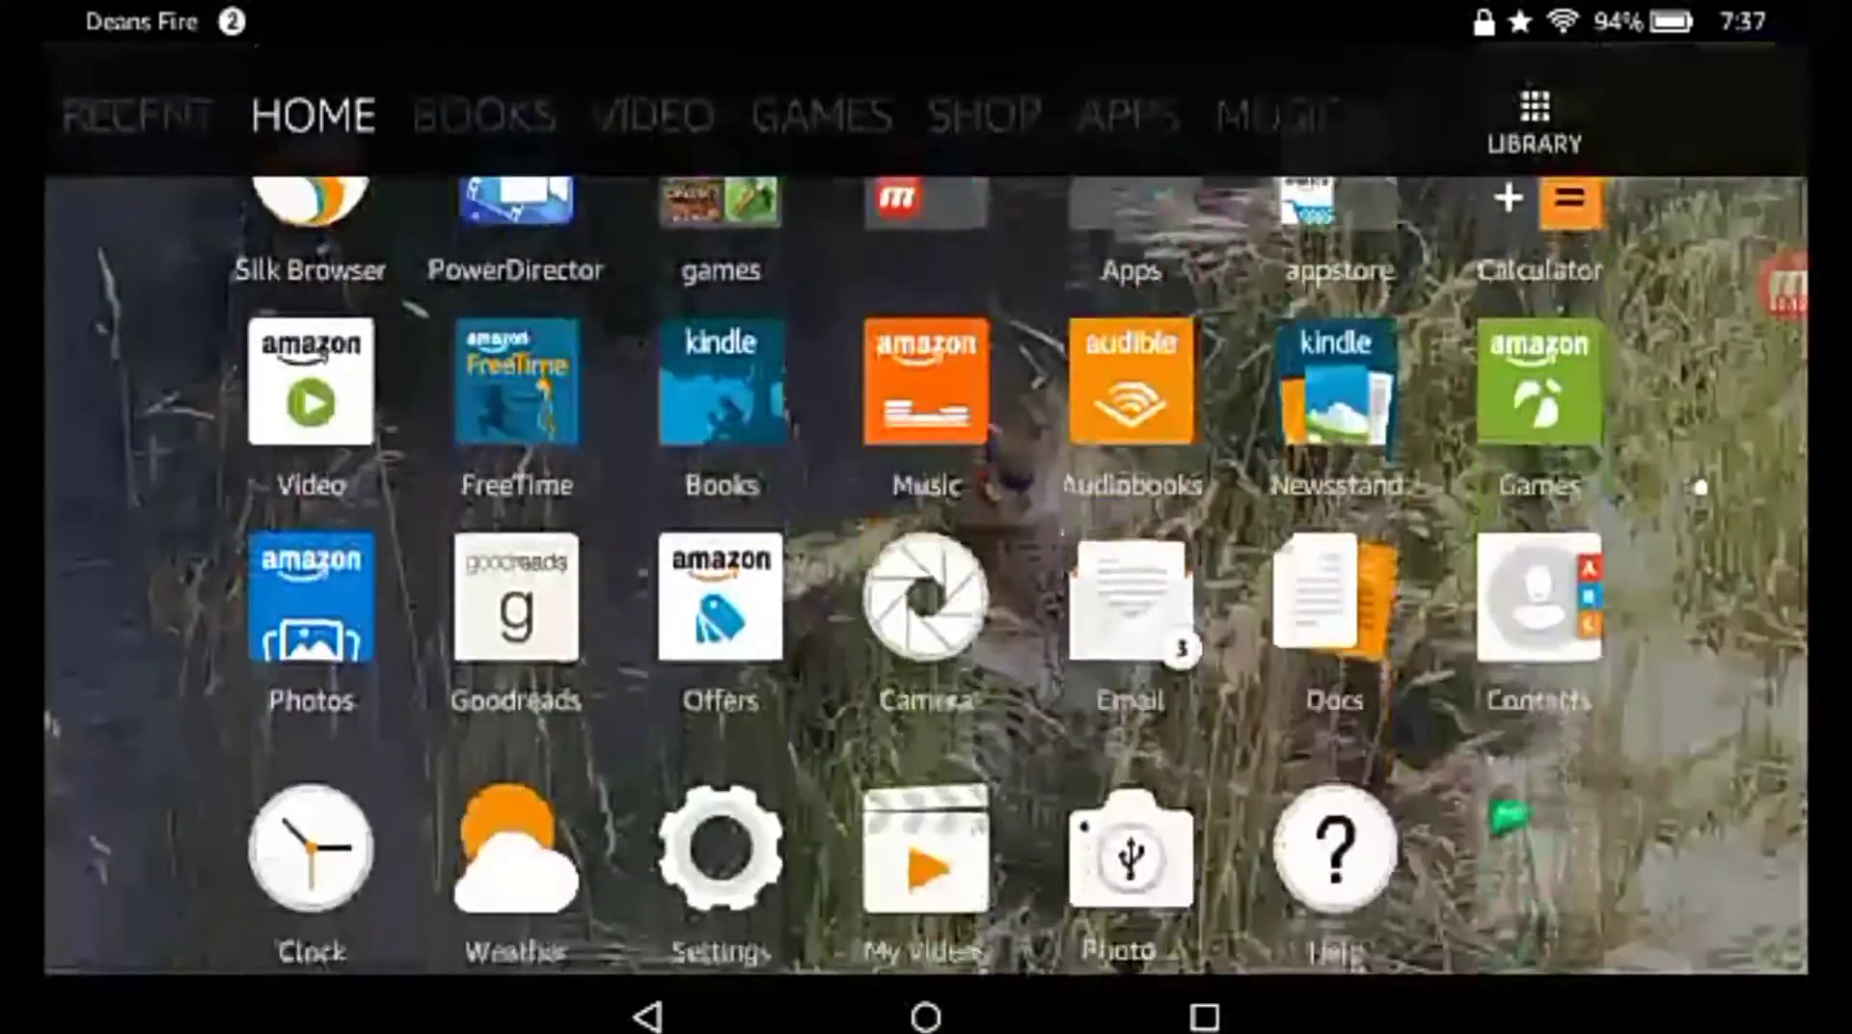
scroll(926, 578, up, 3)
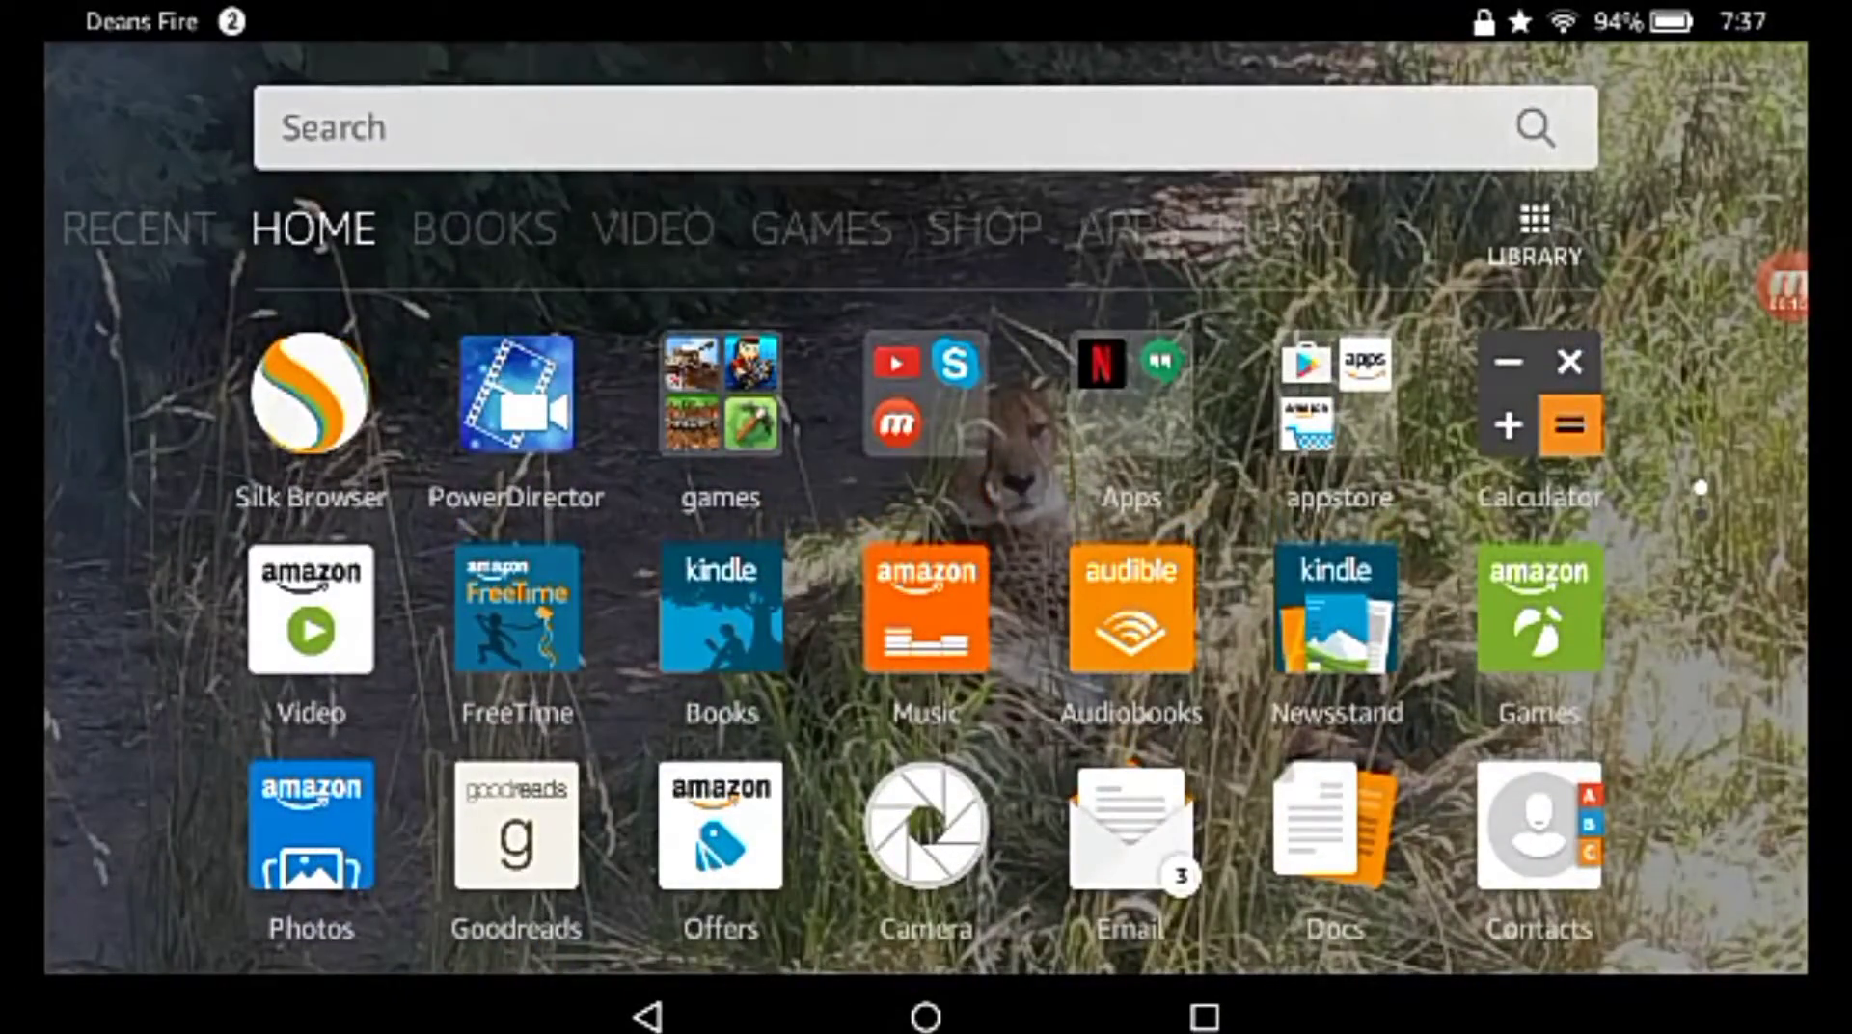
scroll(926, 579, down, 5)
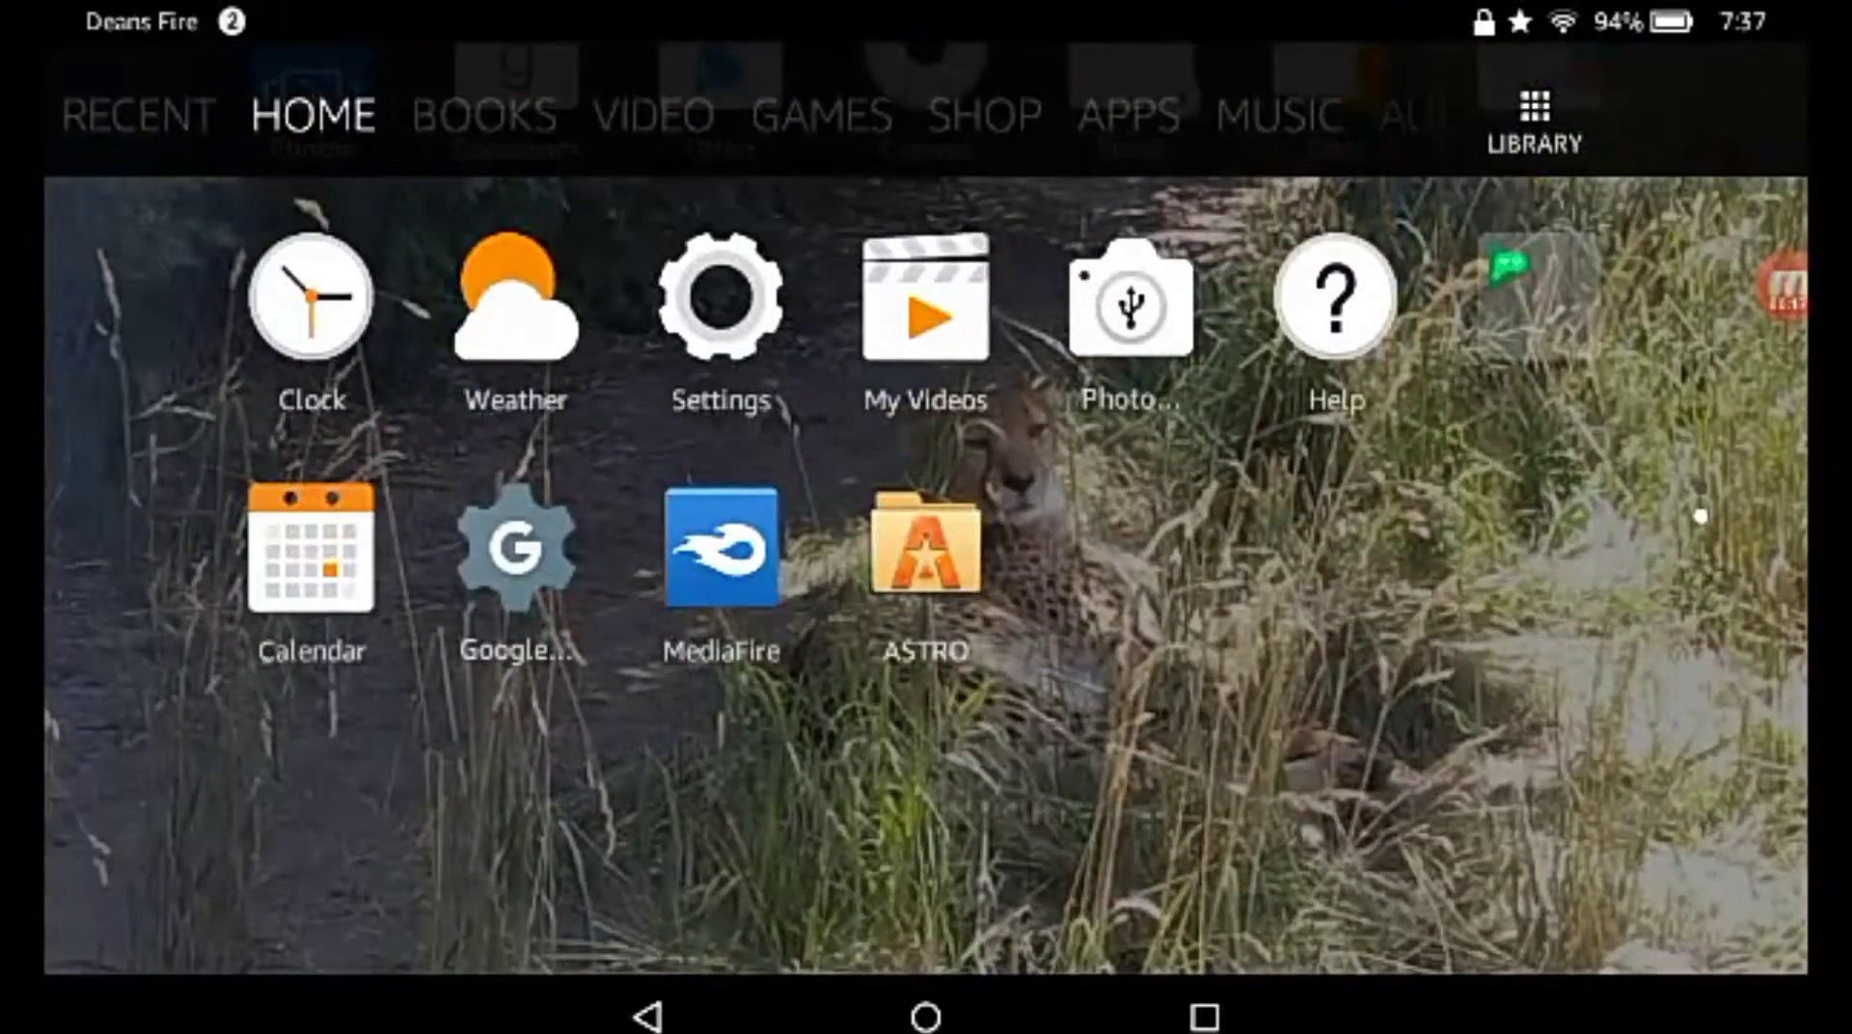
scroll(926, 579, up, 4)
scroll(1701, 488, down, 5)
scroll(1700, 516, up, 2)
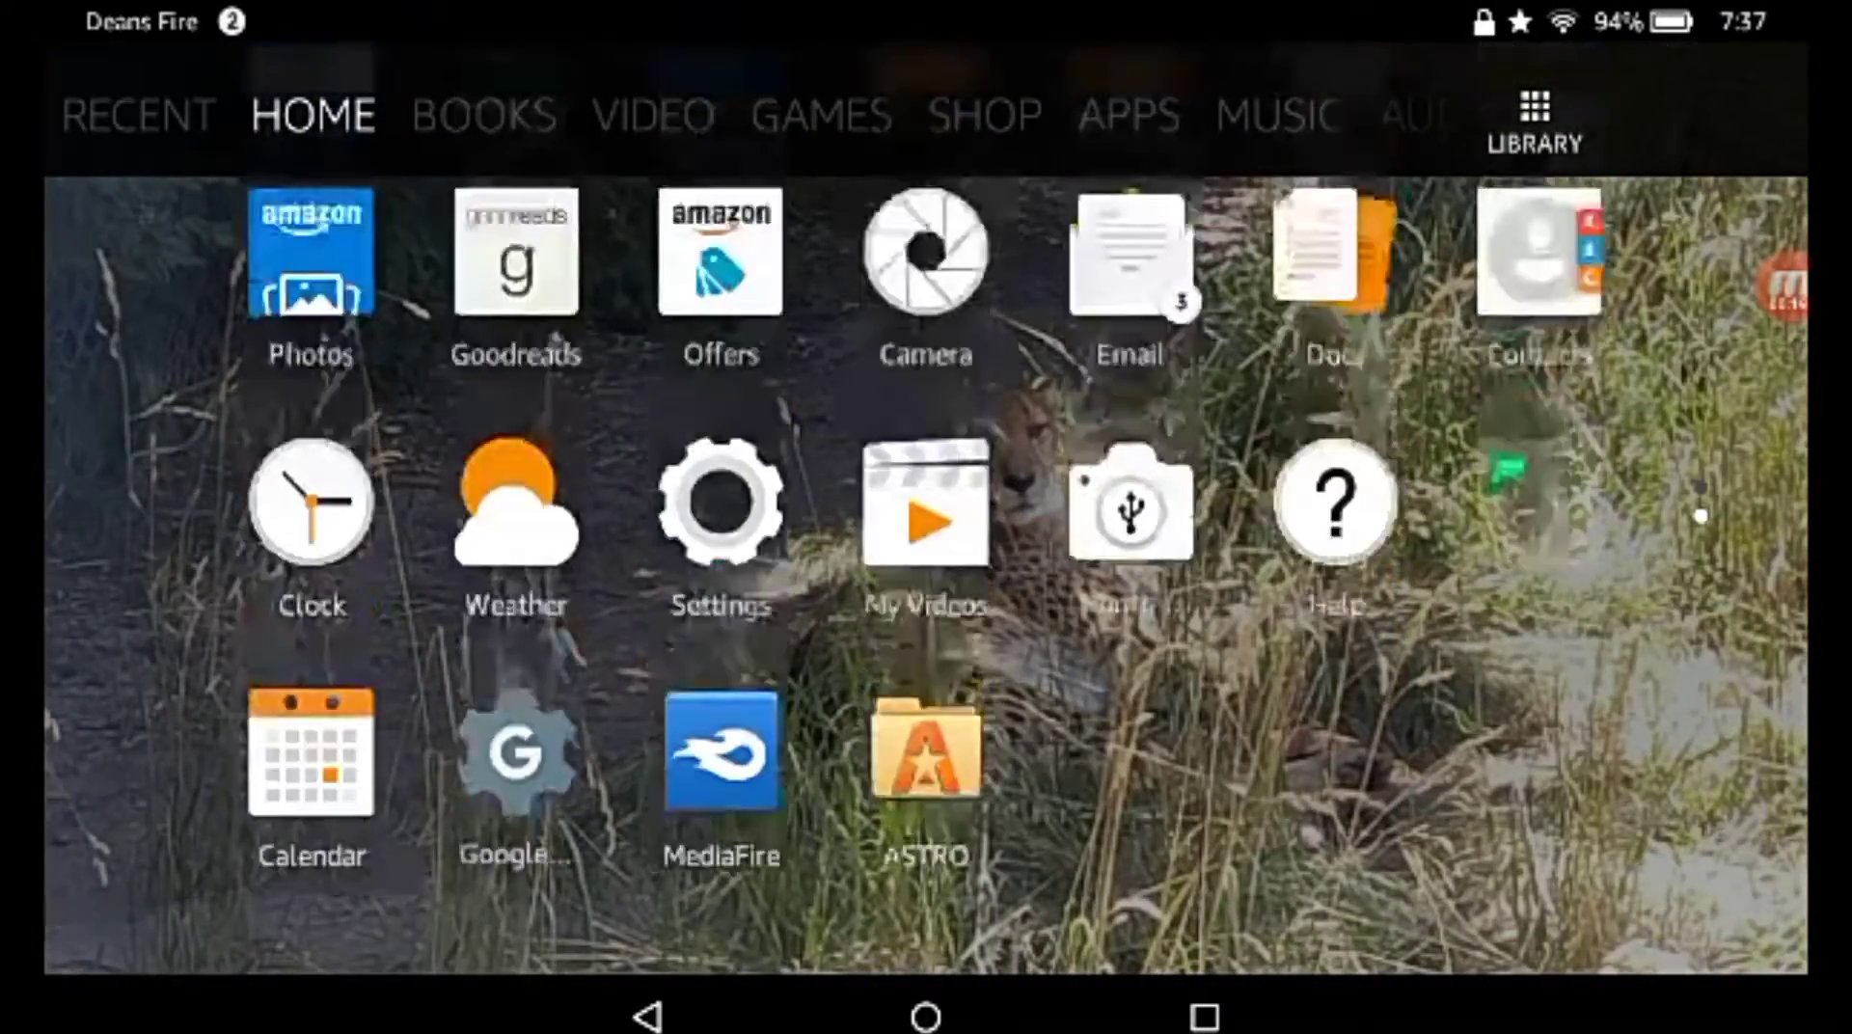
scroll(1701, 516, down, 2)
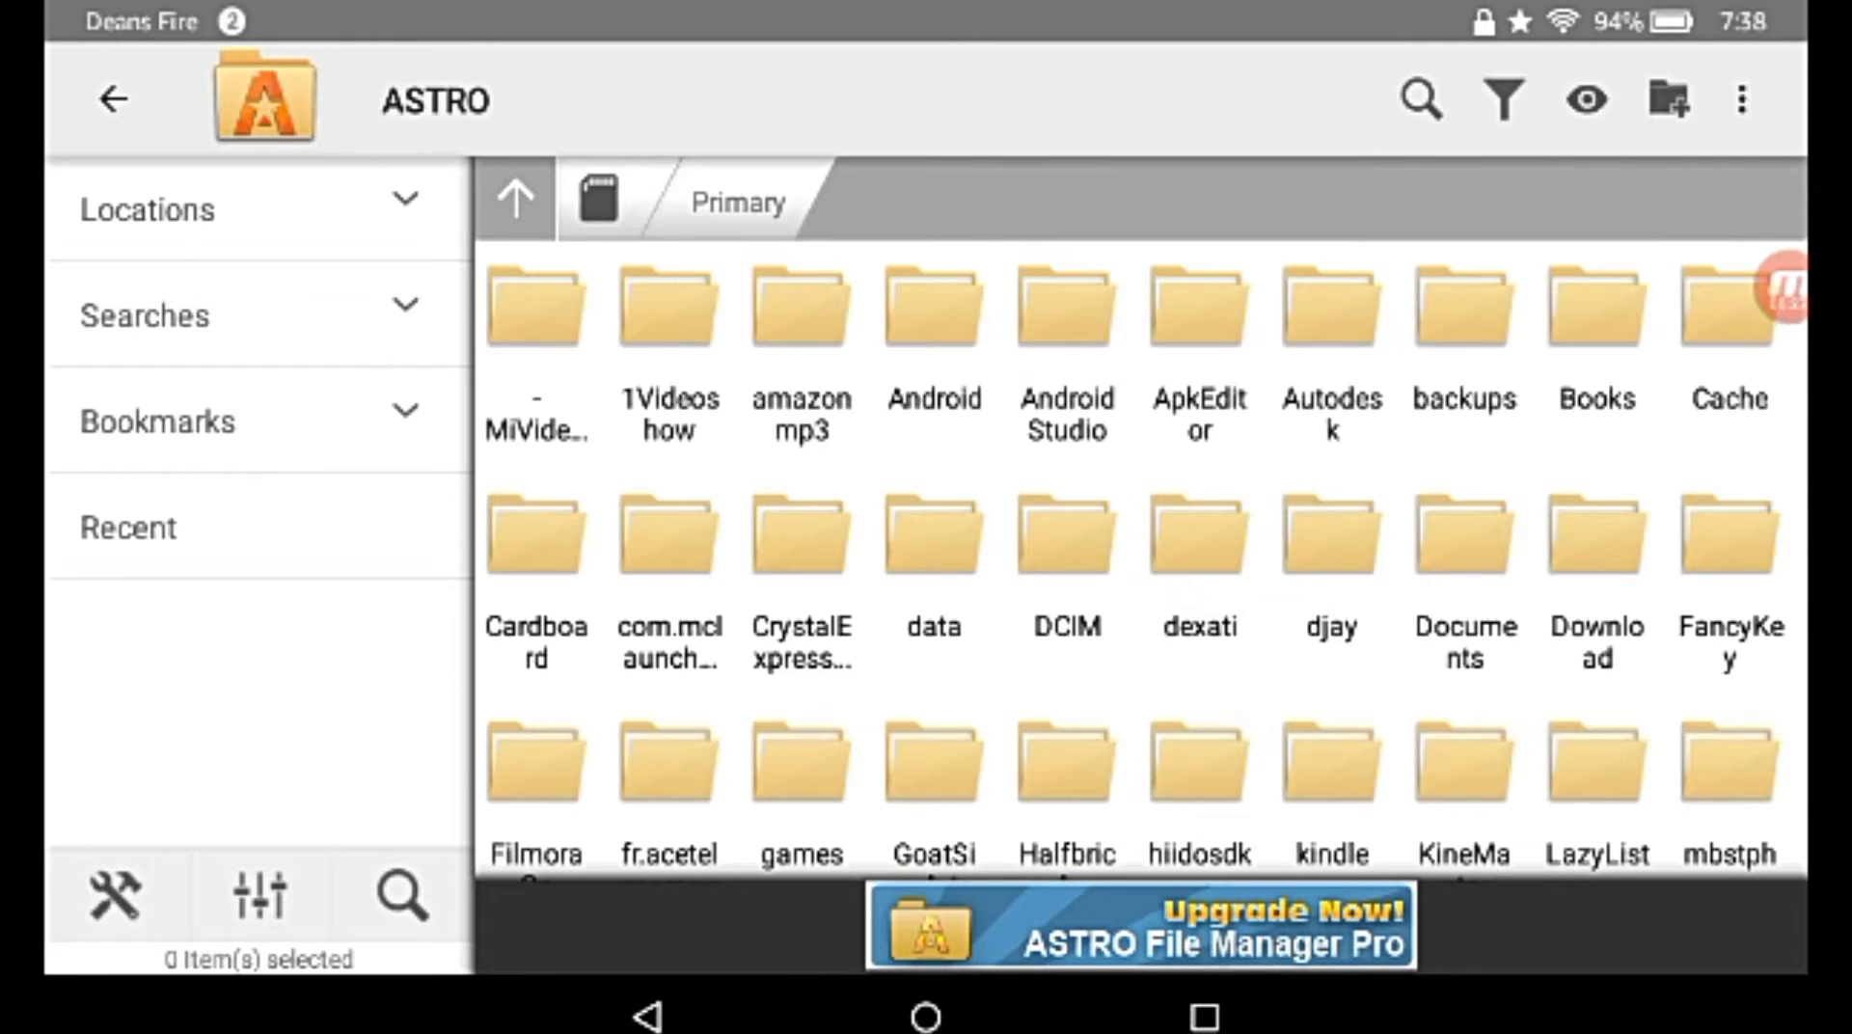
scroll(1146, 567, down, 5)
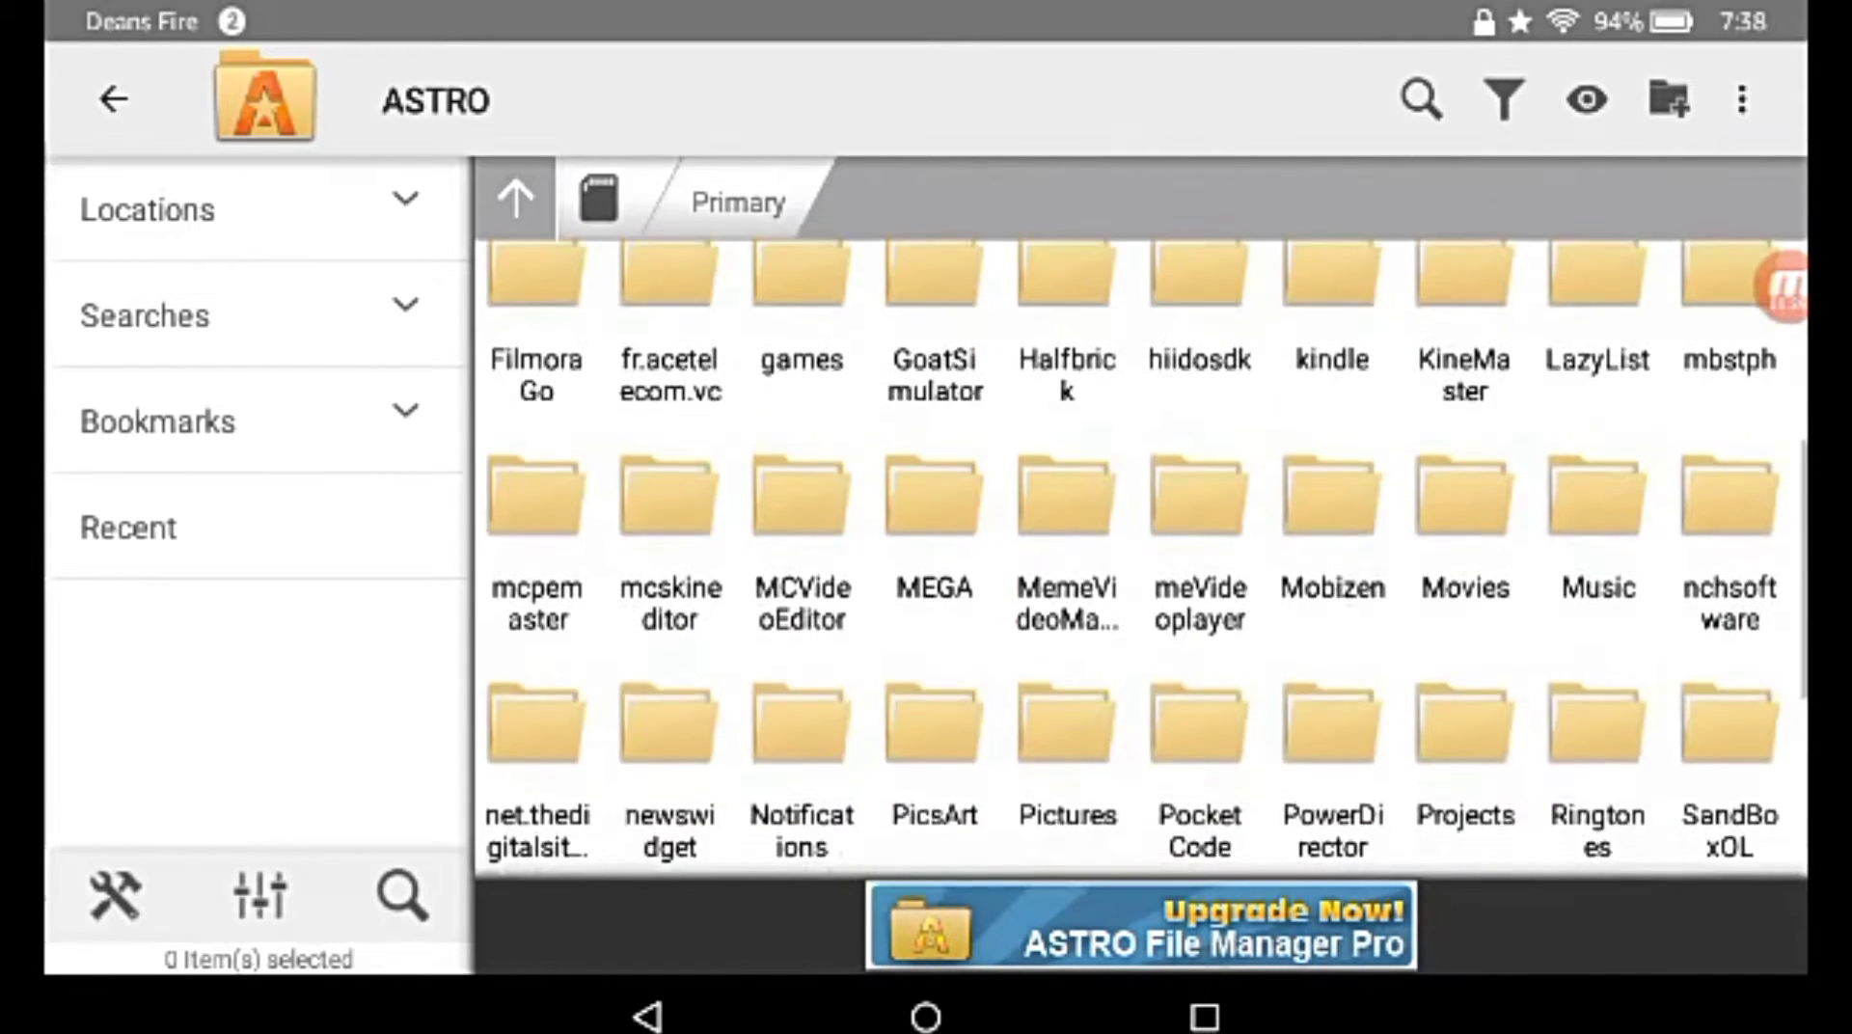
scroll(1144, 559, up, 3)
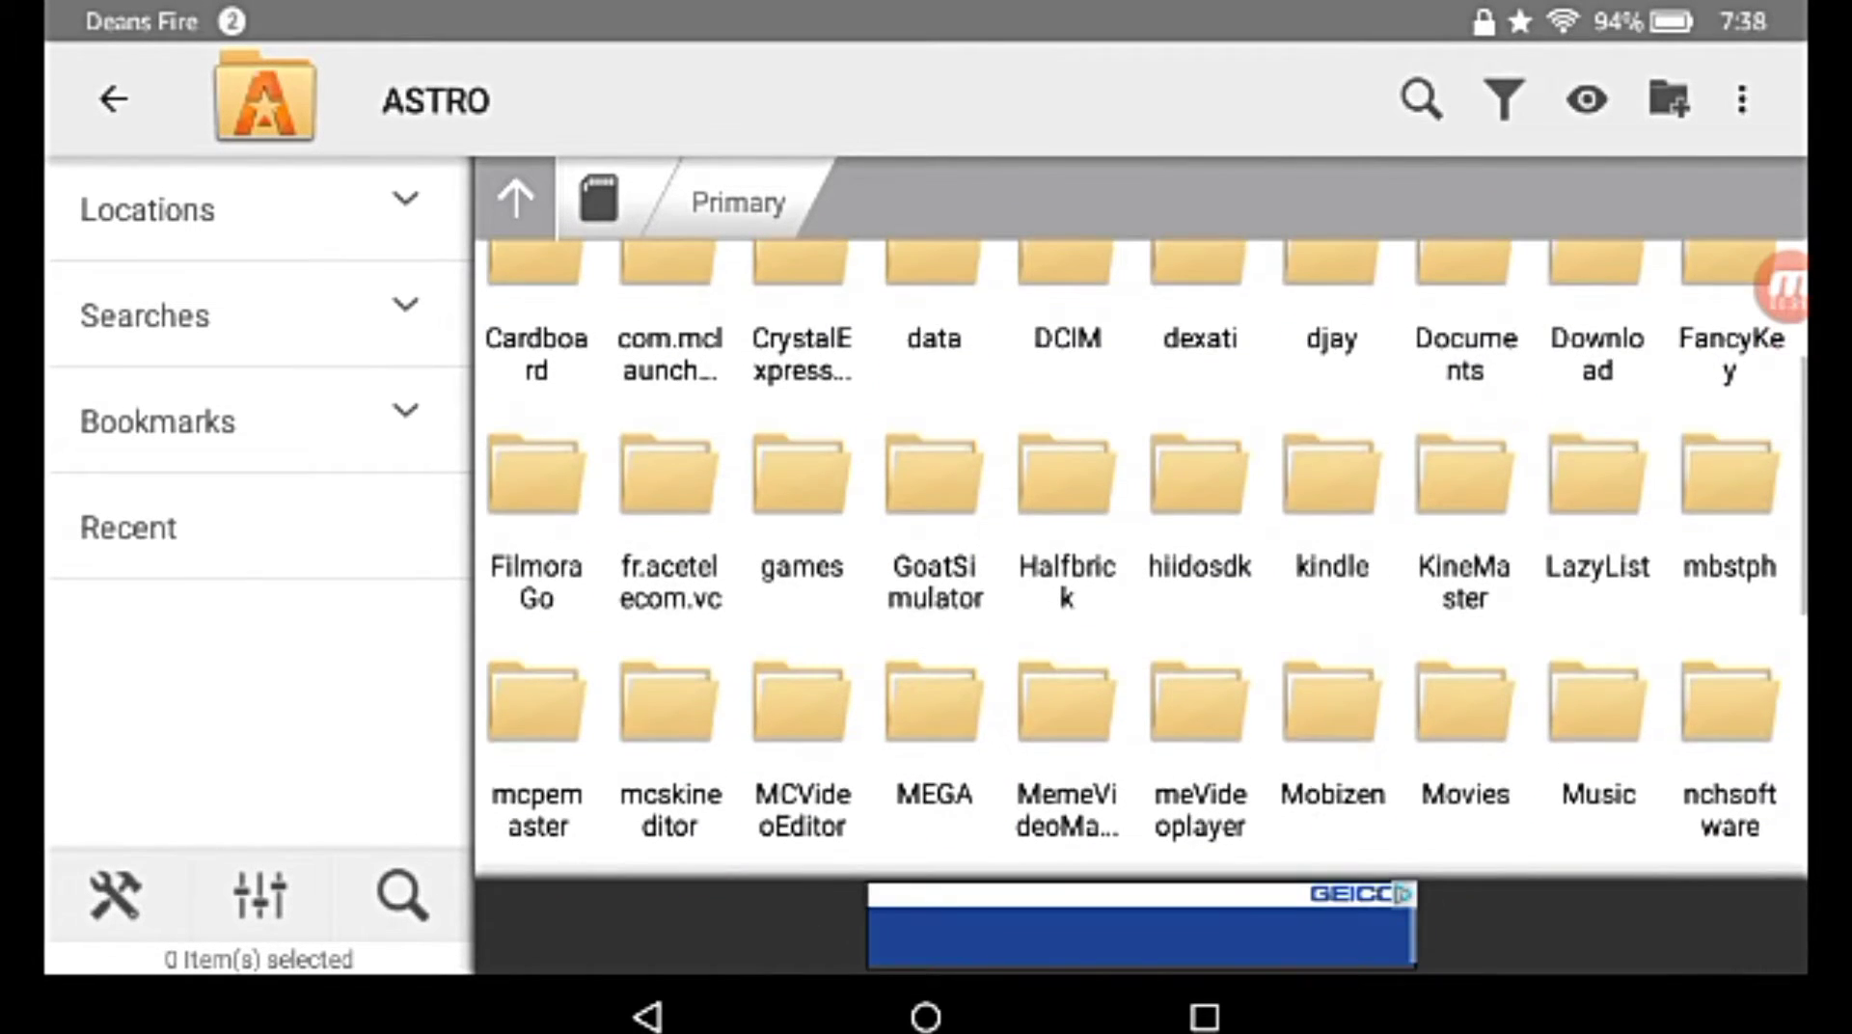
click(800, 502)
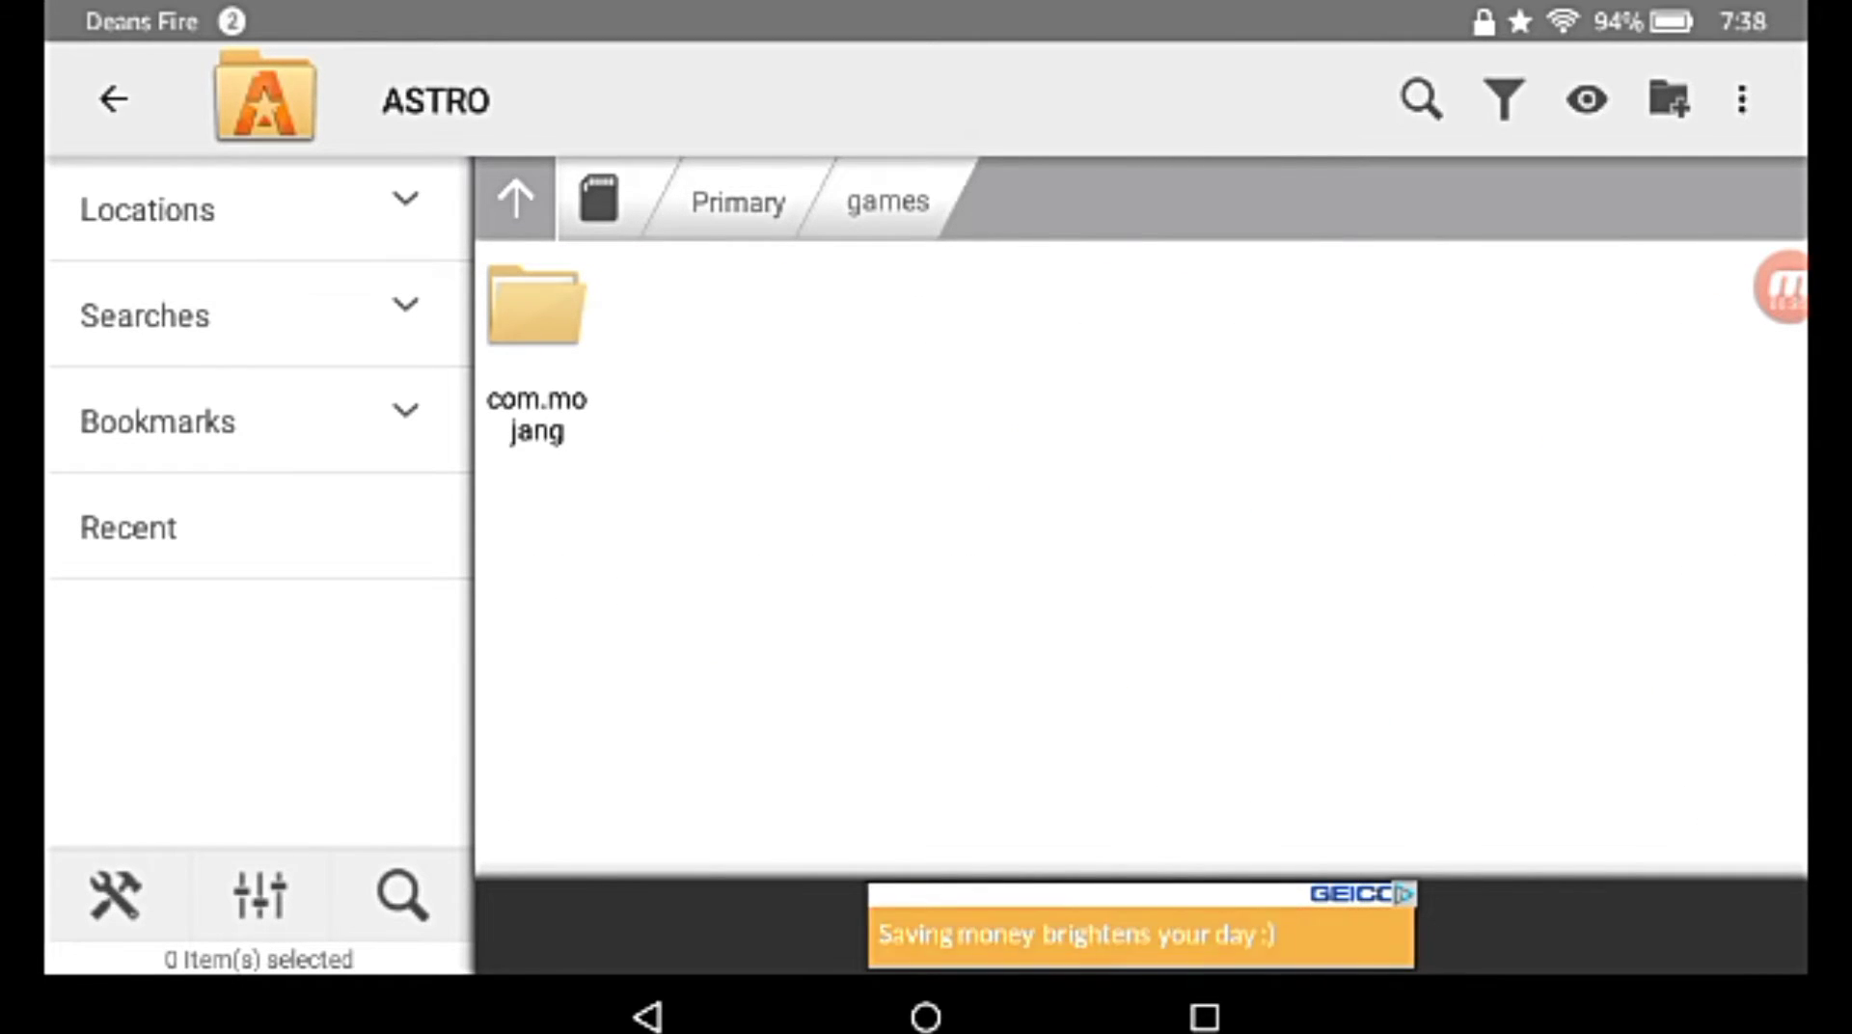
click(536, 352)
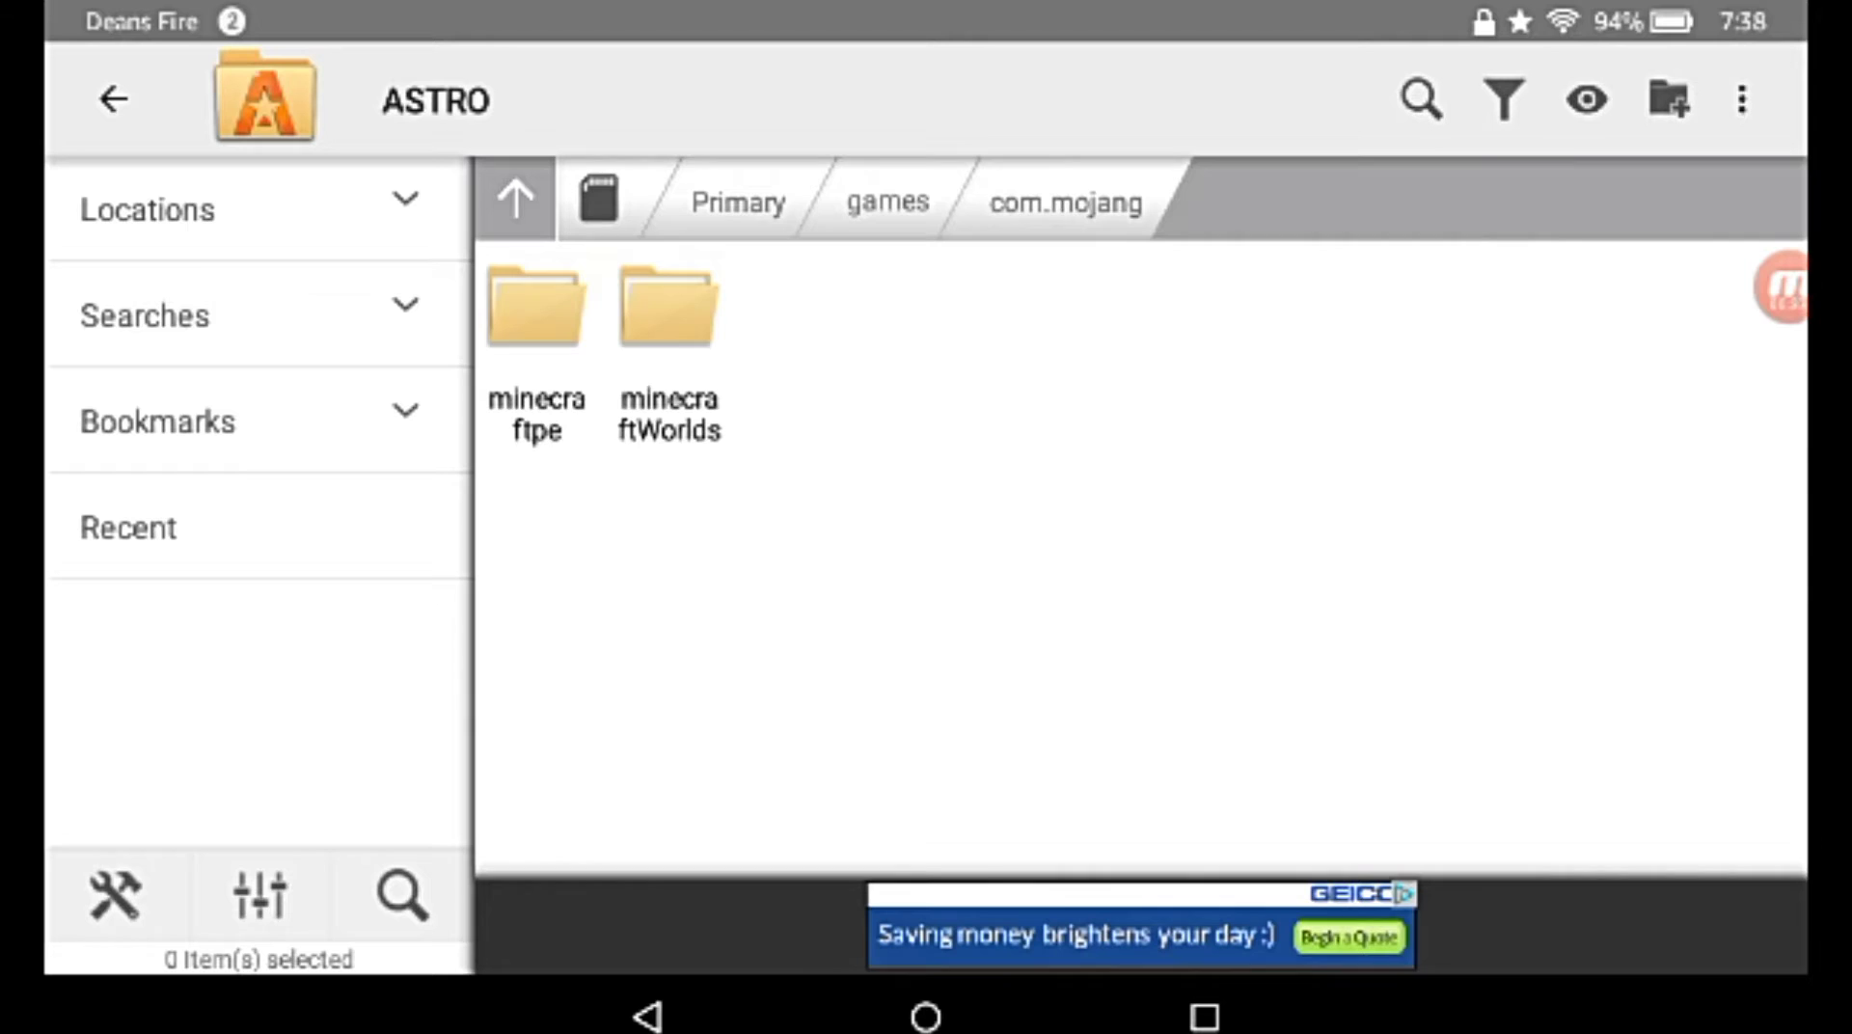
click(669, 347)
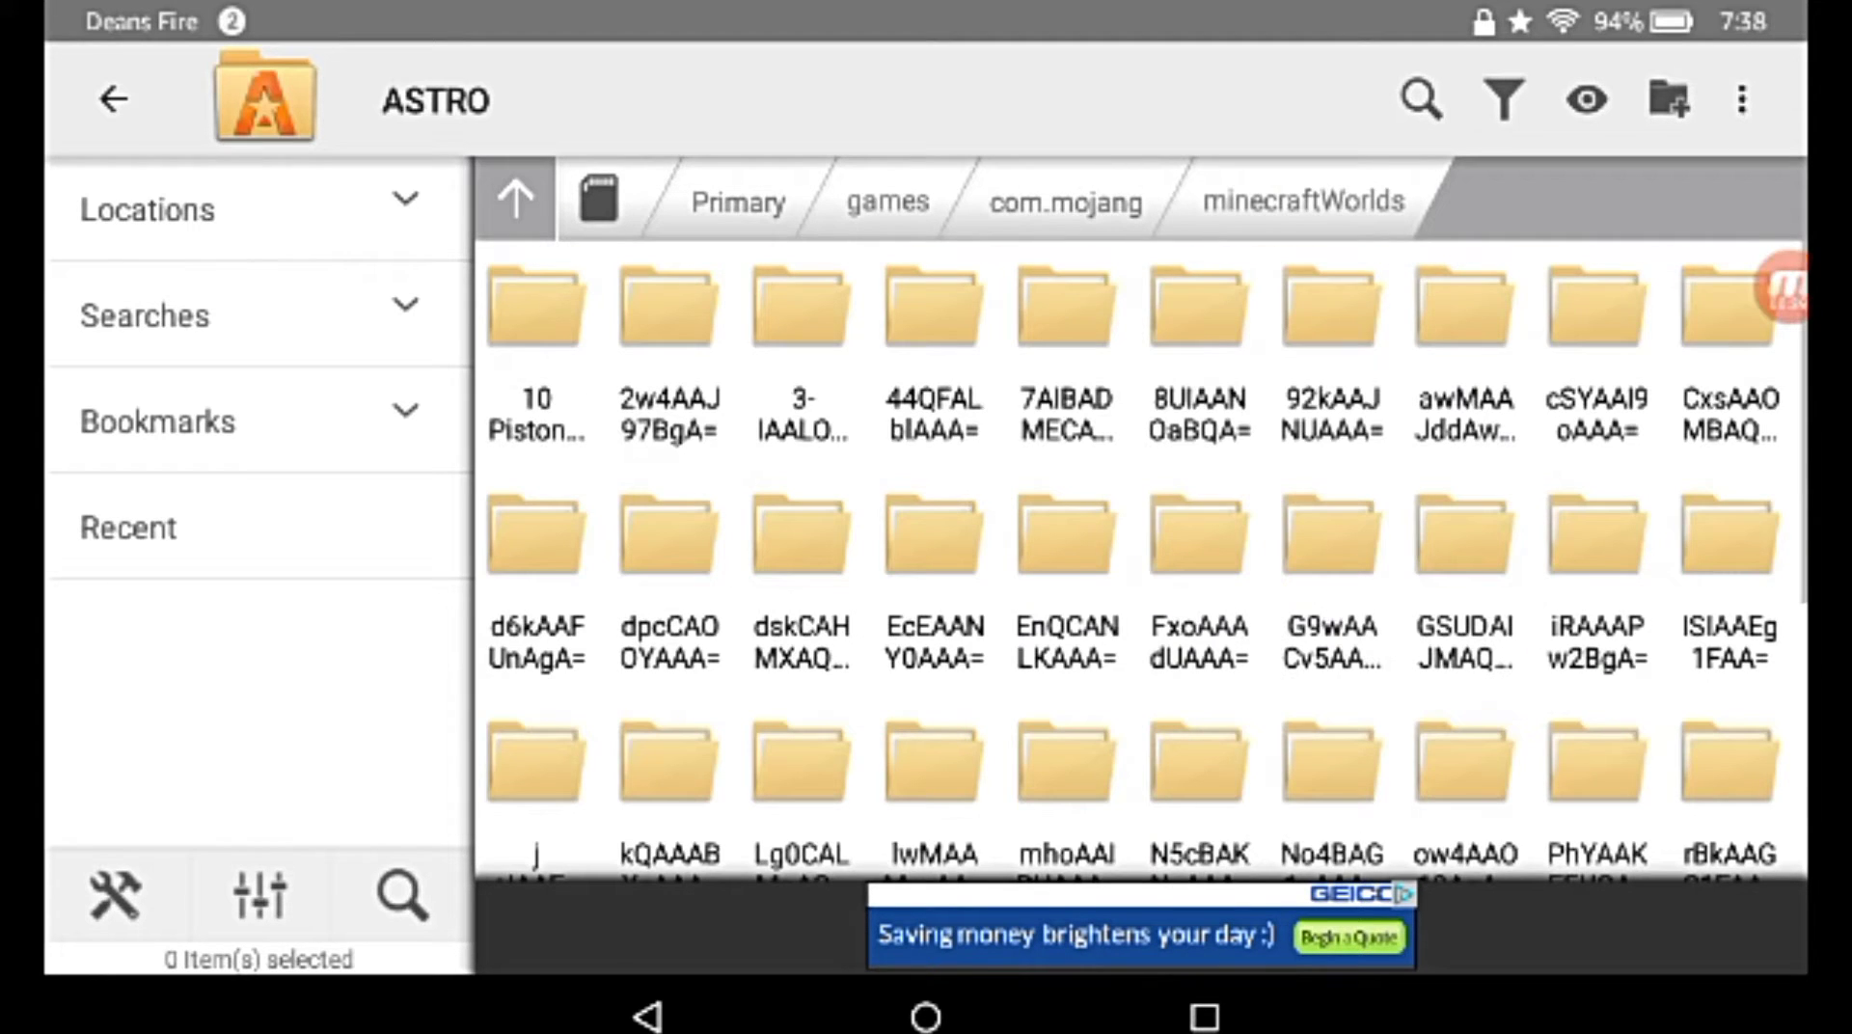
Scroll through the saved world folders to locate tn-city
scroll(1138, 560, down, 5)
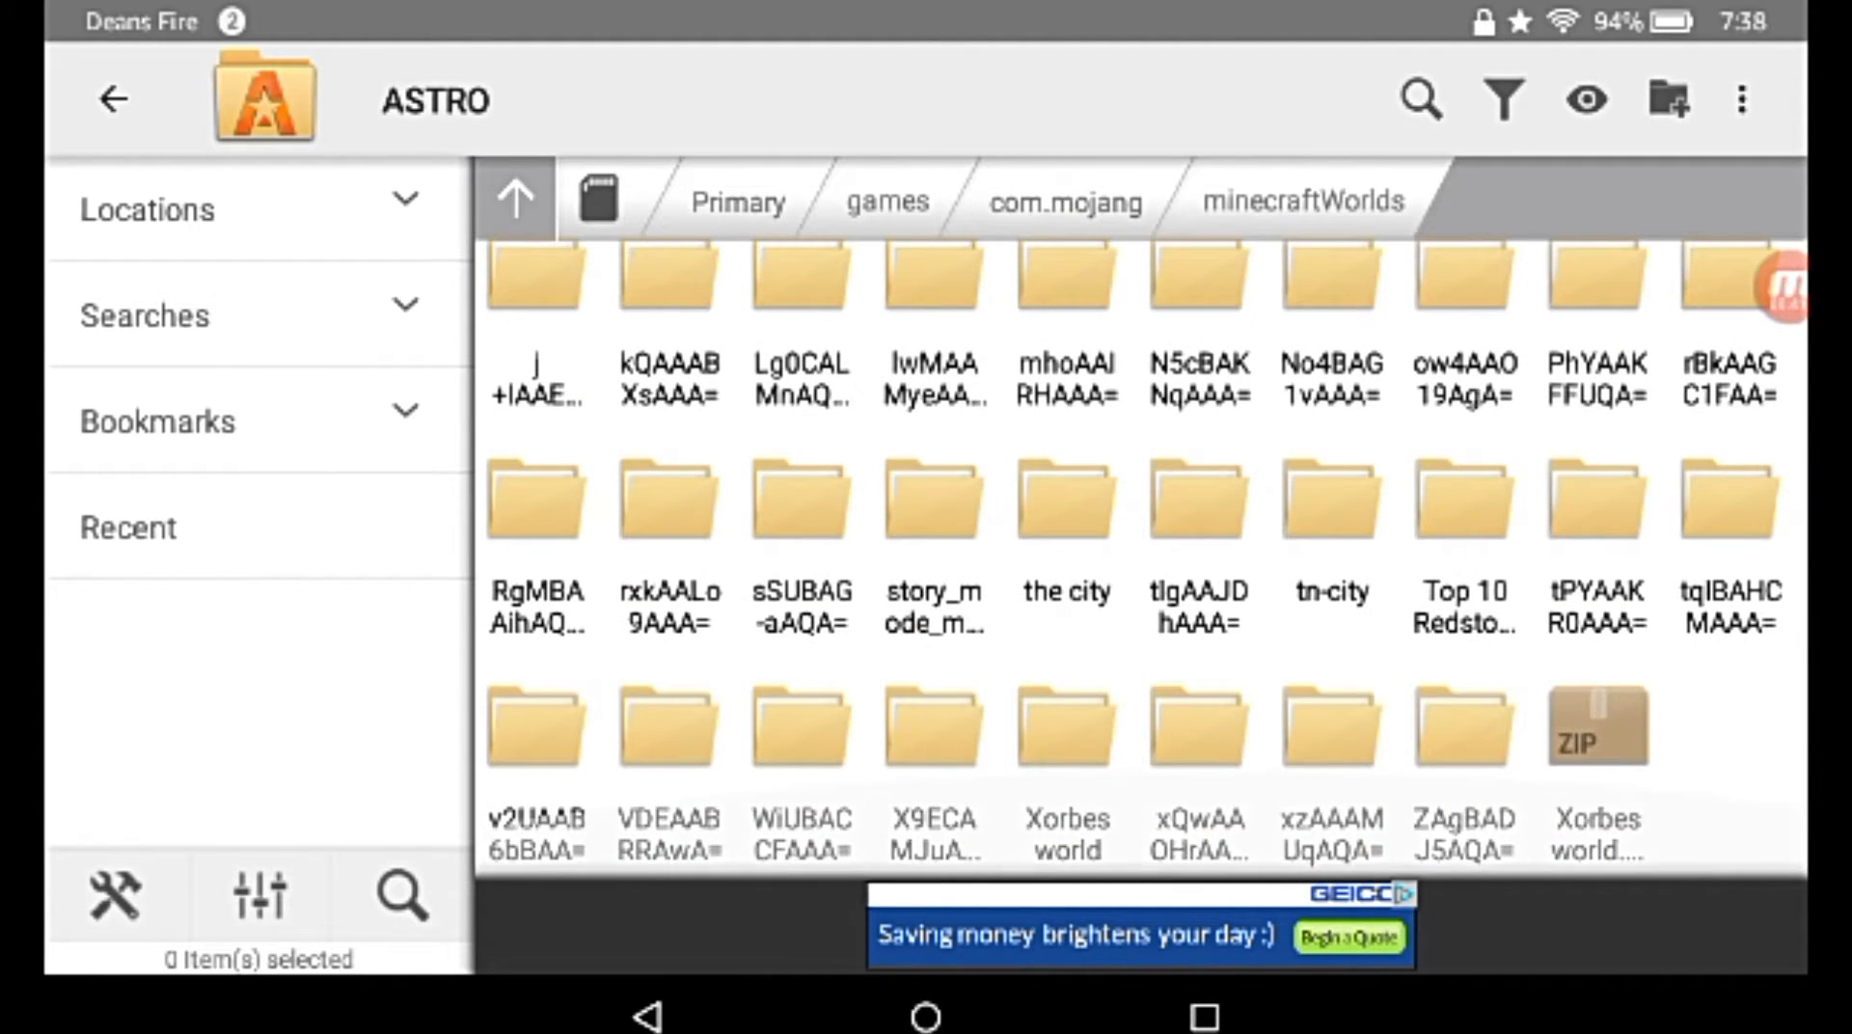
scroll(1138, 559, up, 5)
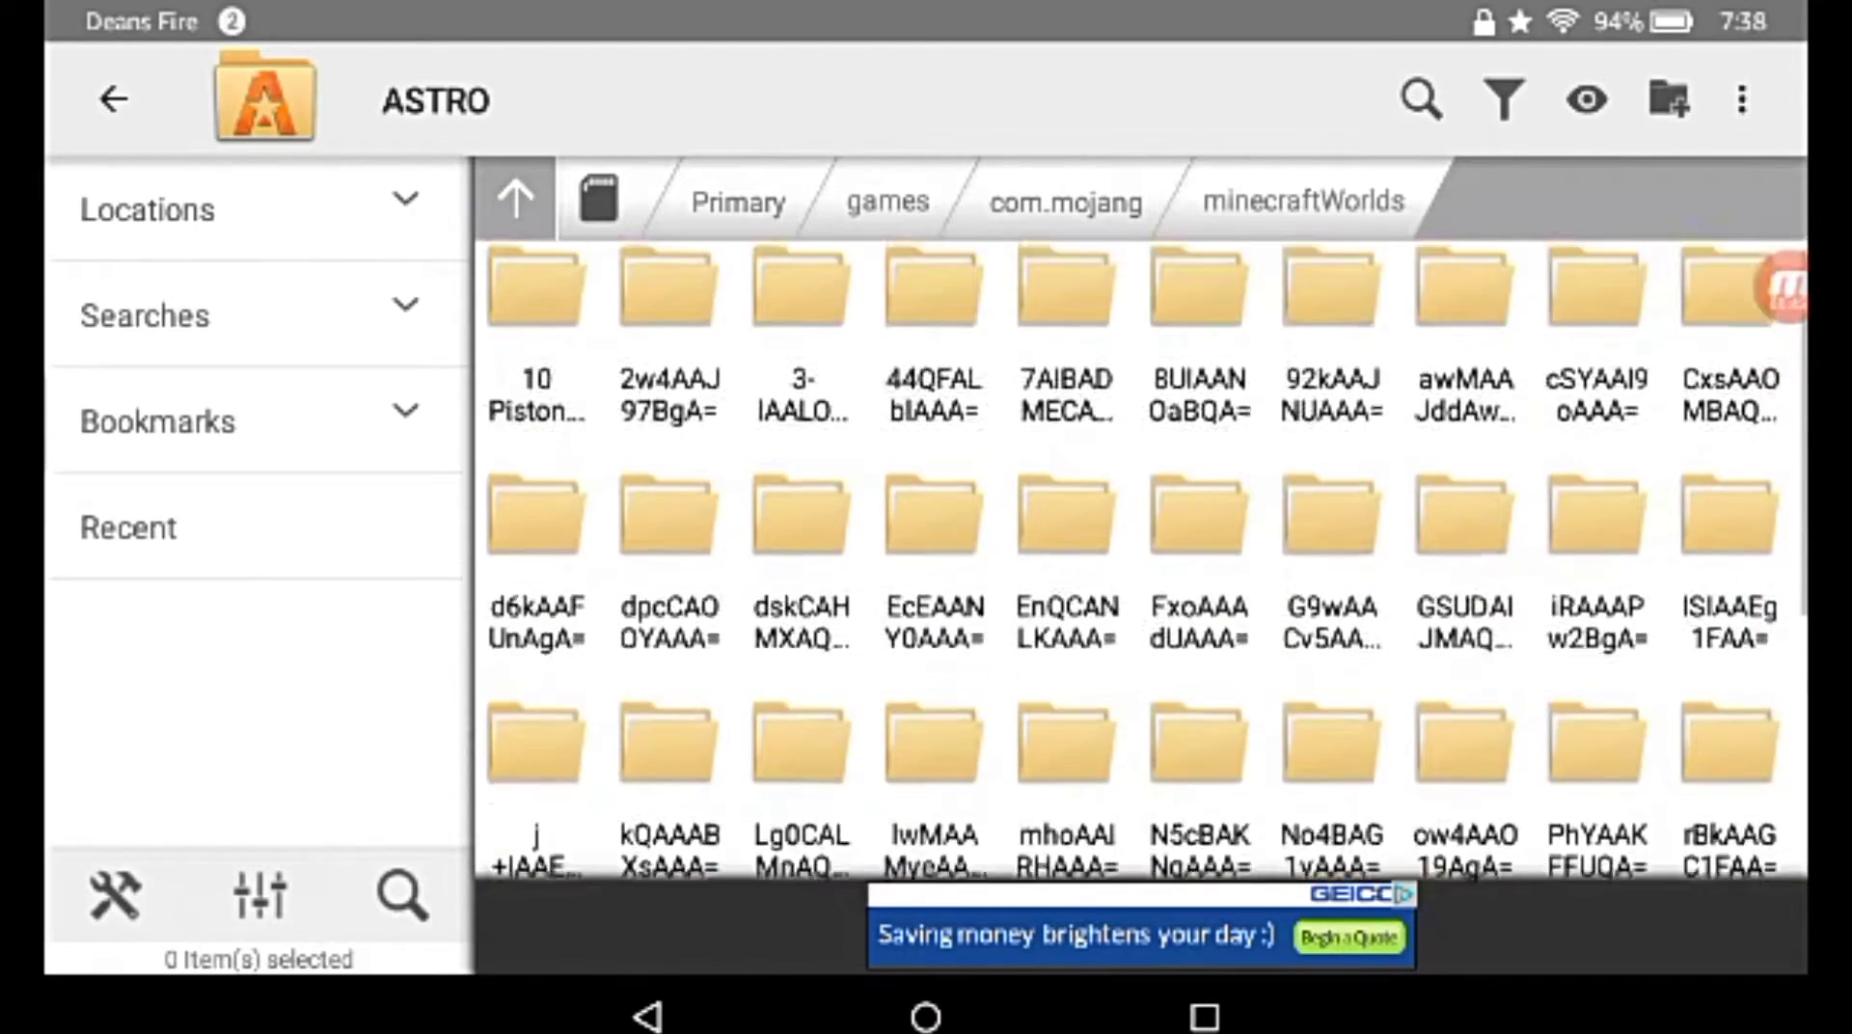
scroll(1138, 559, down, 2)
scroll(1138, 559, up, 2)
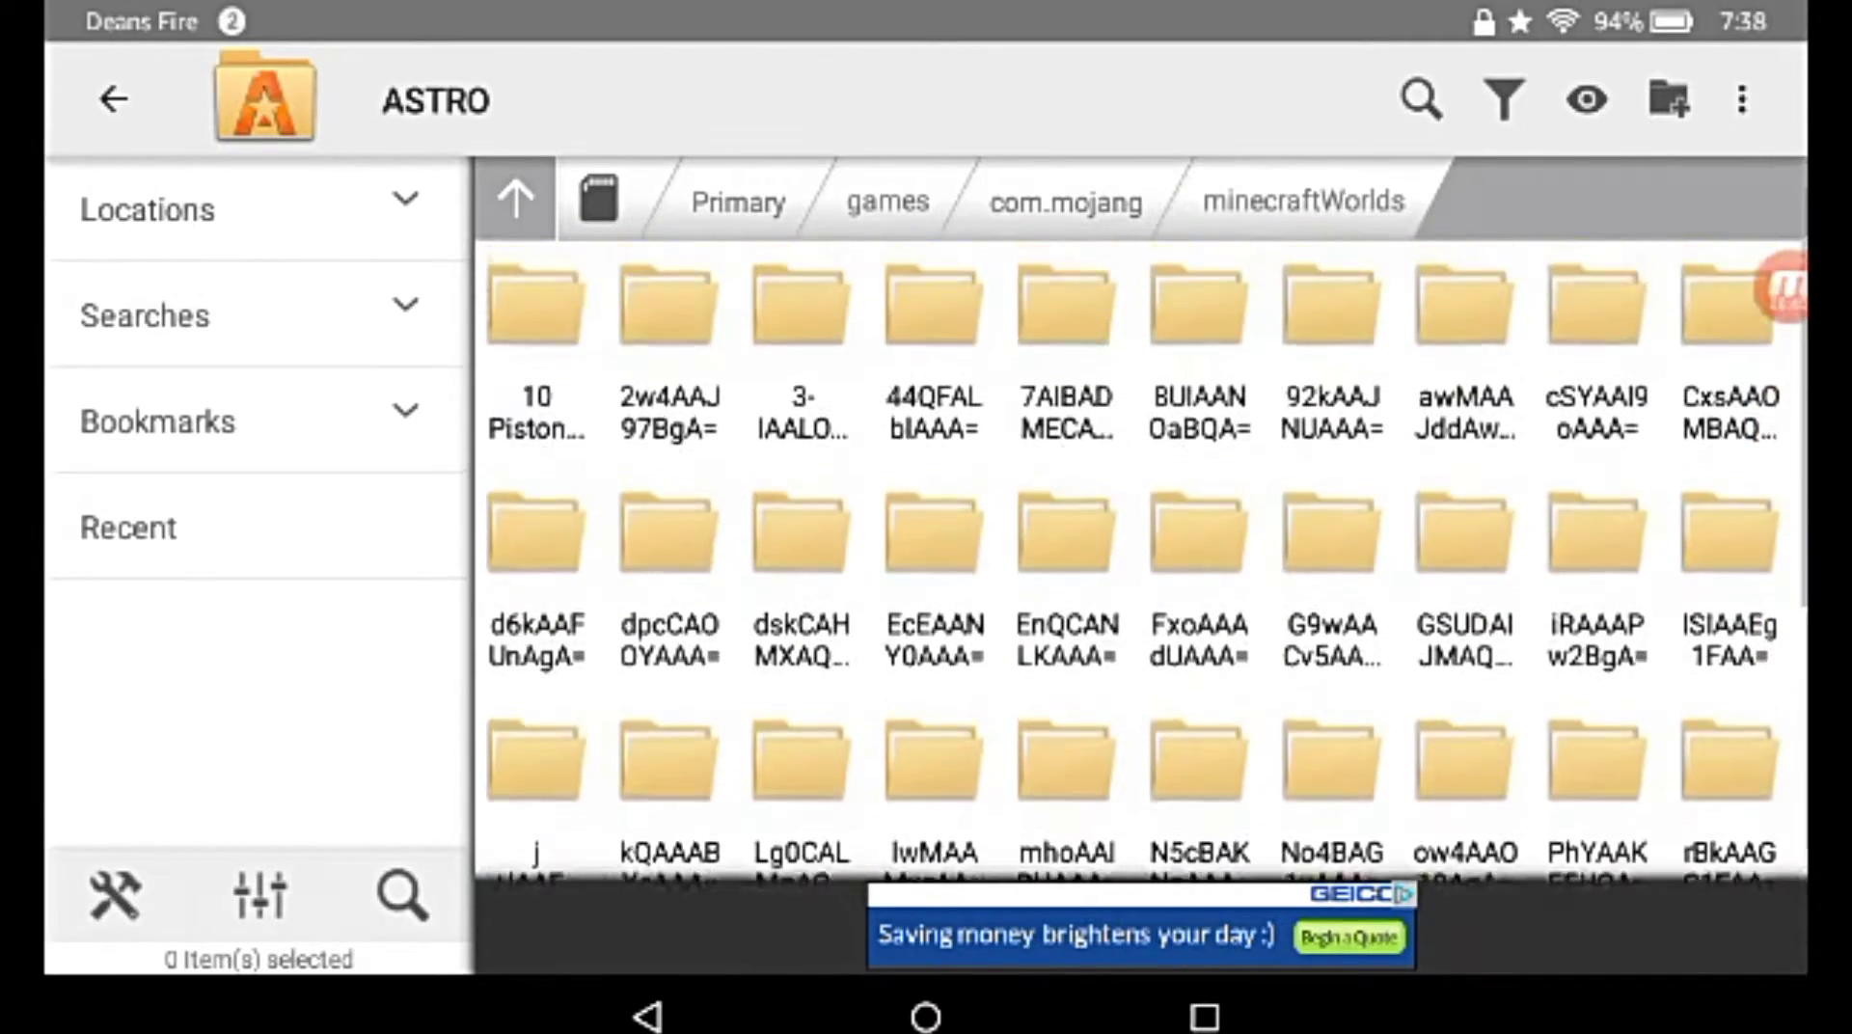
scroll(1138, 559, down, 5)
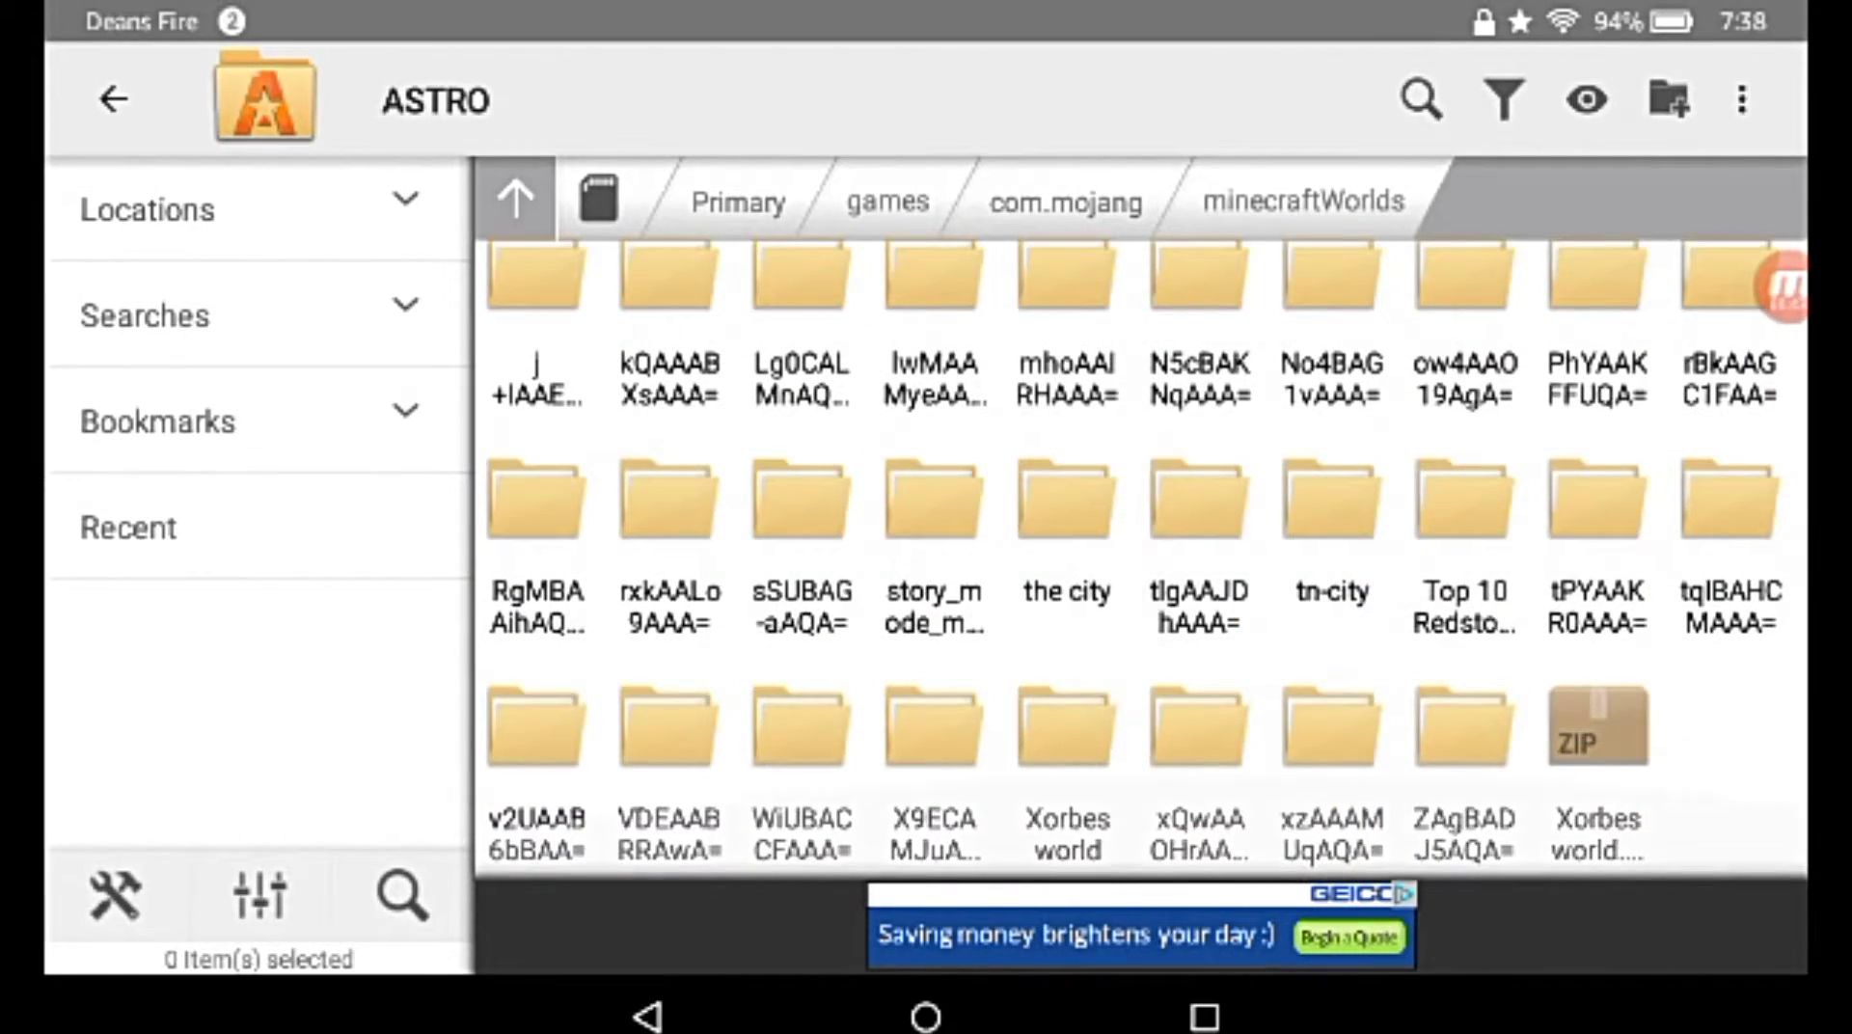
scroll(1138, 559, up, 1)
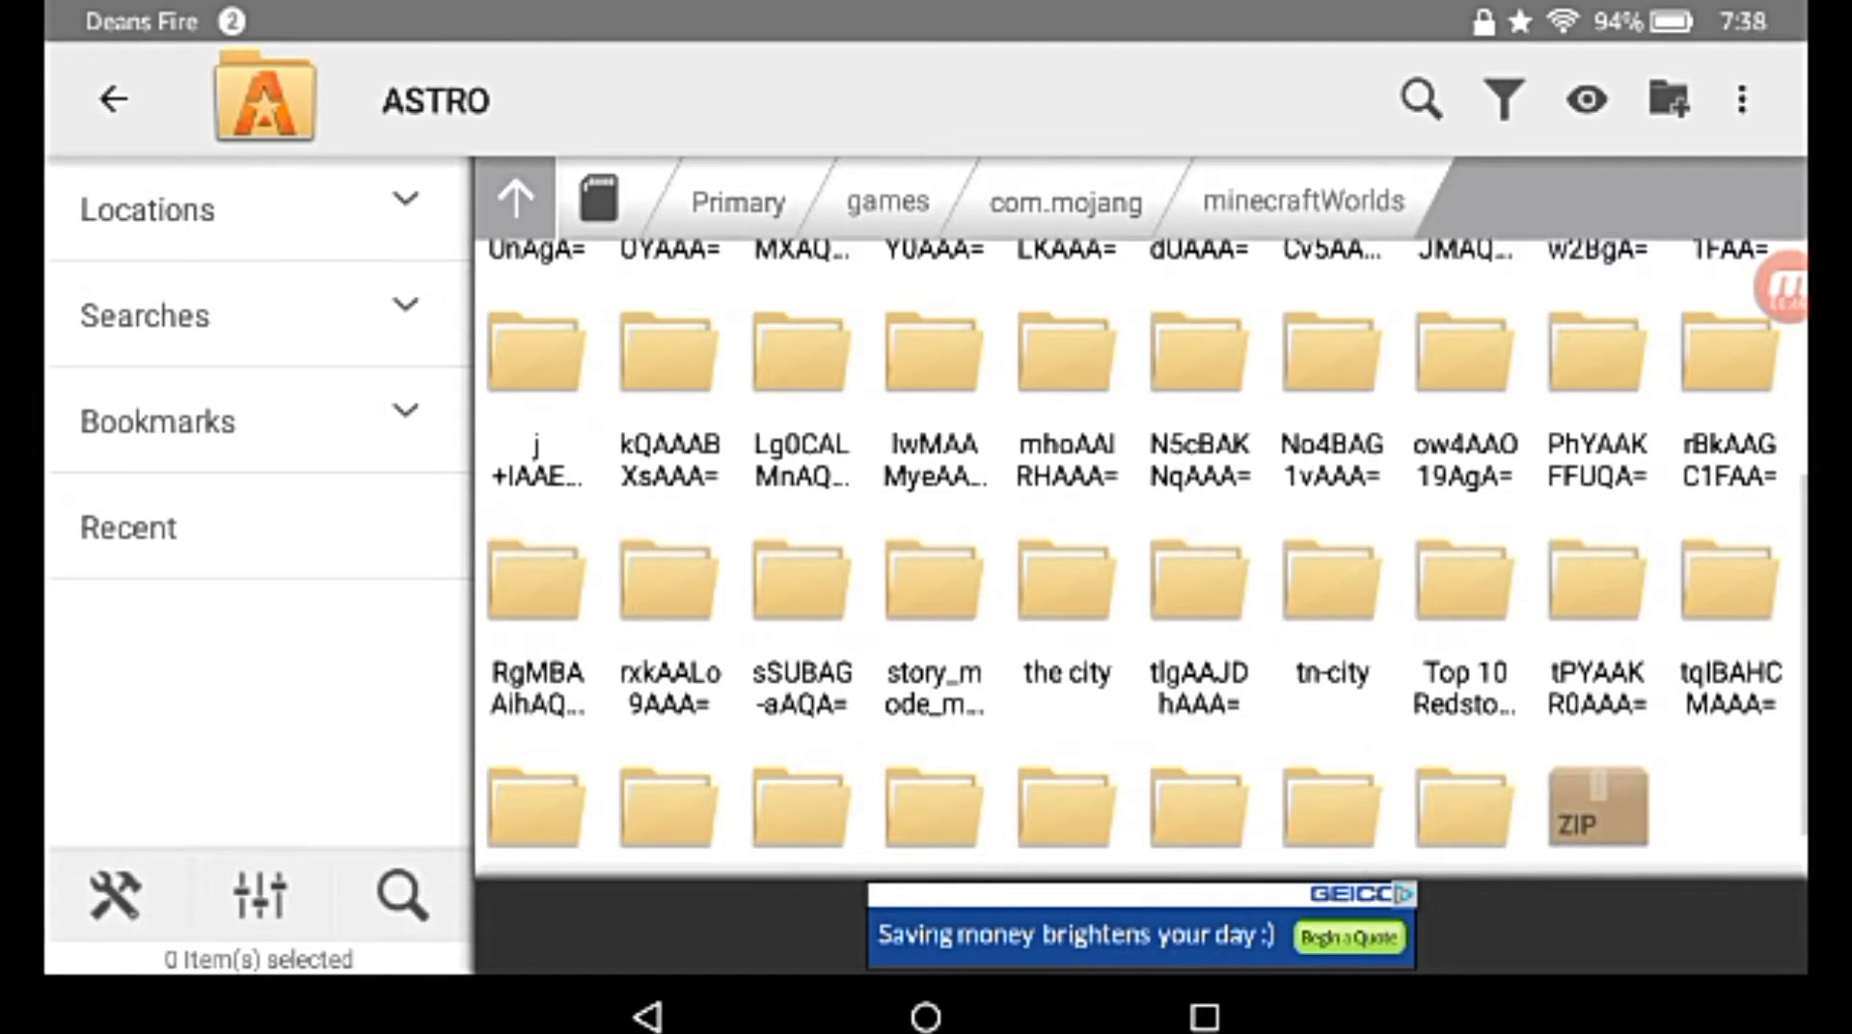
scroll(1138, 559, down, 1)
Compress the tn-city world folder into a tn-city.zip archive
click(1332, 540)
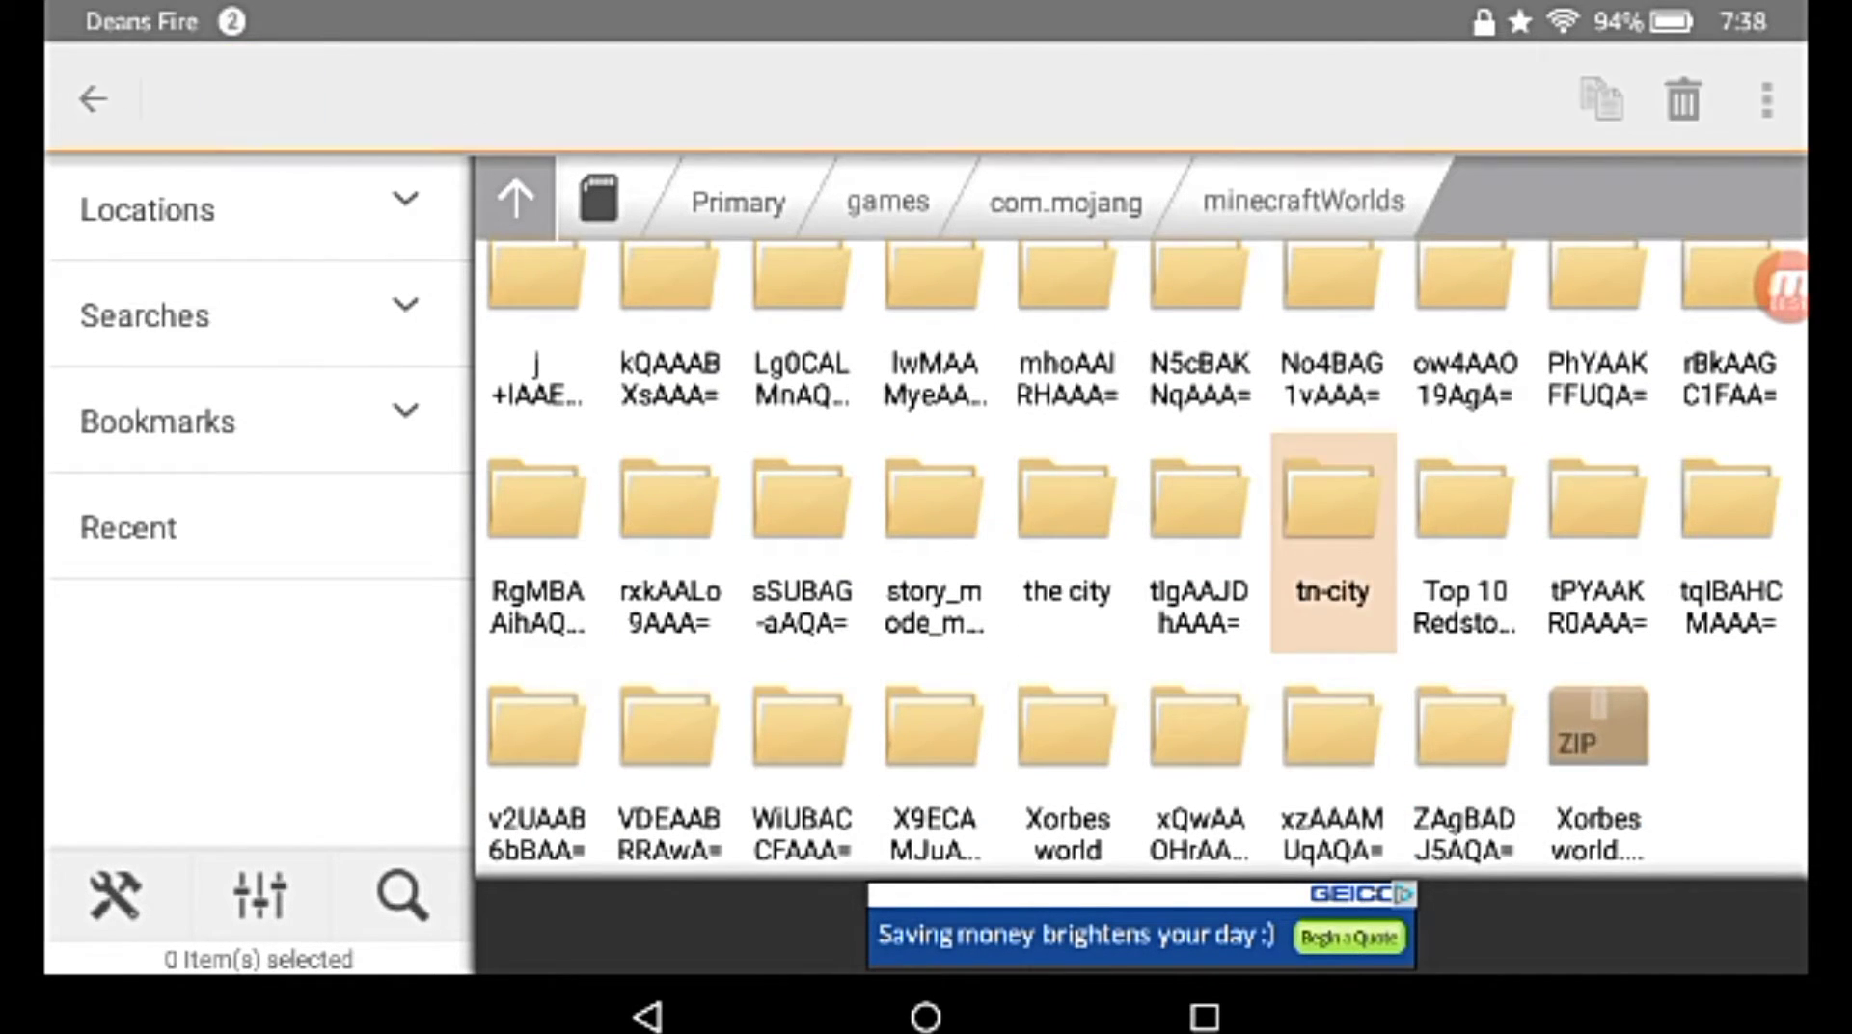
click(1766, 99)
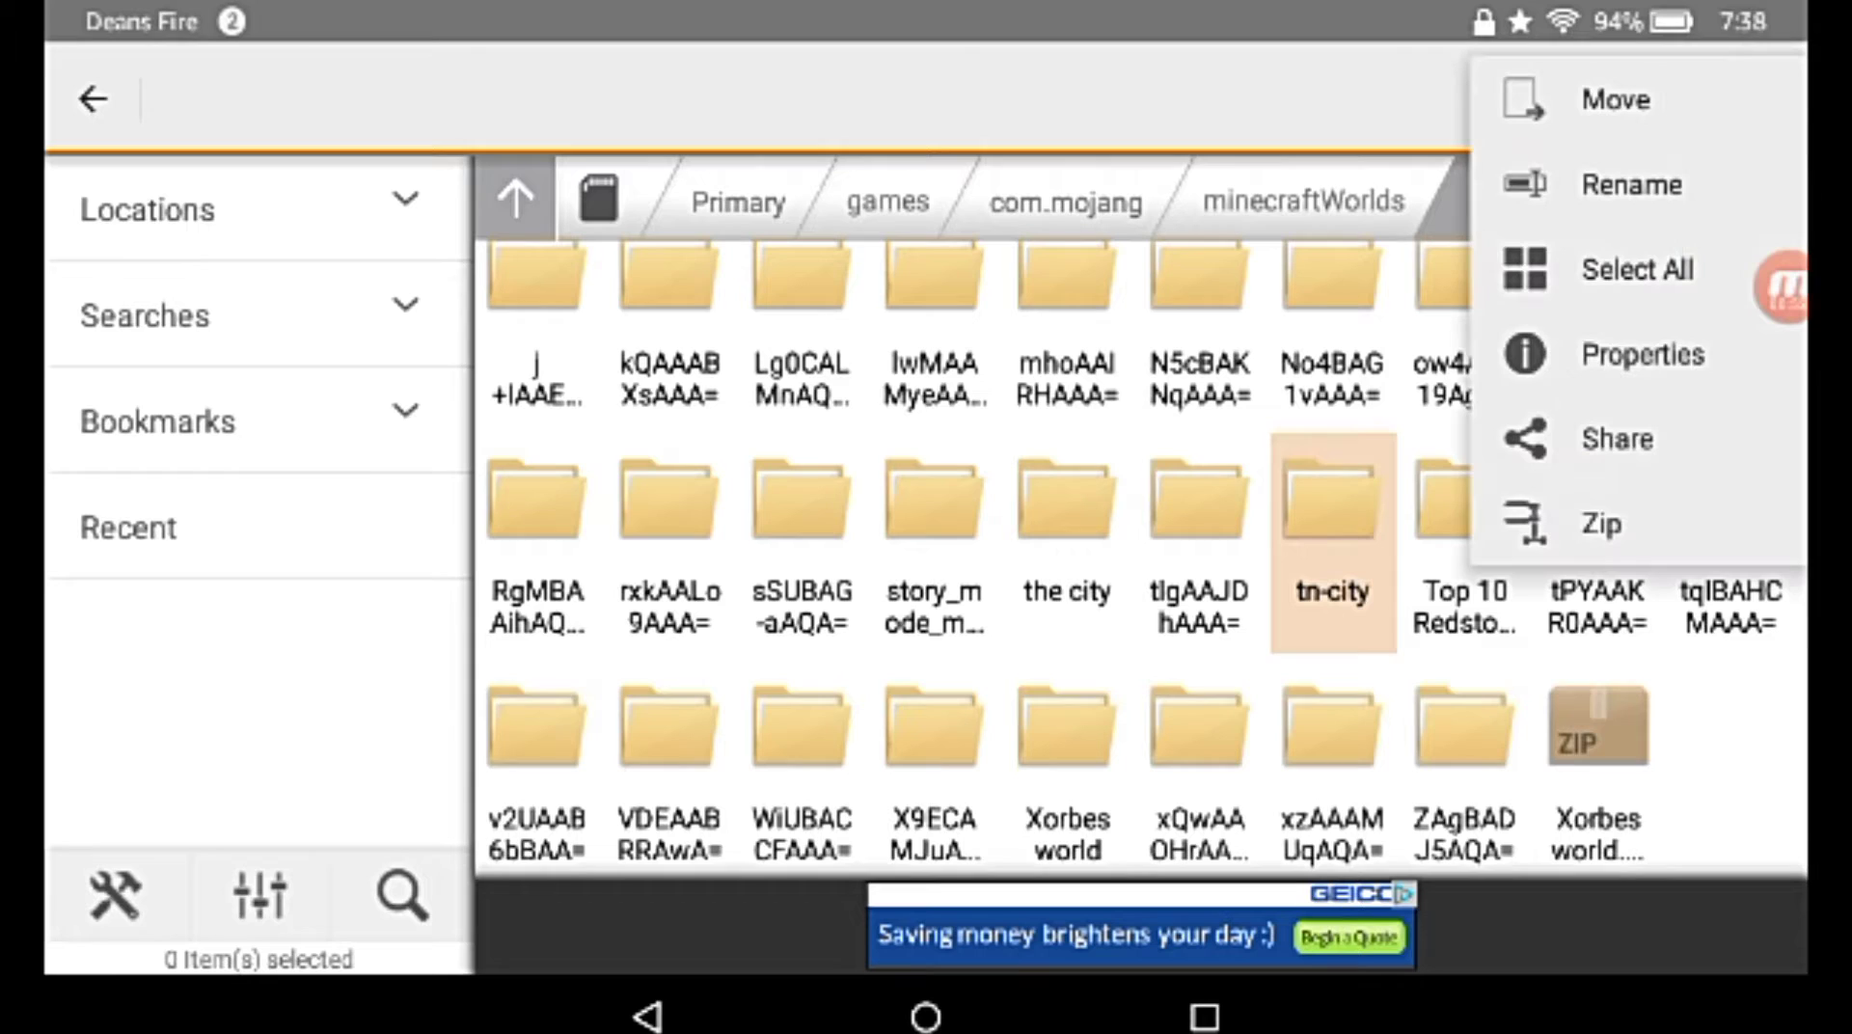
click(1767, 98)
click(1767, 98)
click(1601, 524)
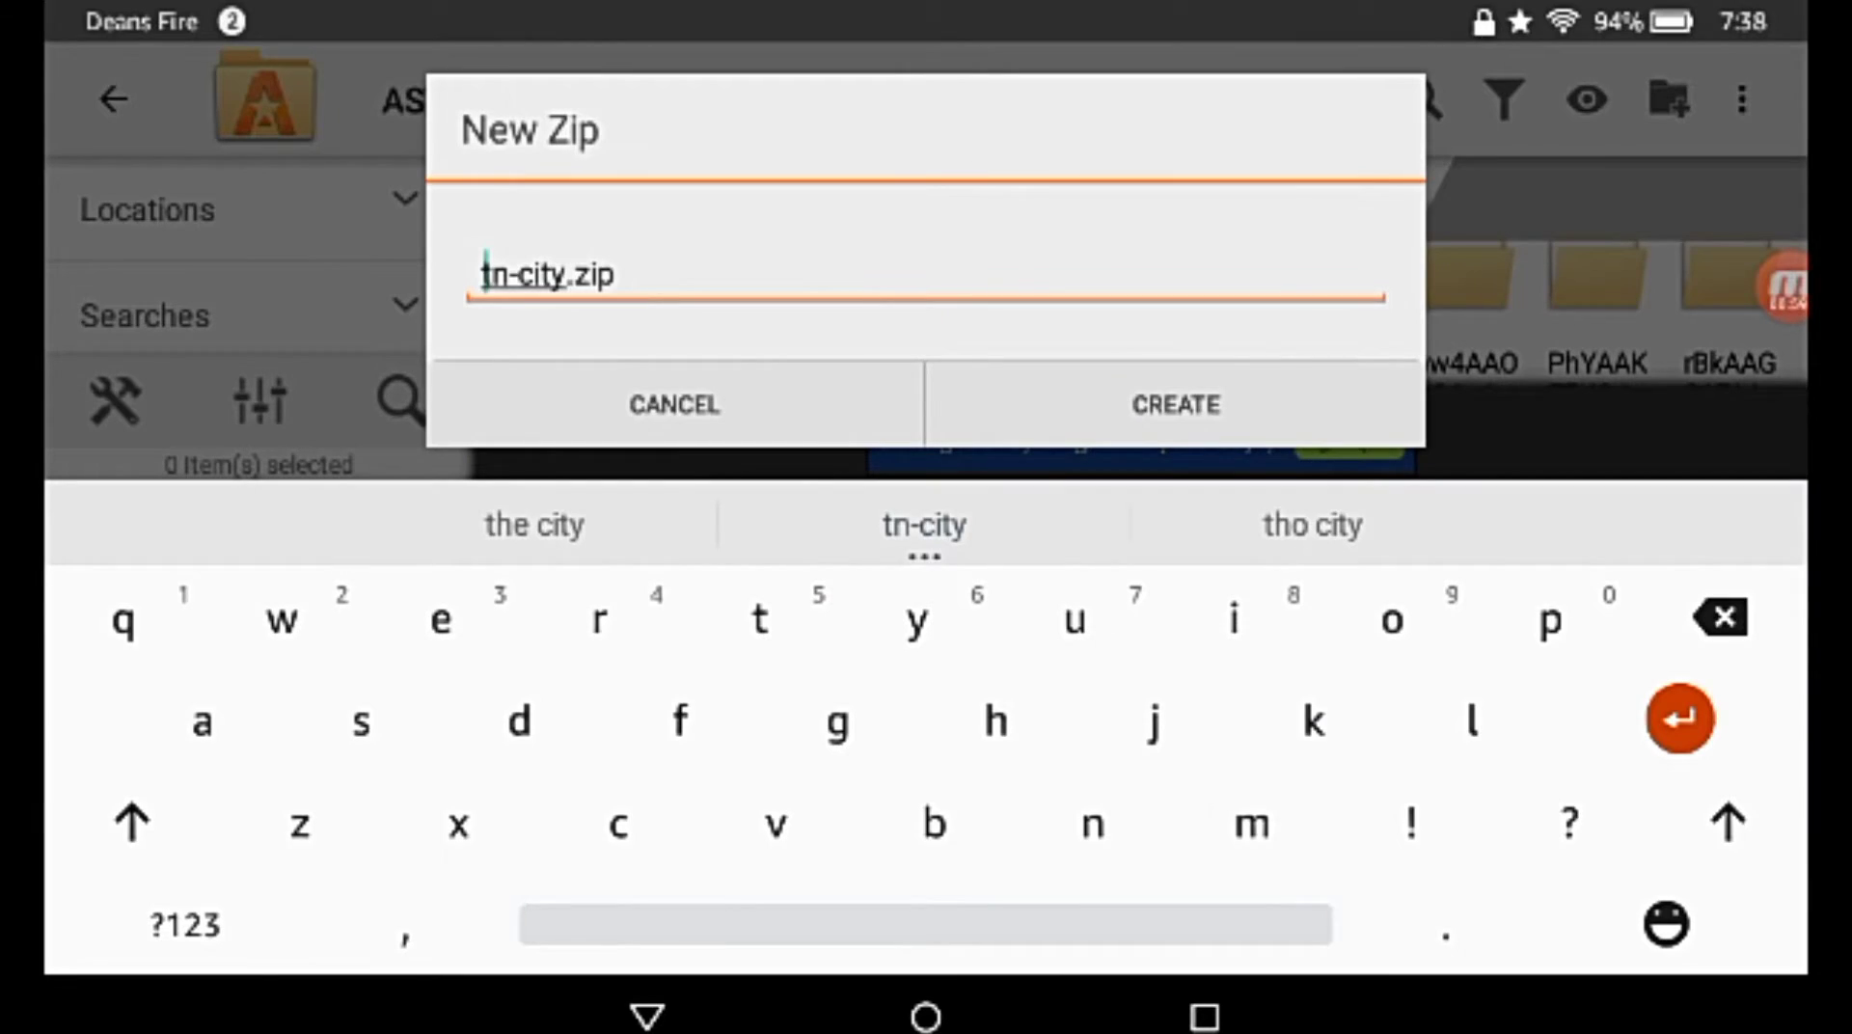
click(1176, 404)
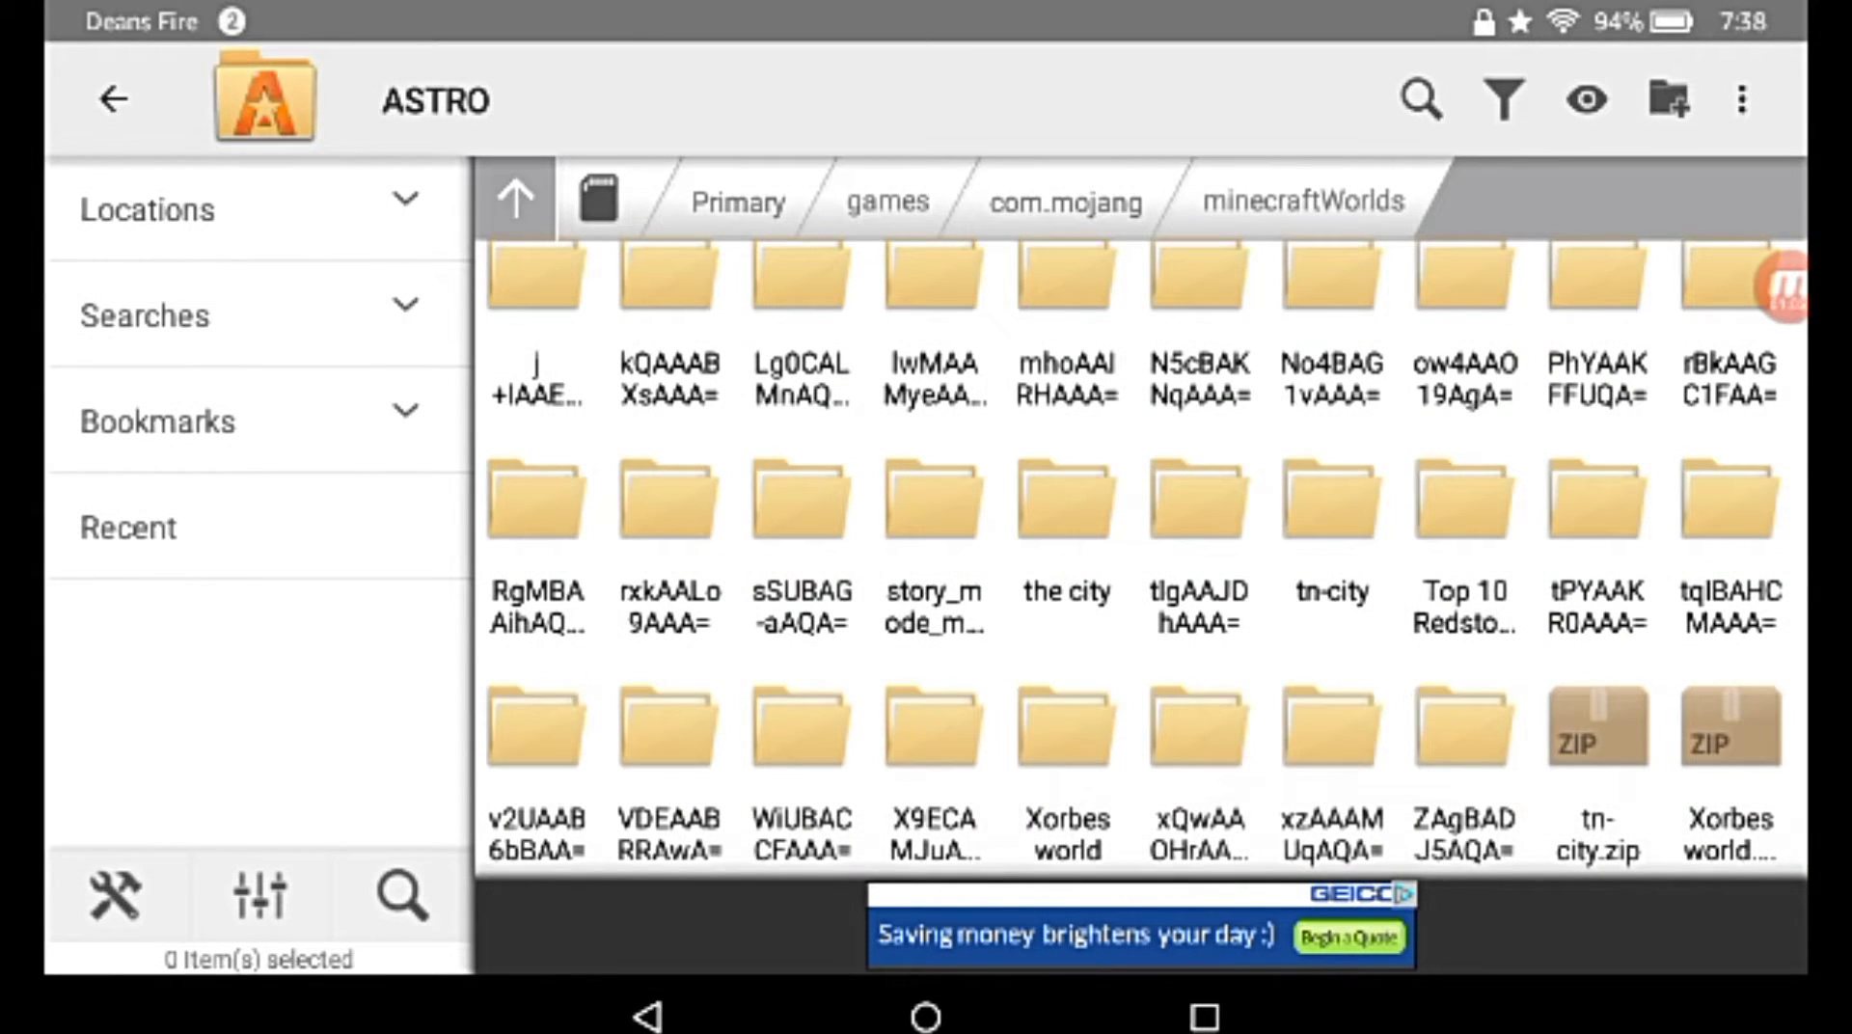
Check the new tn-city.zip archive, then return to the Fire OS home screen
click(1597, 742)
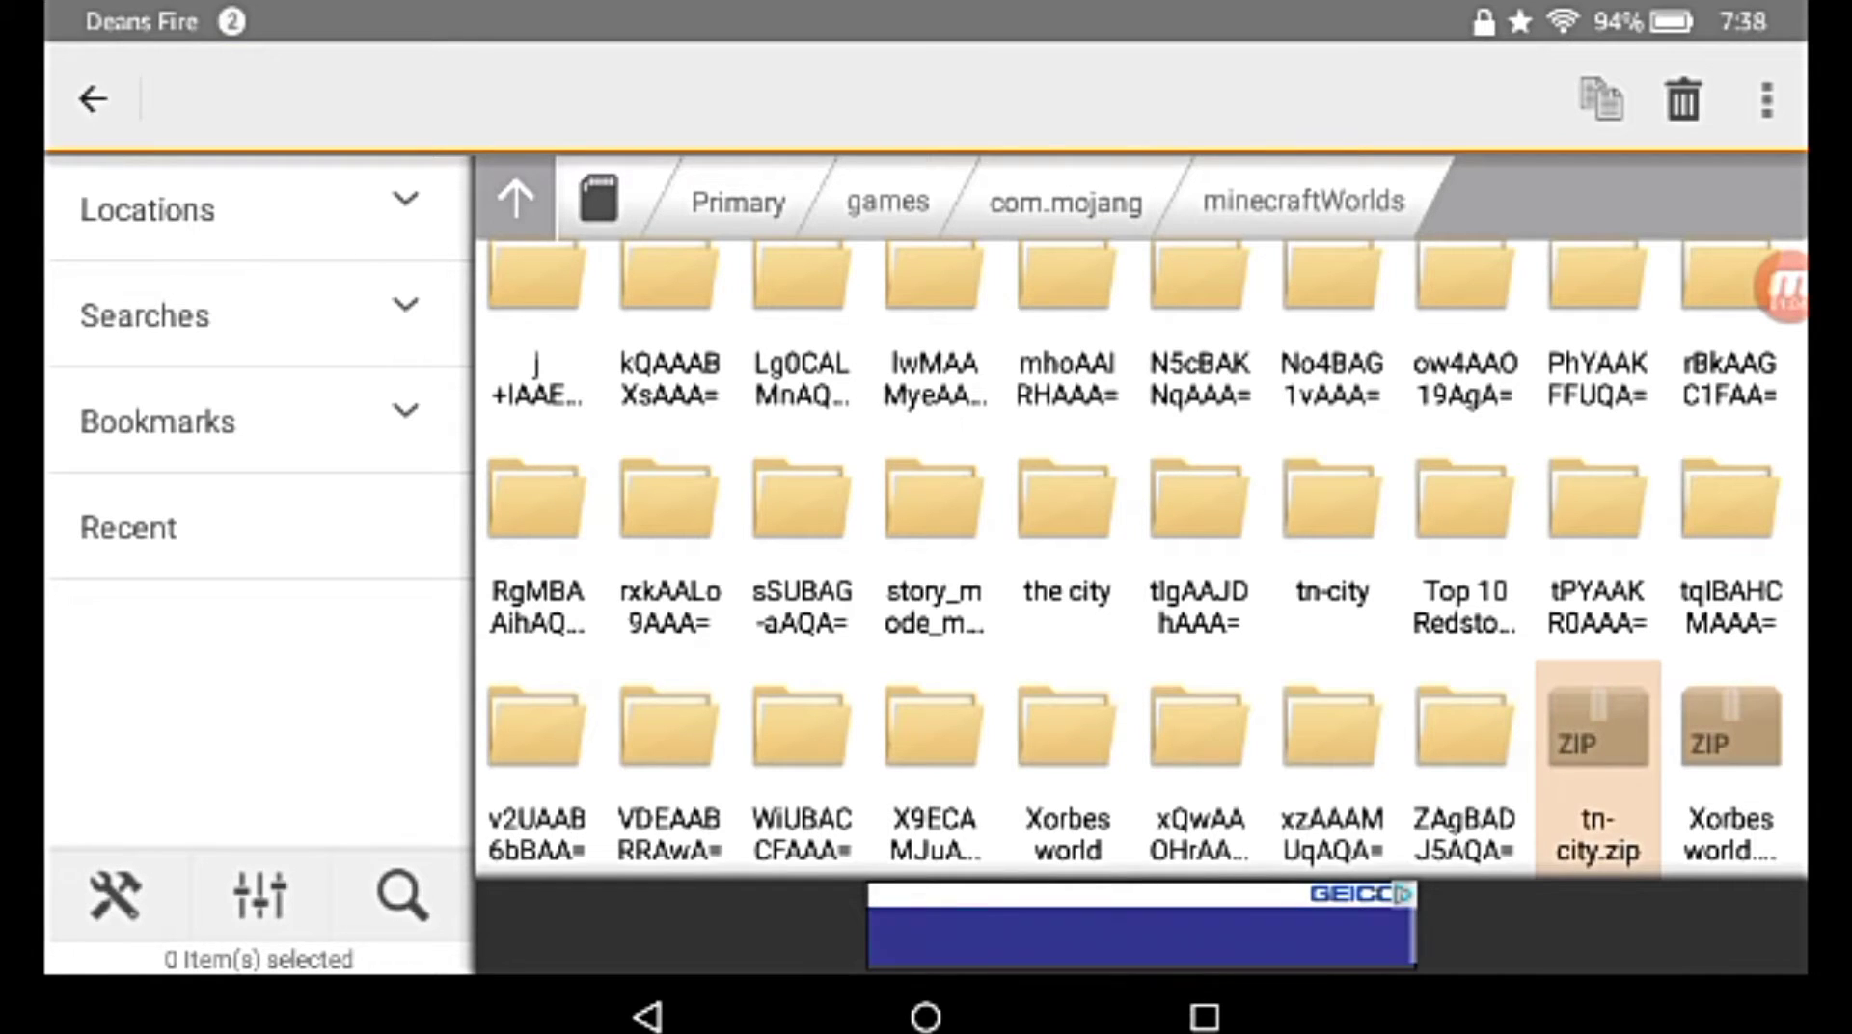
click(1597, 743)
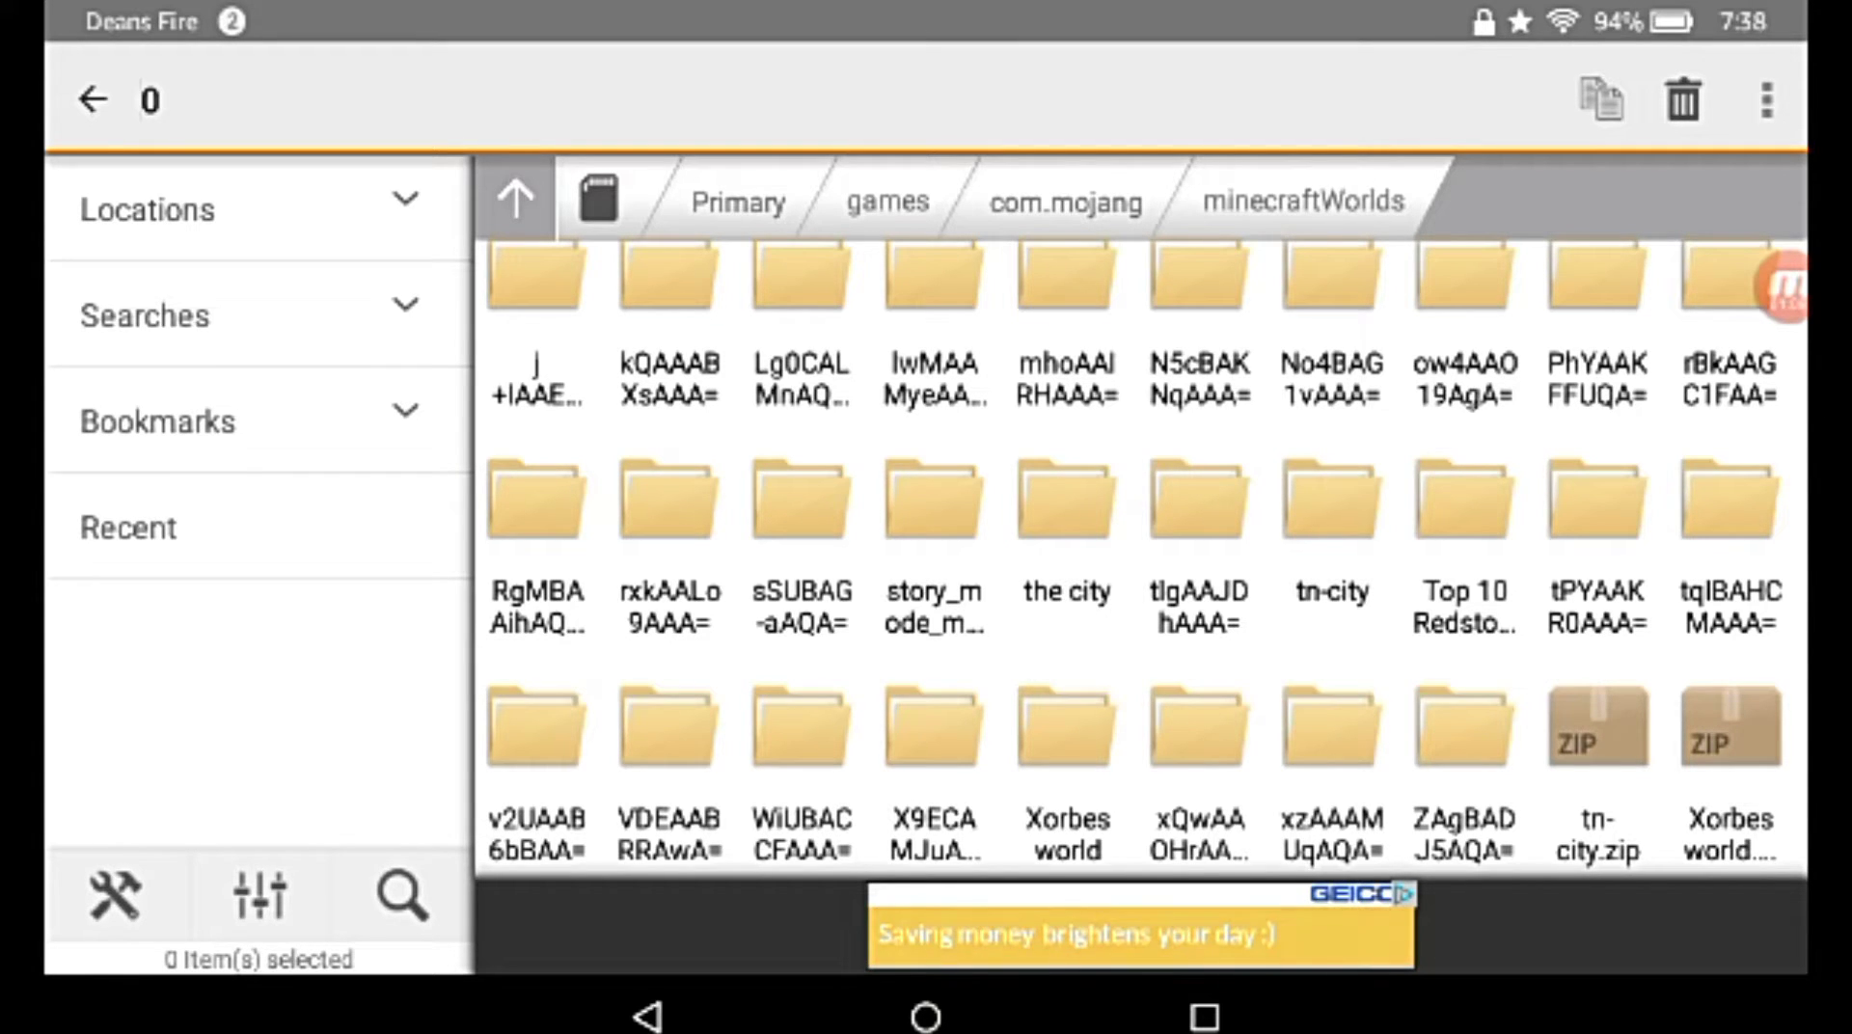
click(926, 1016)
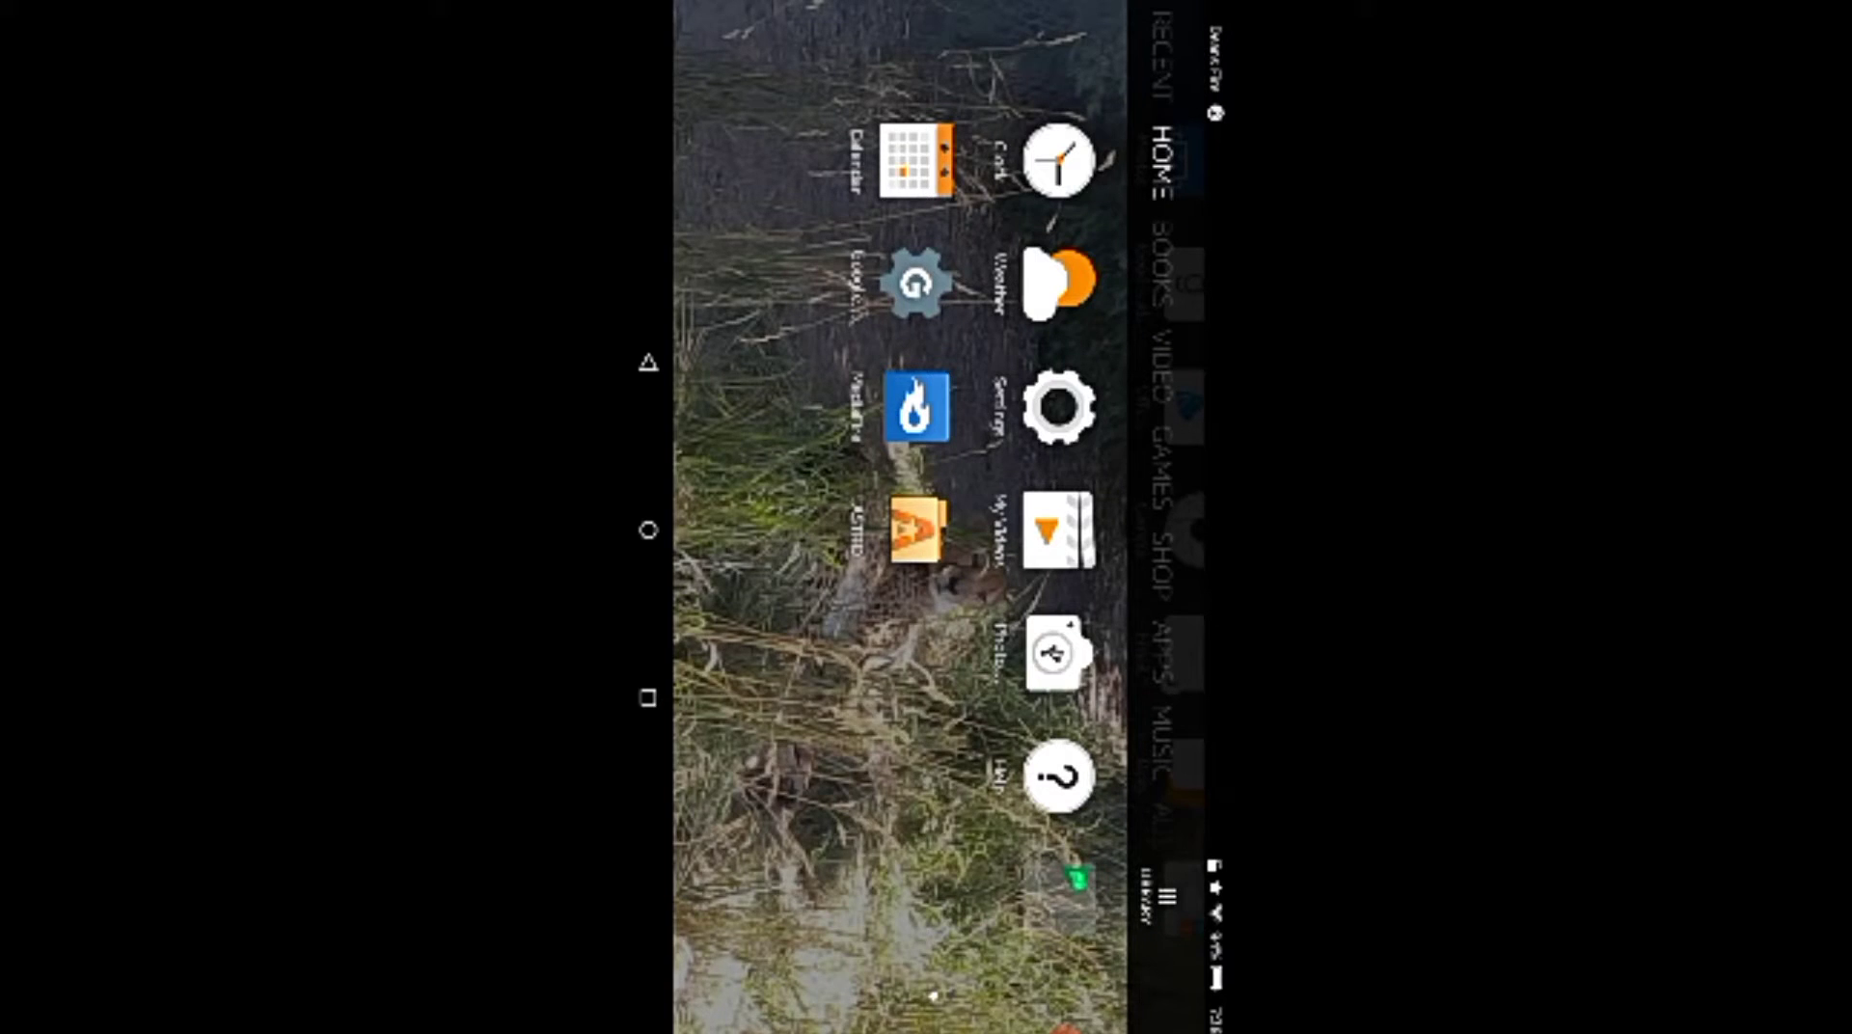
In MediaFire, delete the old 3.9 MB tn-city.zip, keeping Xorbes world.zip
click(916, 406)
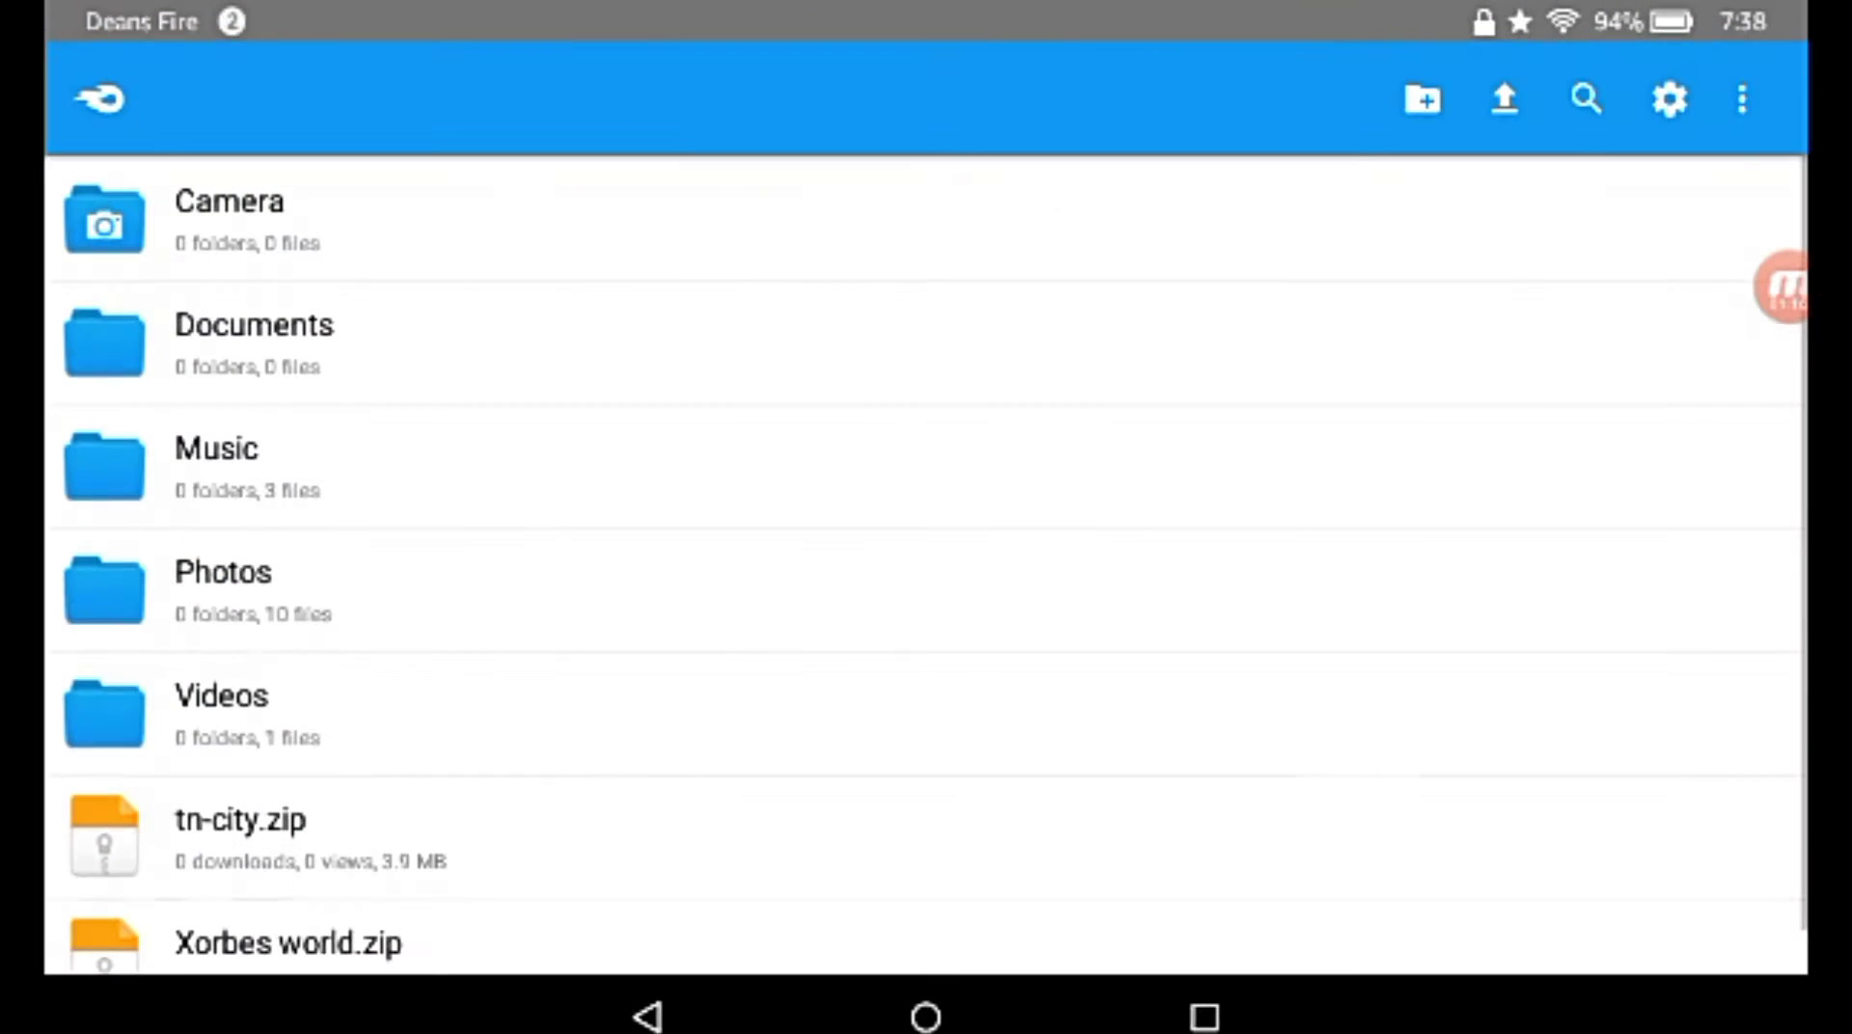
drag(926, 5, 926, 193)
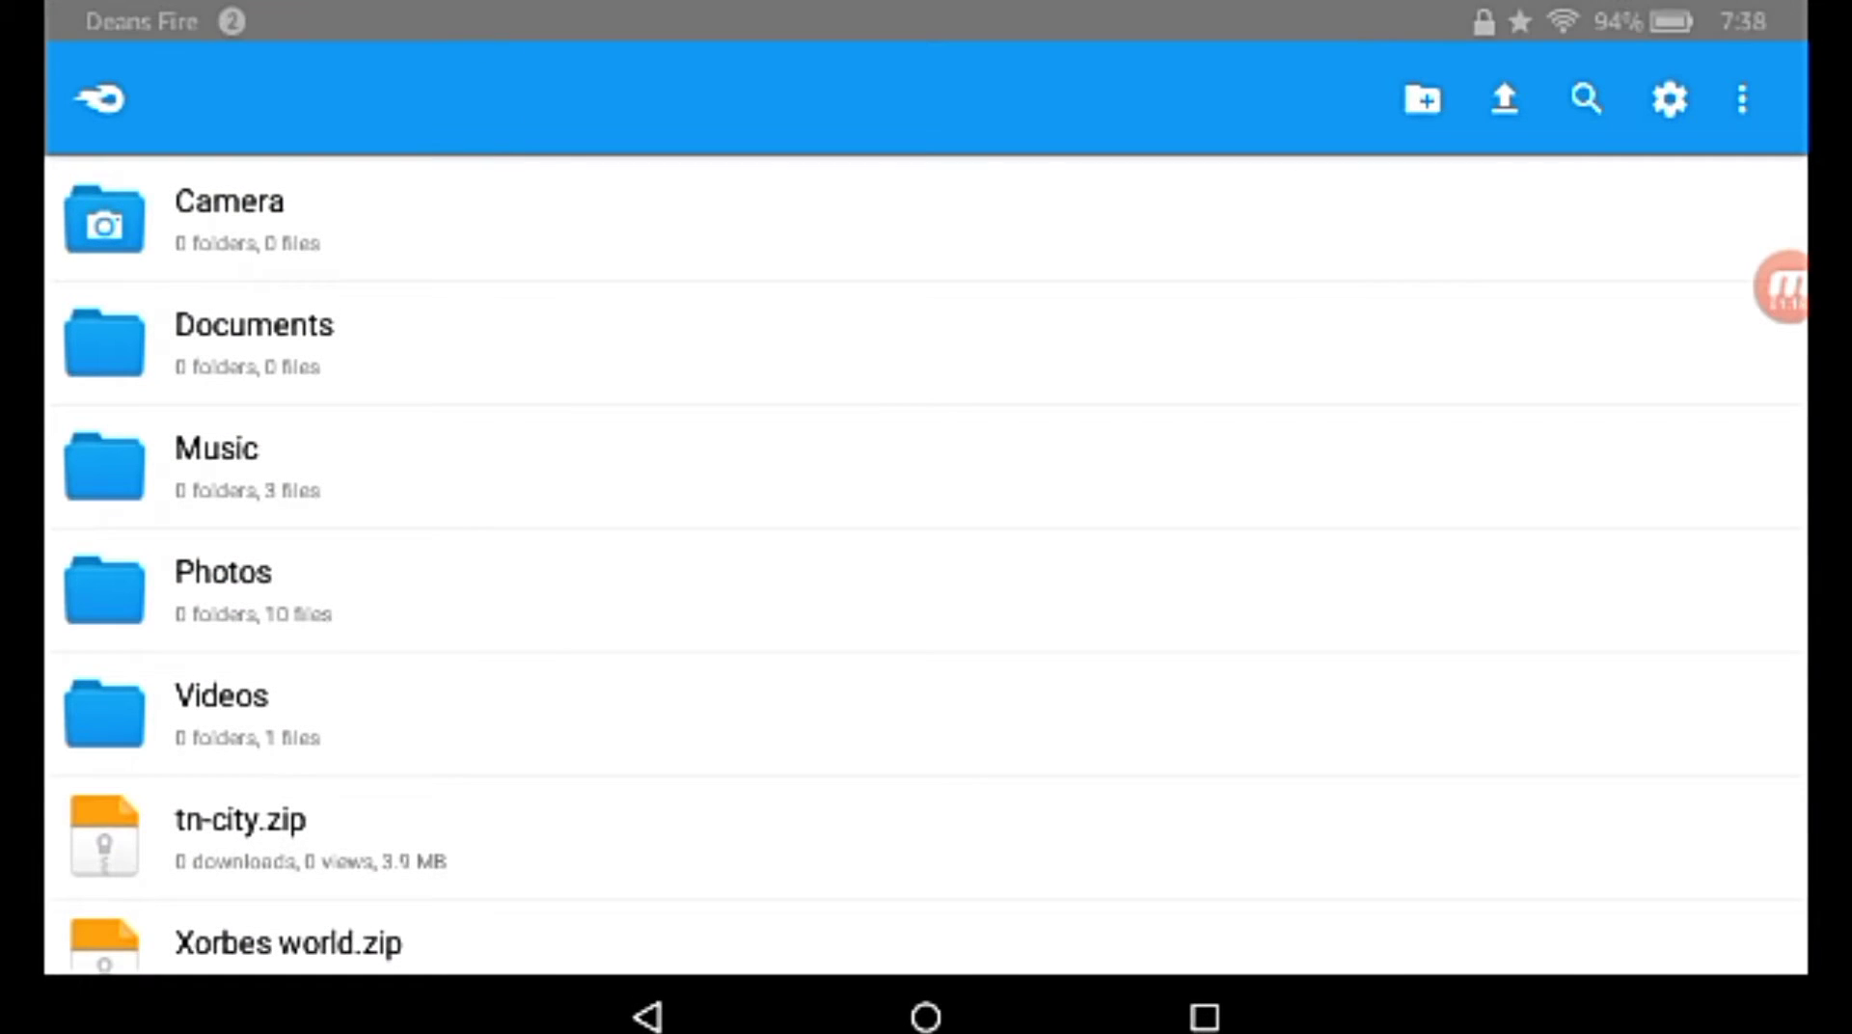
scroll(926, 564, down, 1)
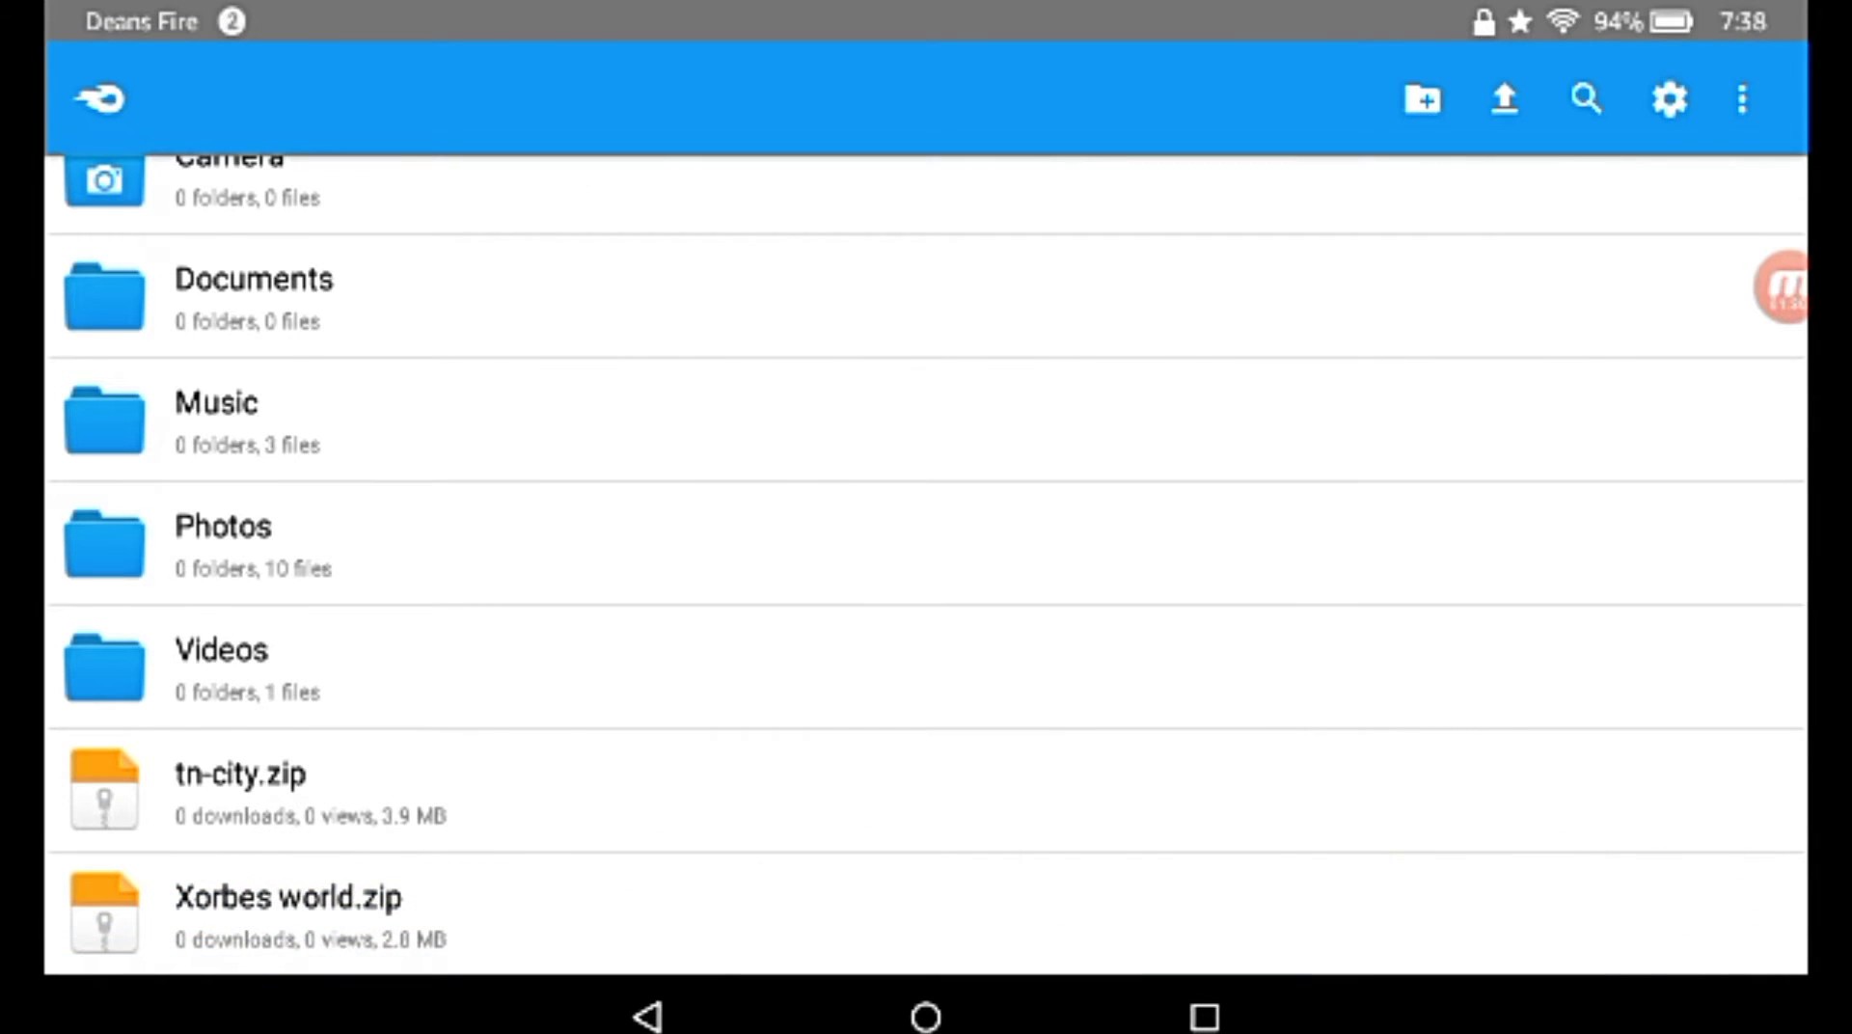
scroll(926, 233, up, 1)
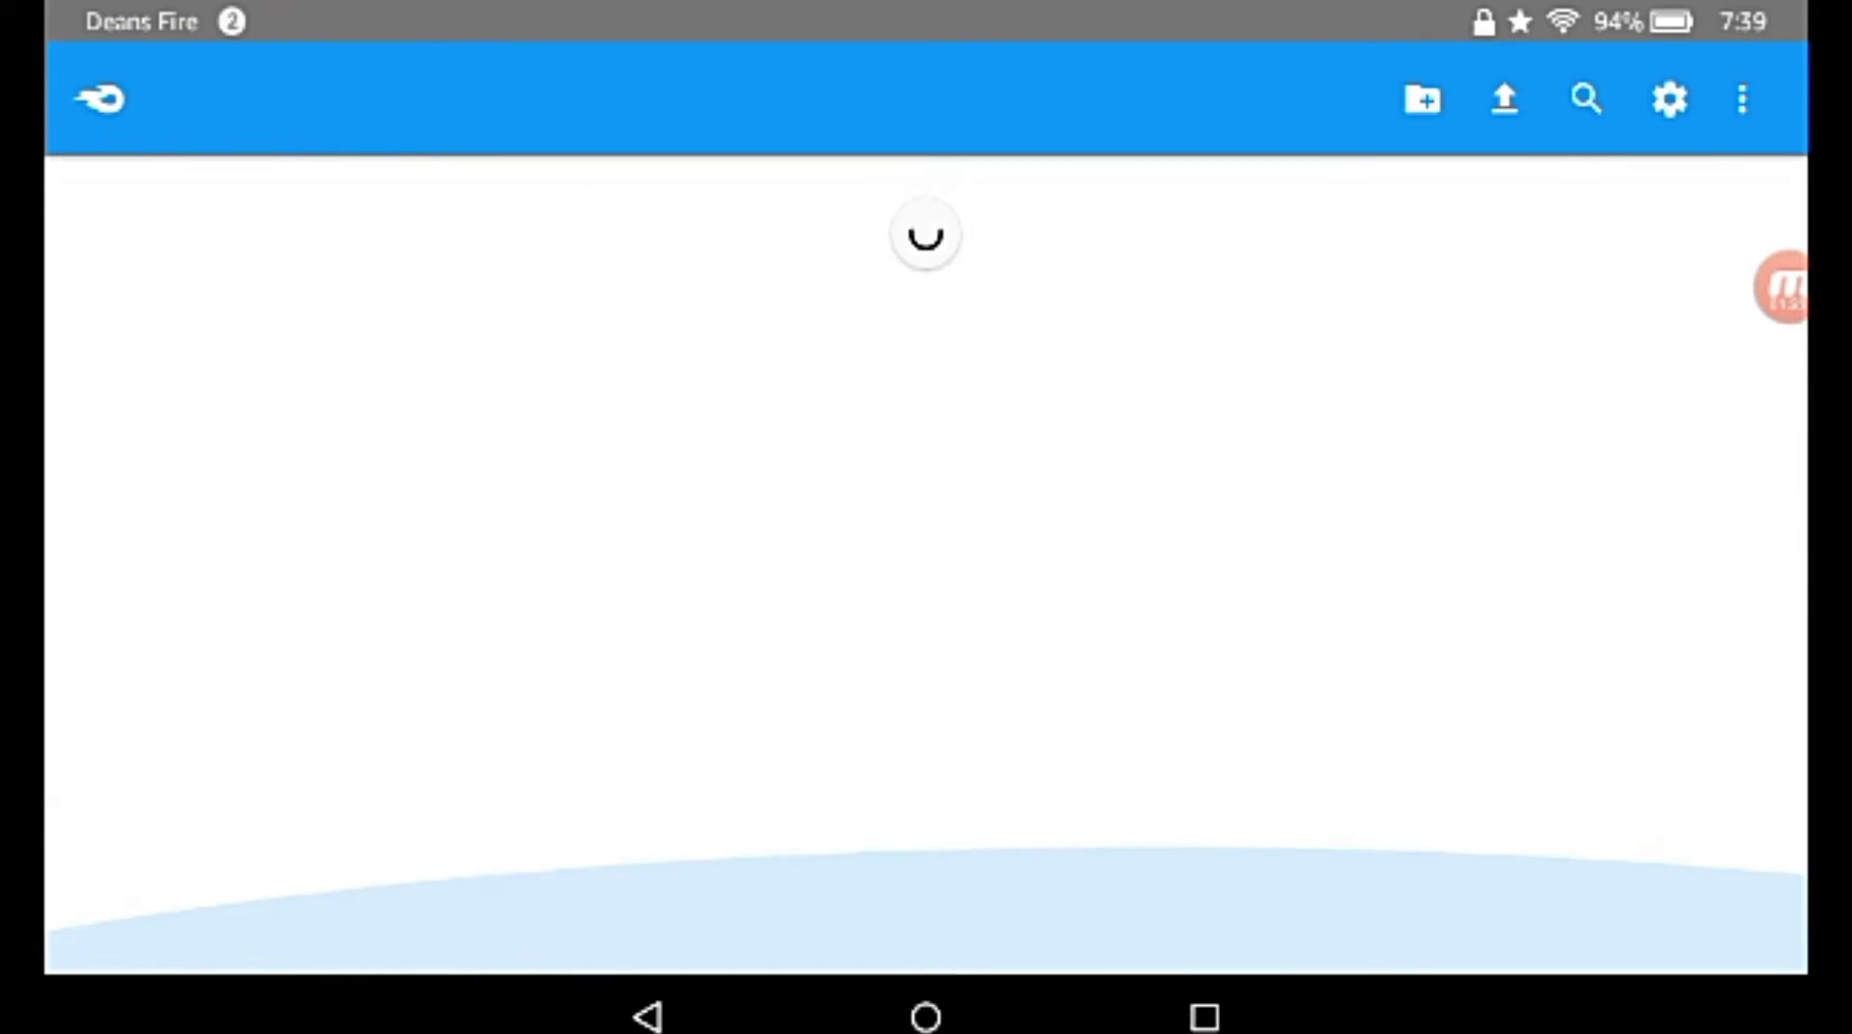
scroll(926, 564, down, 1)
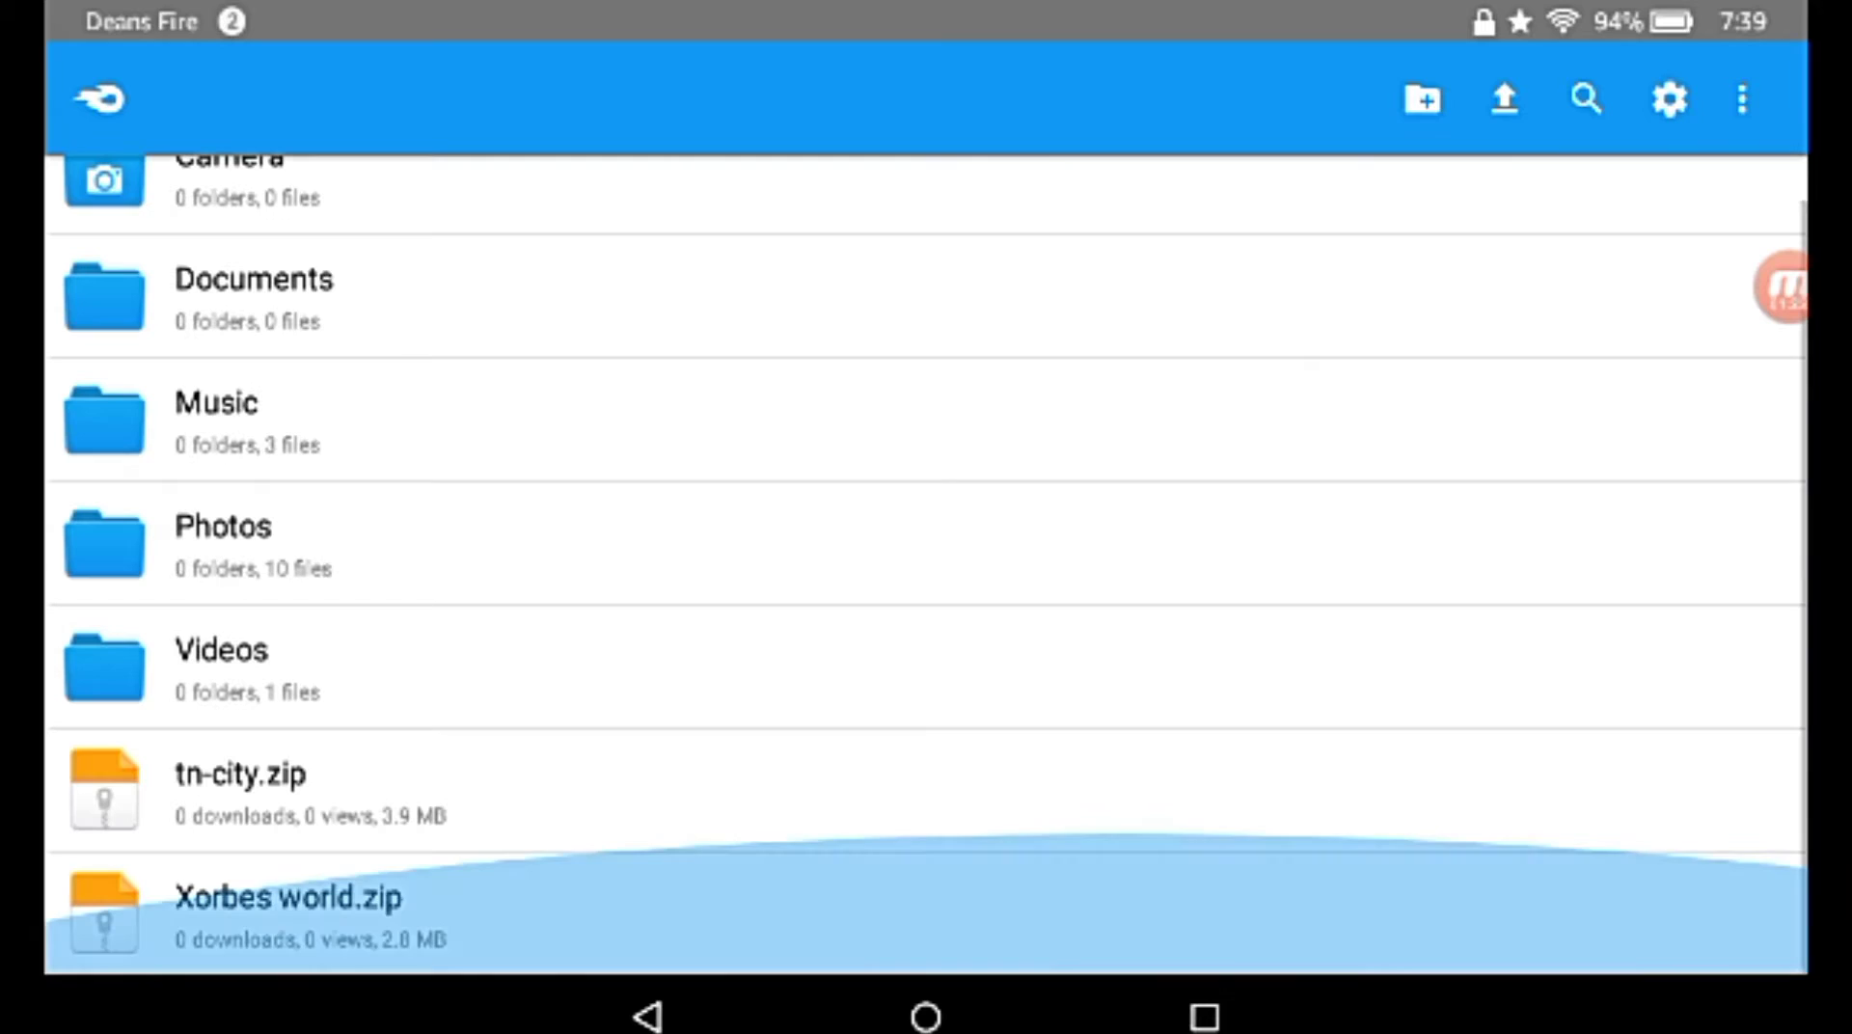
click(1780, 789)
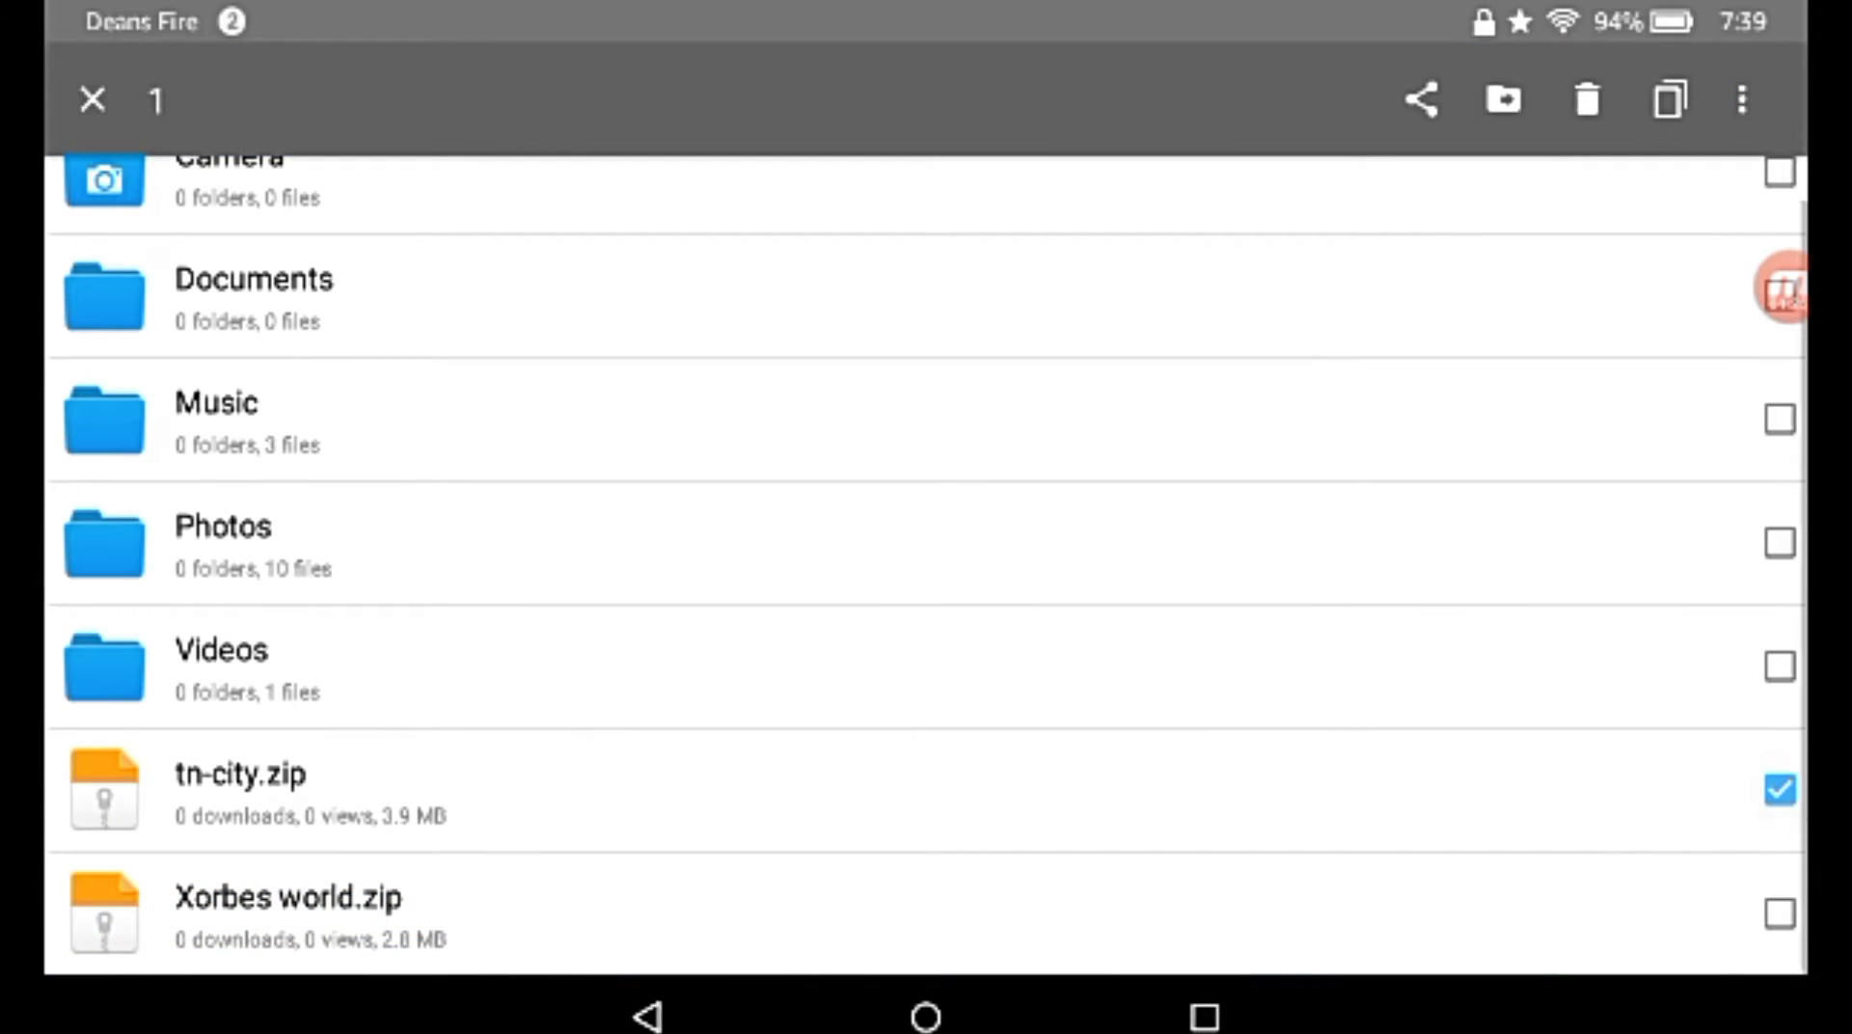
click(1587, 99)
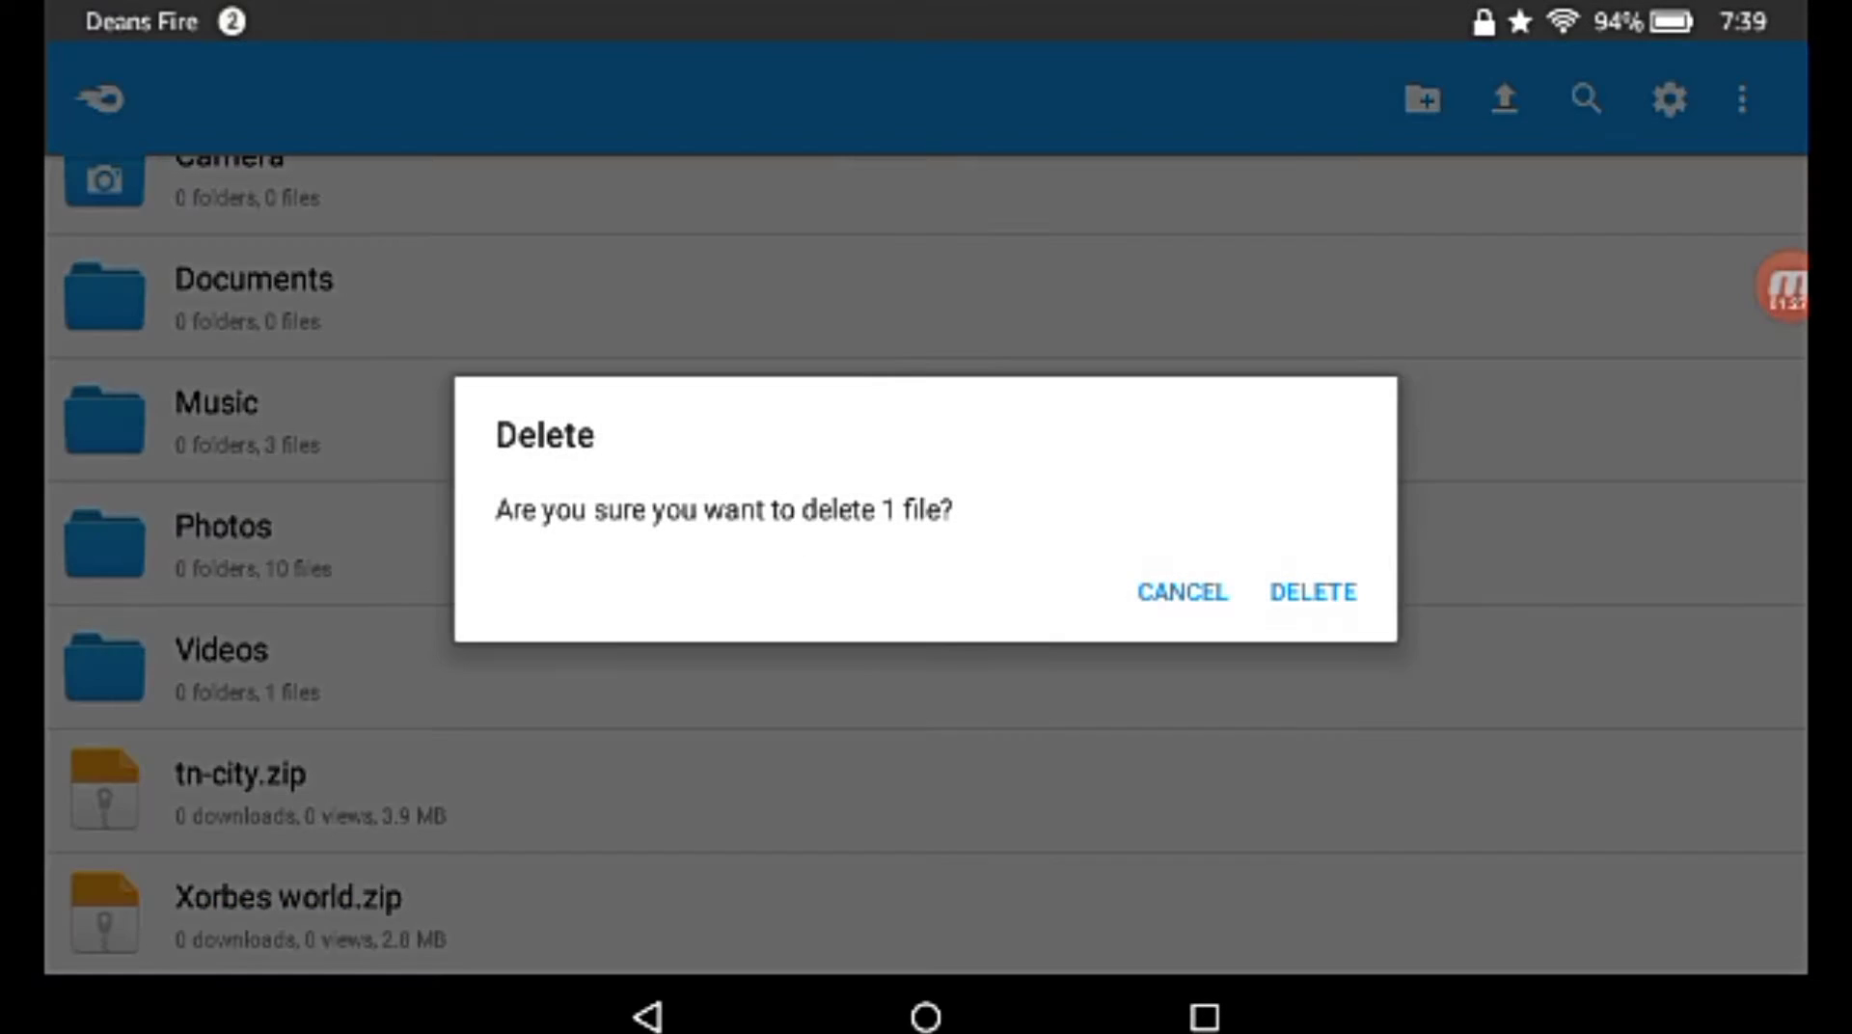
click(1310, 591)
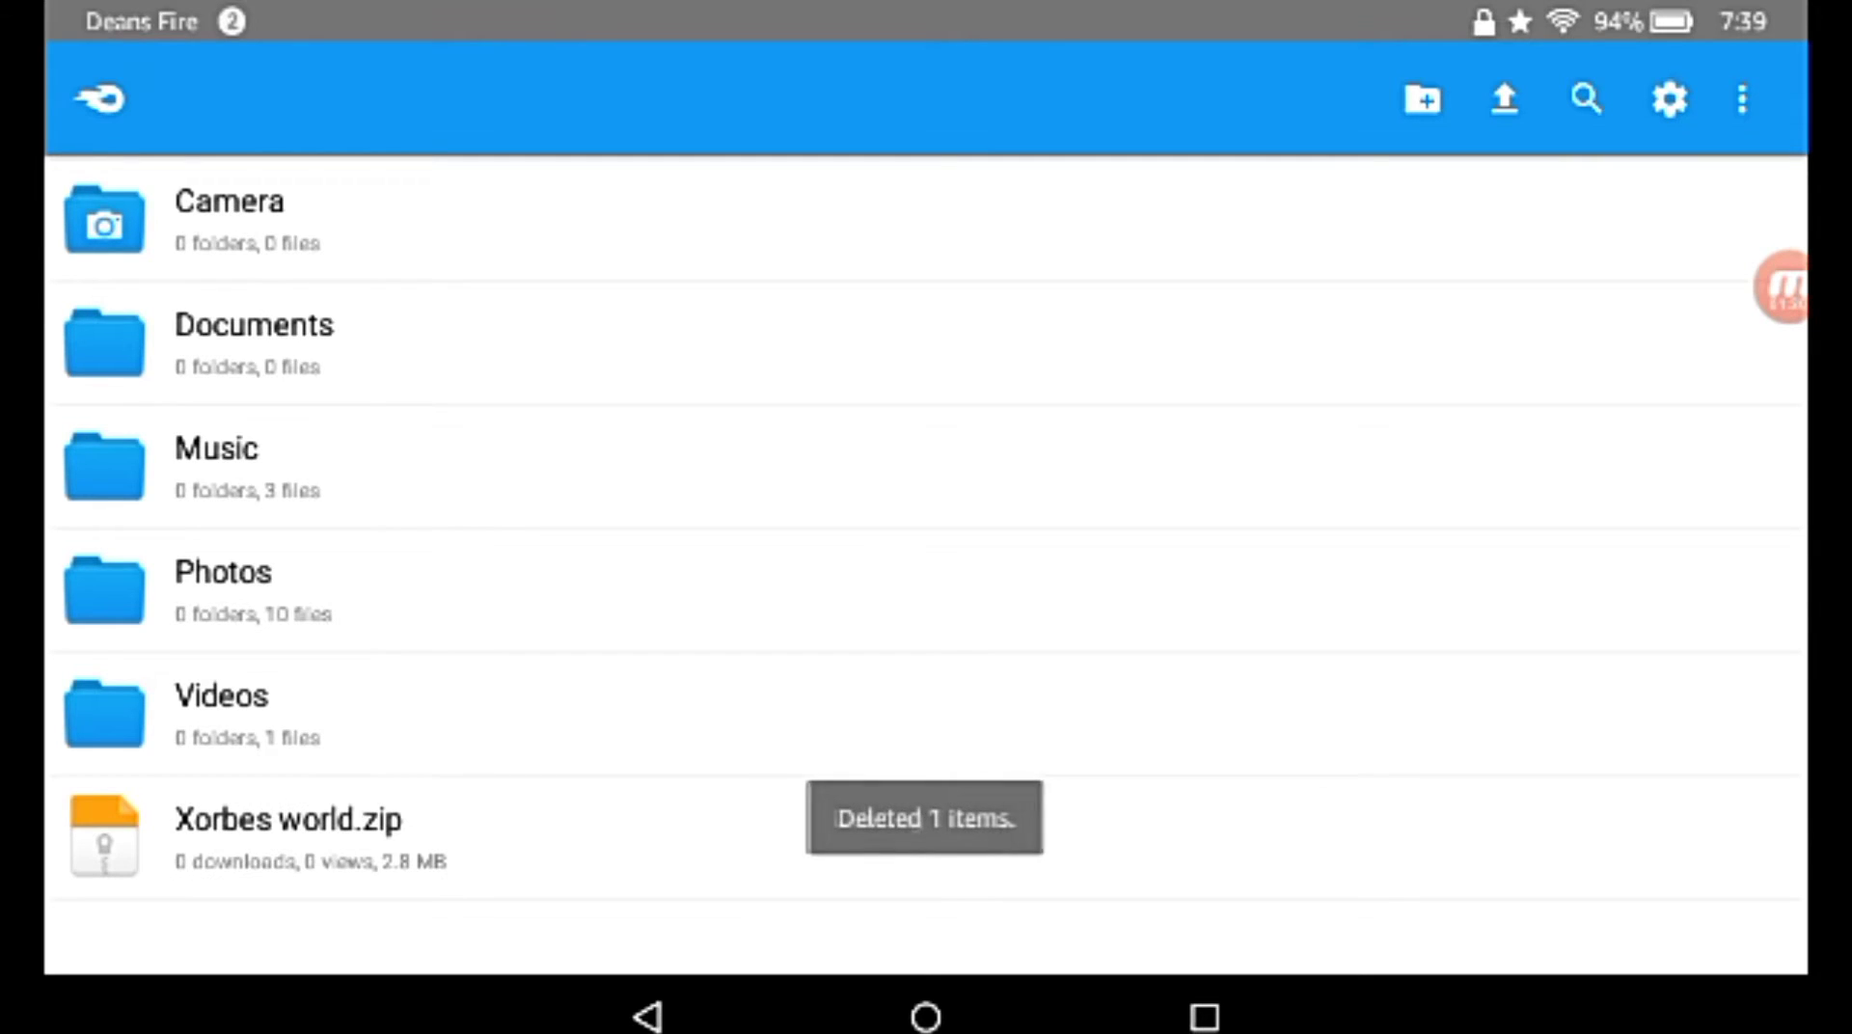
Start a MediaFire upload and pick ASTRO File Manager as the file source
click(1505, 99)
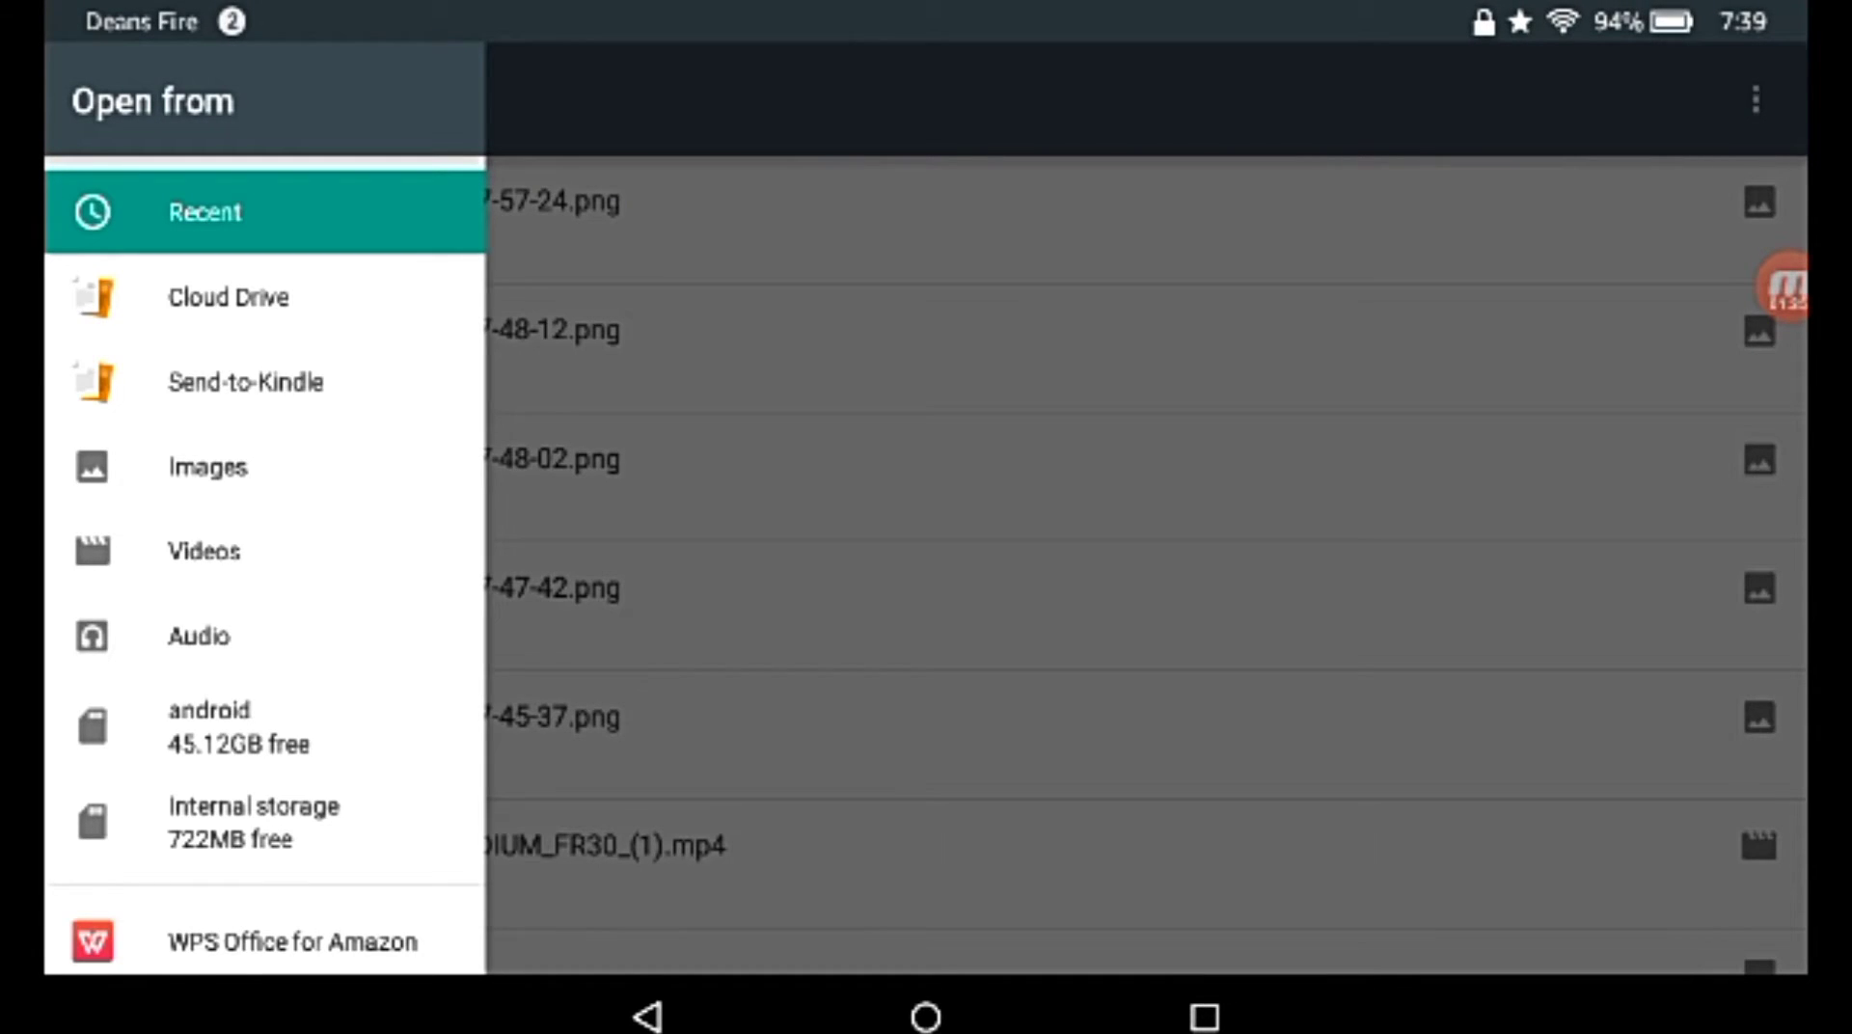
scroll(265, 569, down, 3)
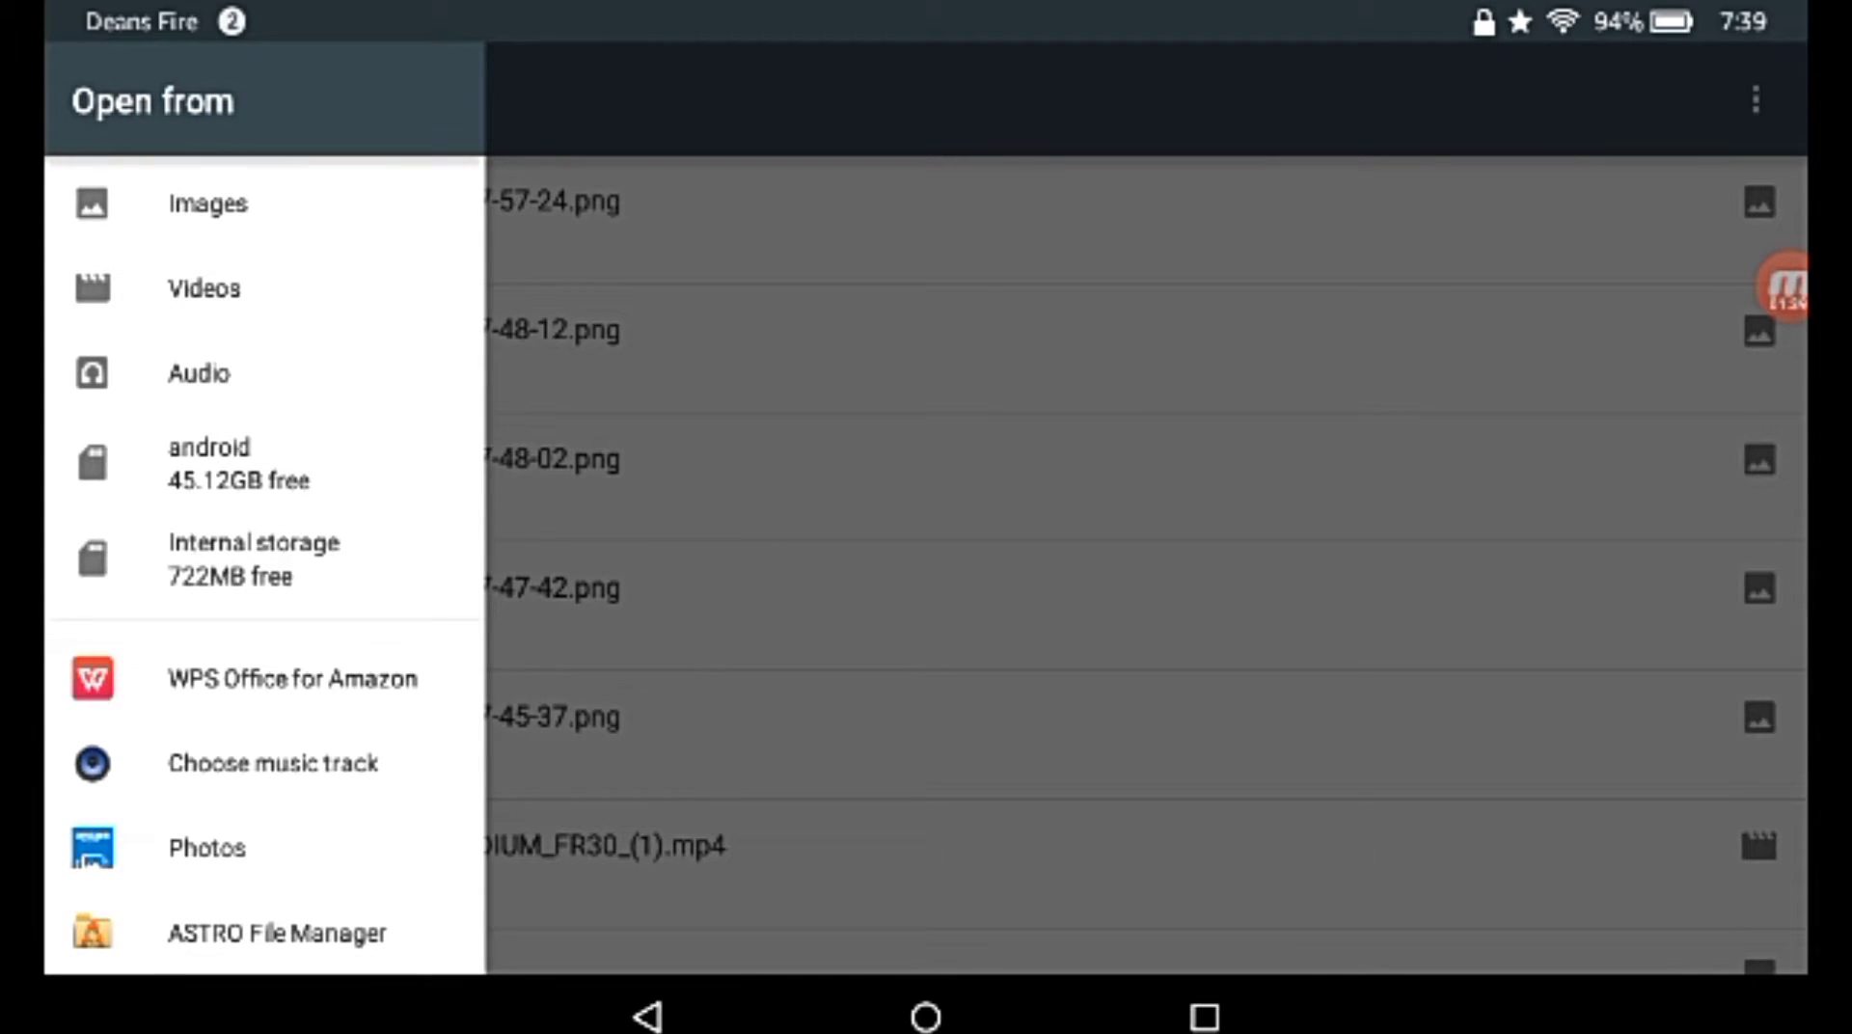
click(276, 933)
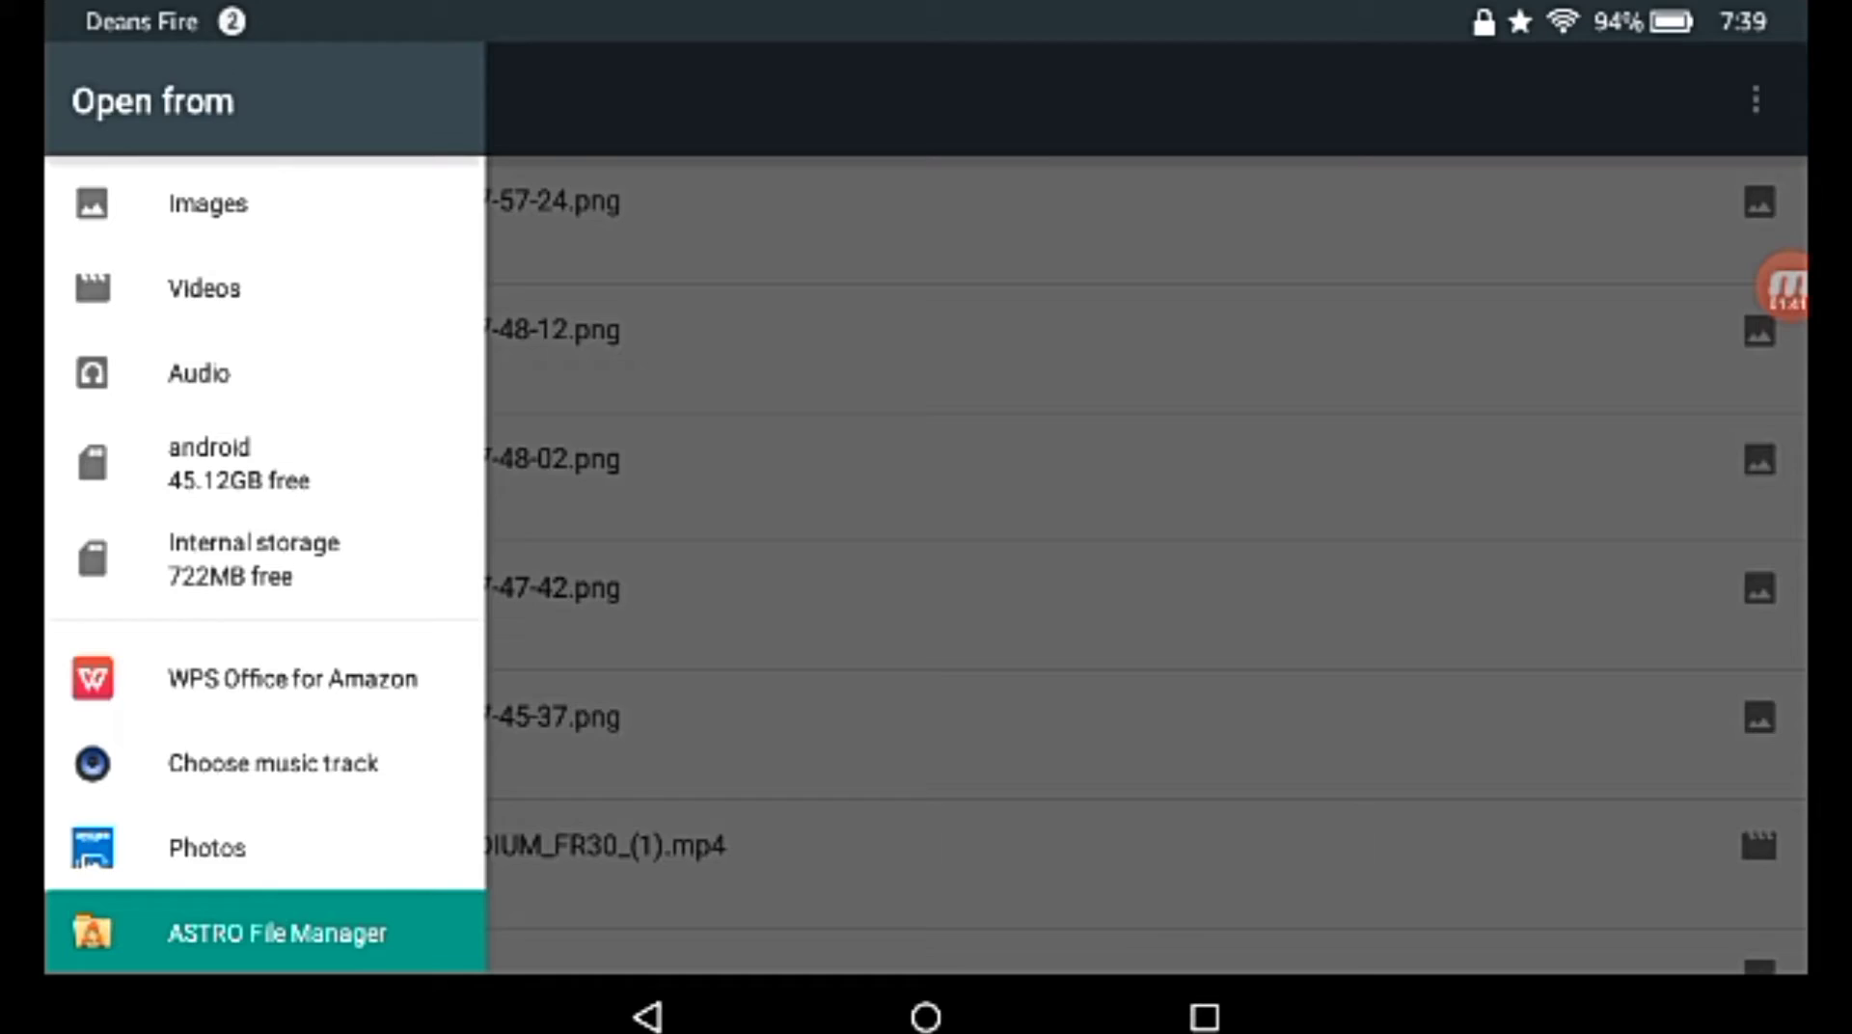
Scroll the ASTRO storage list to find and open the games folder
scroll(1146, 582, down, 5)
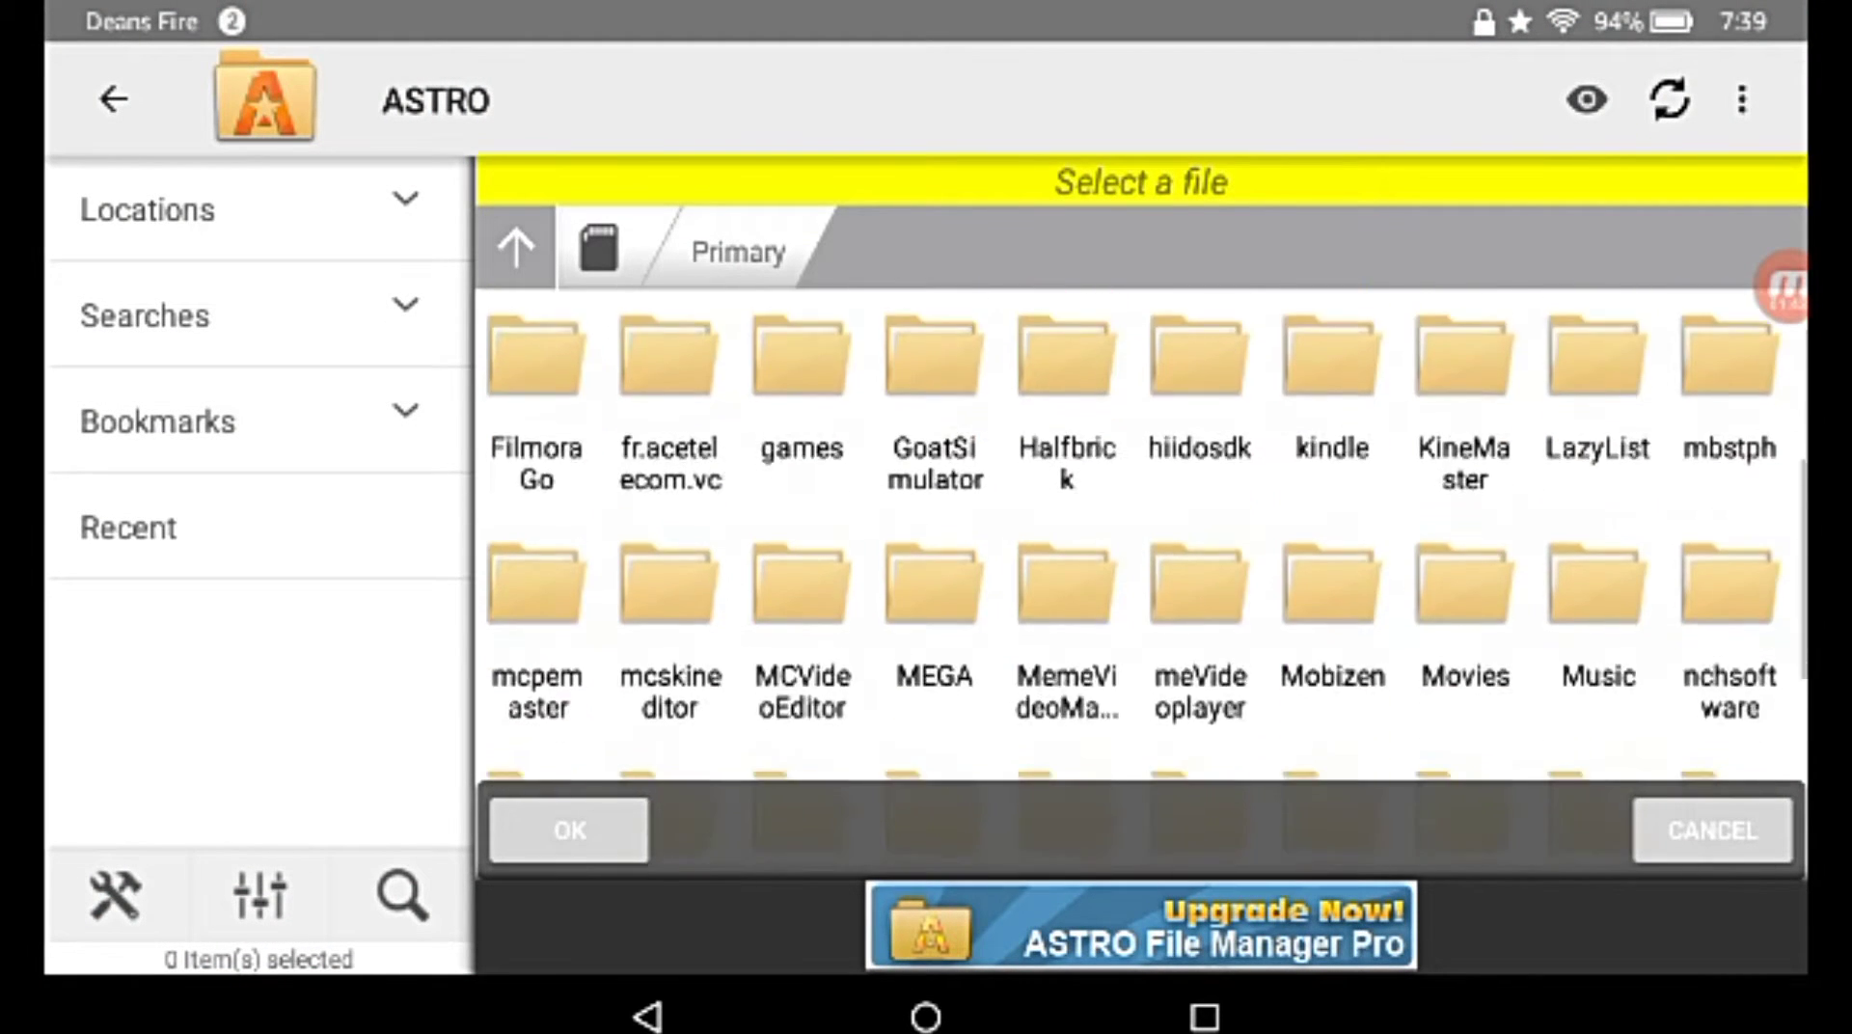
scroll(1141, 535, down, 5)
scroll(1146, 536, up, 10)
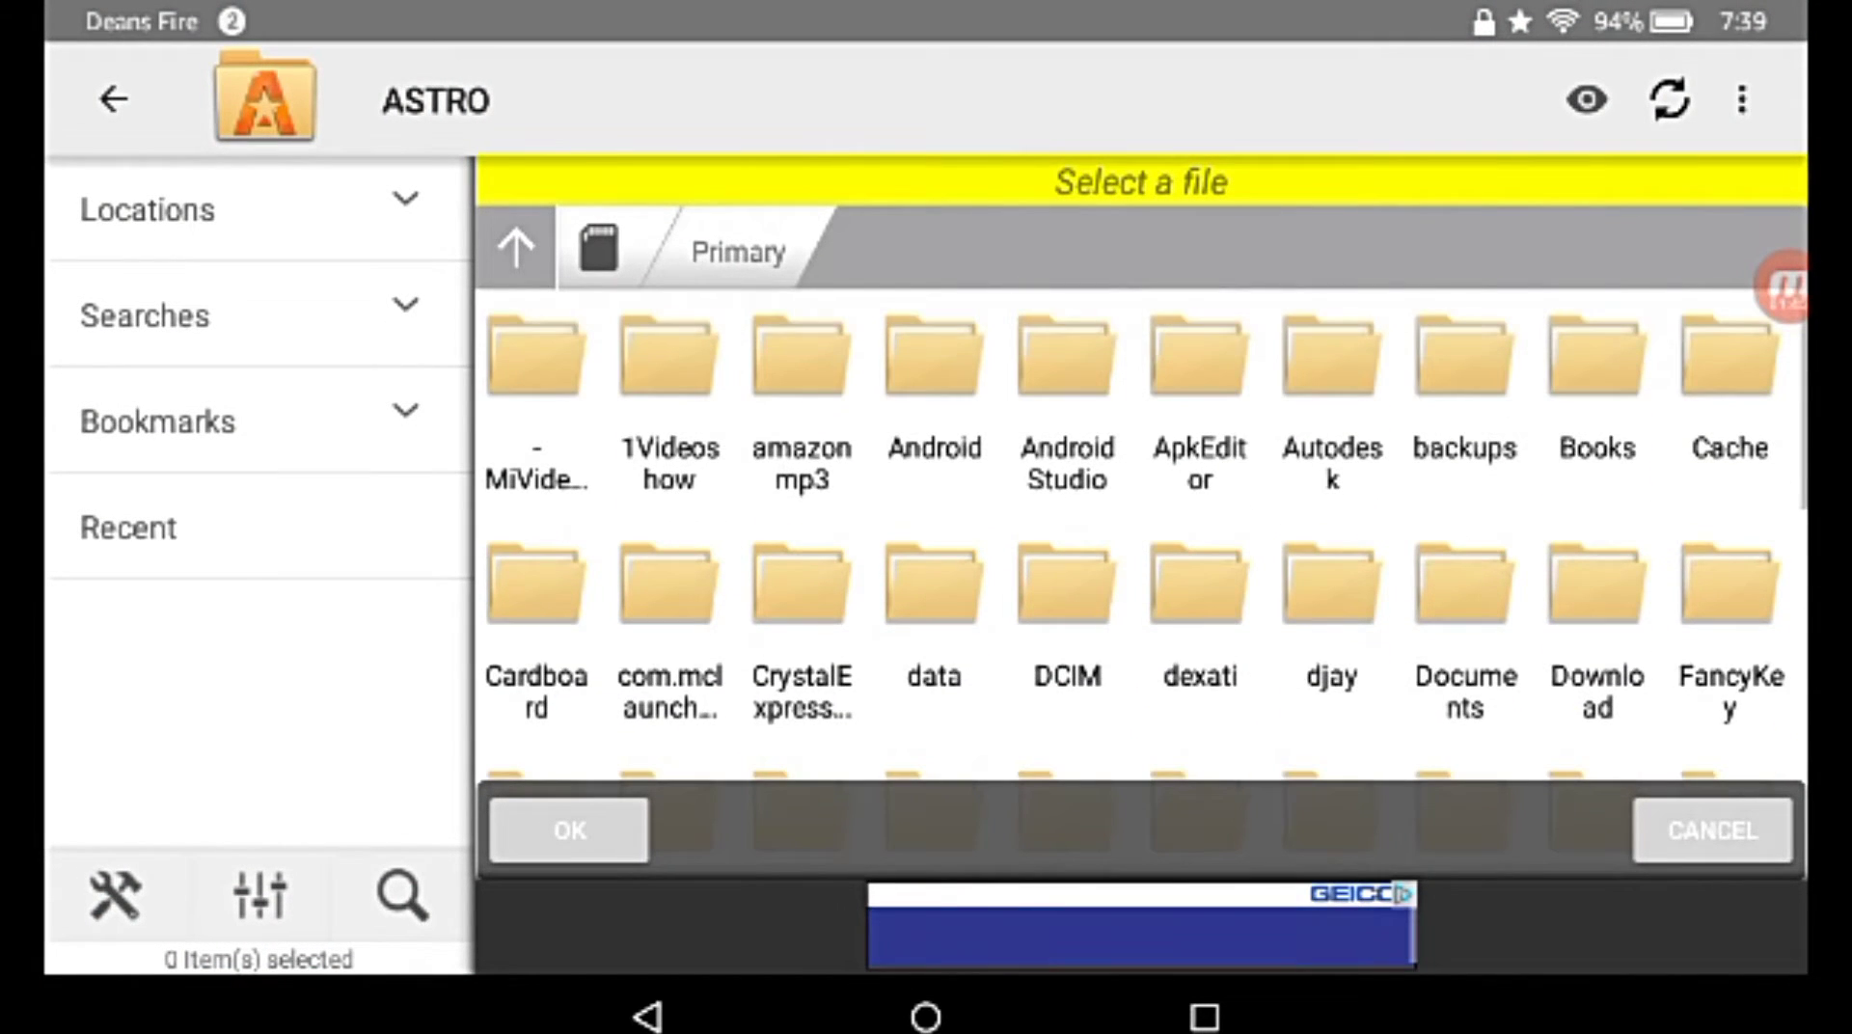
scroll(1145, 582, down, 3)
scroll(1146, 582, down, 3)
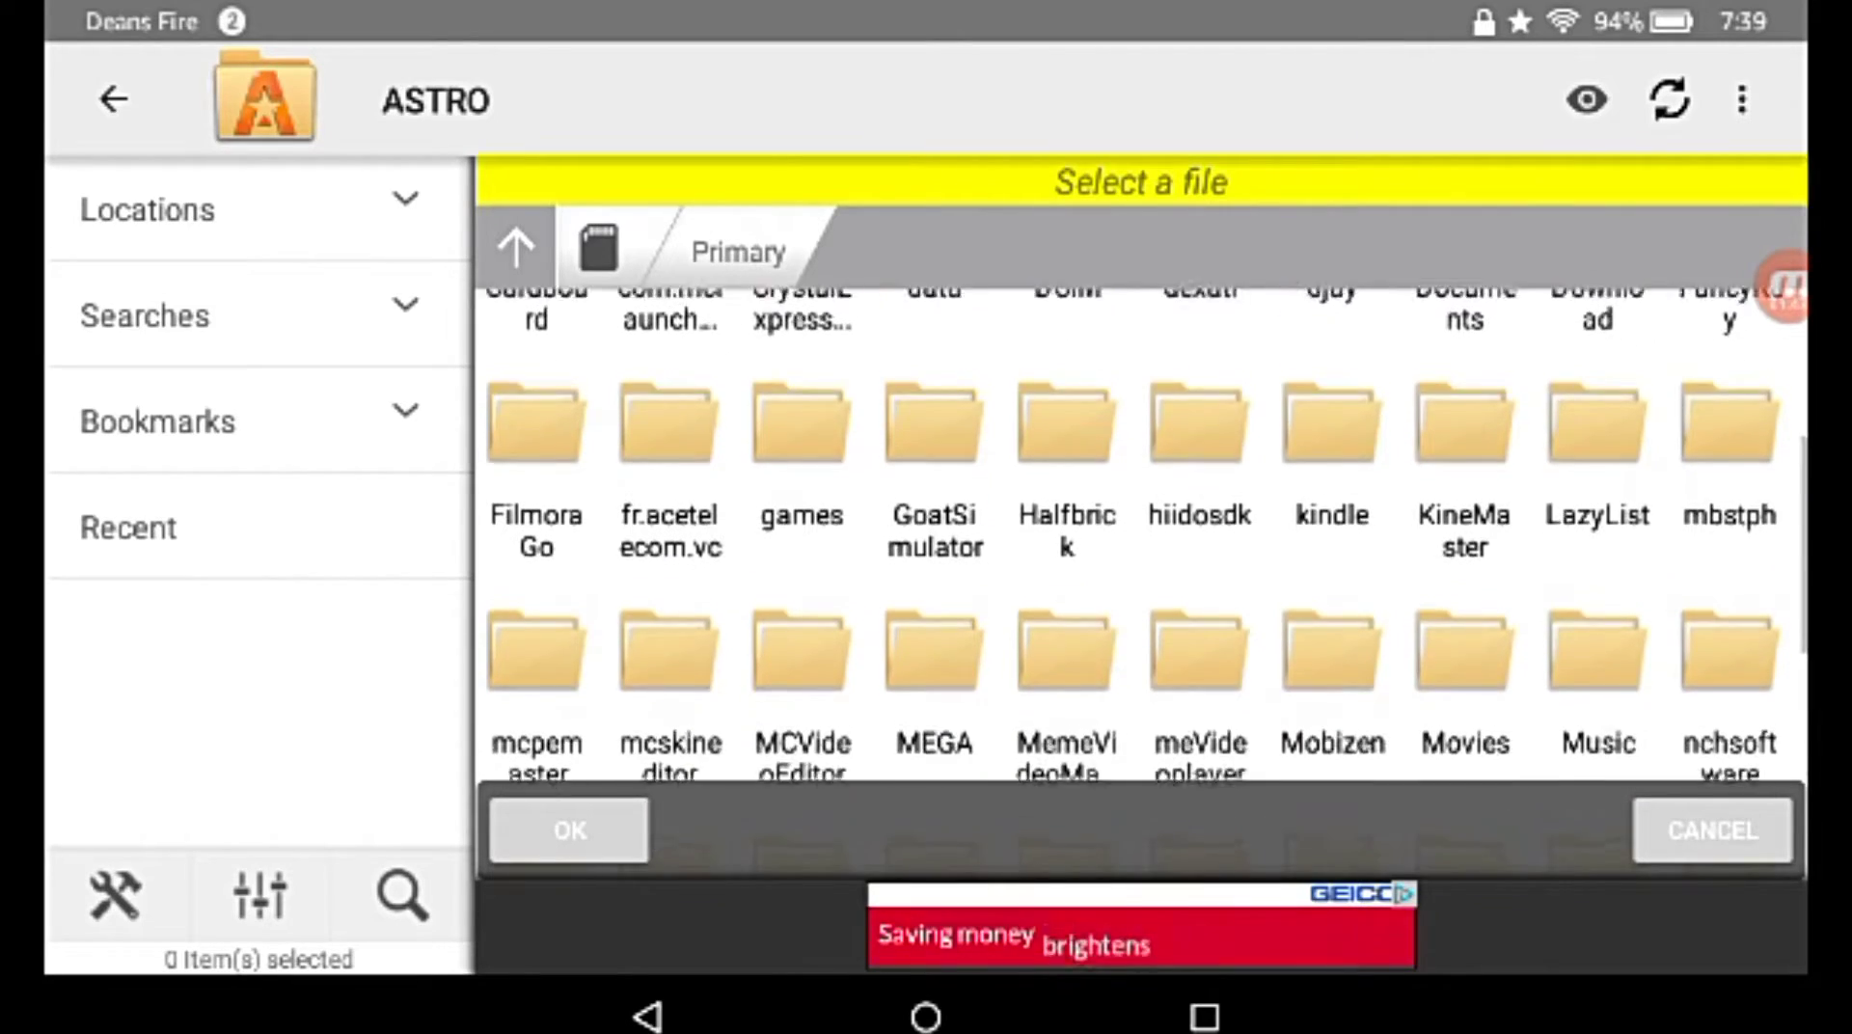
scroll(1146, 535, up, 2)
scroll(1146, 535, up, 2)
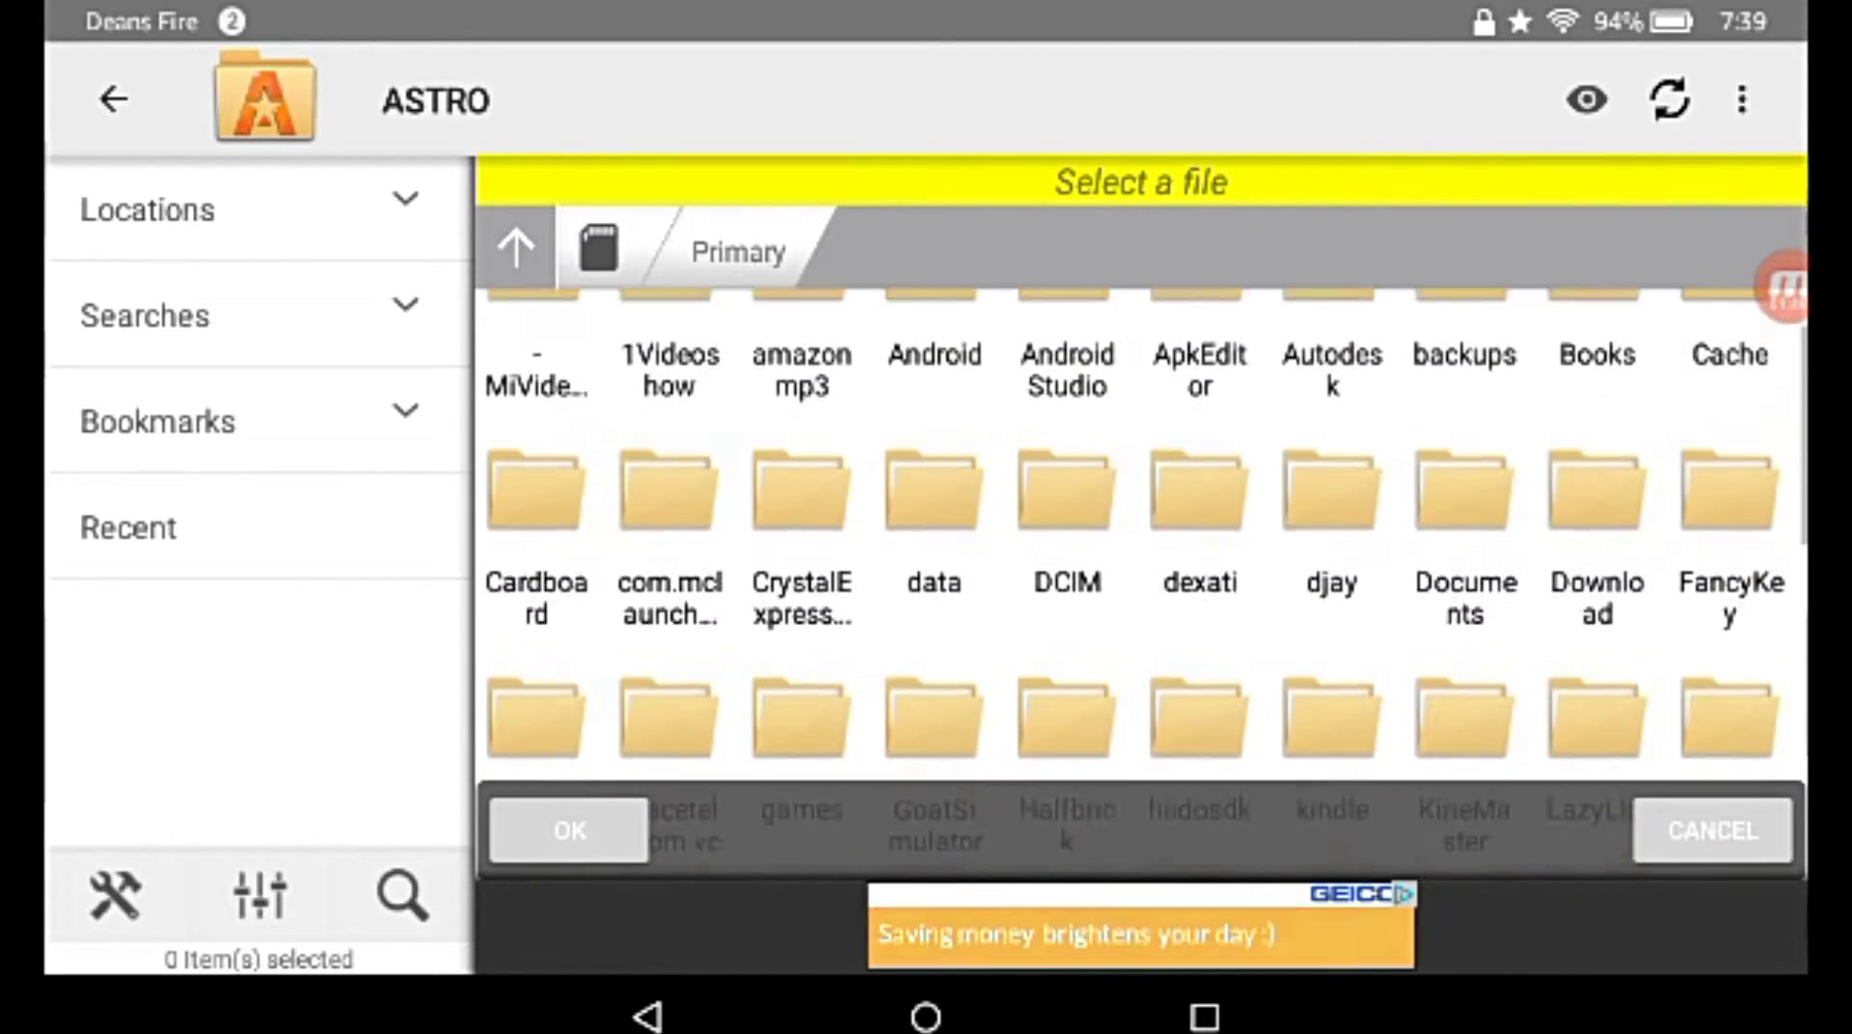
scroll(1134, 535, down, 3)
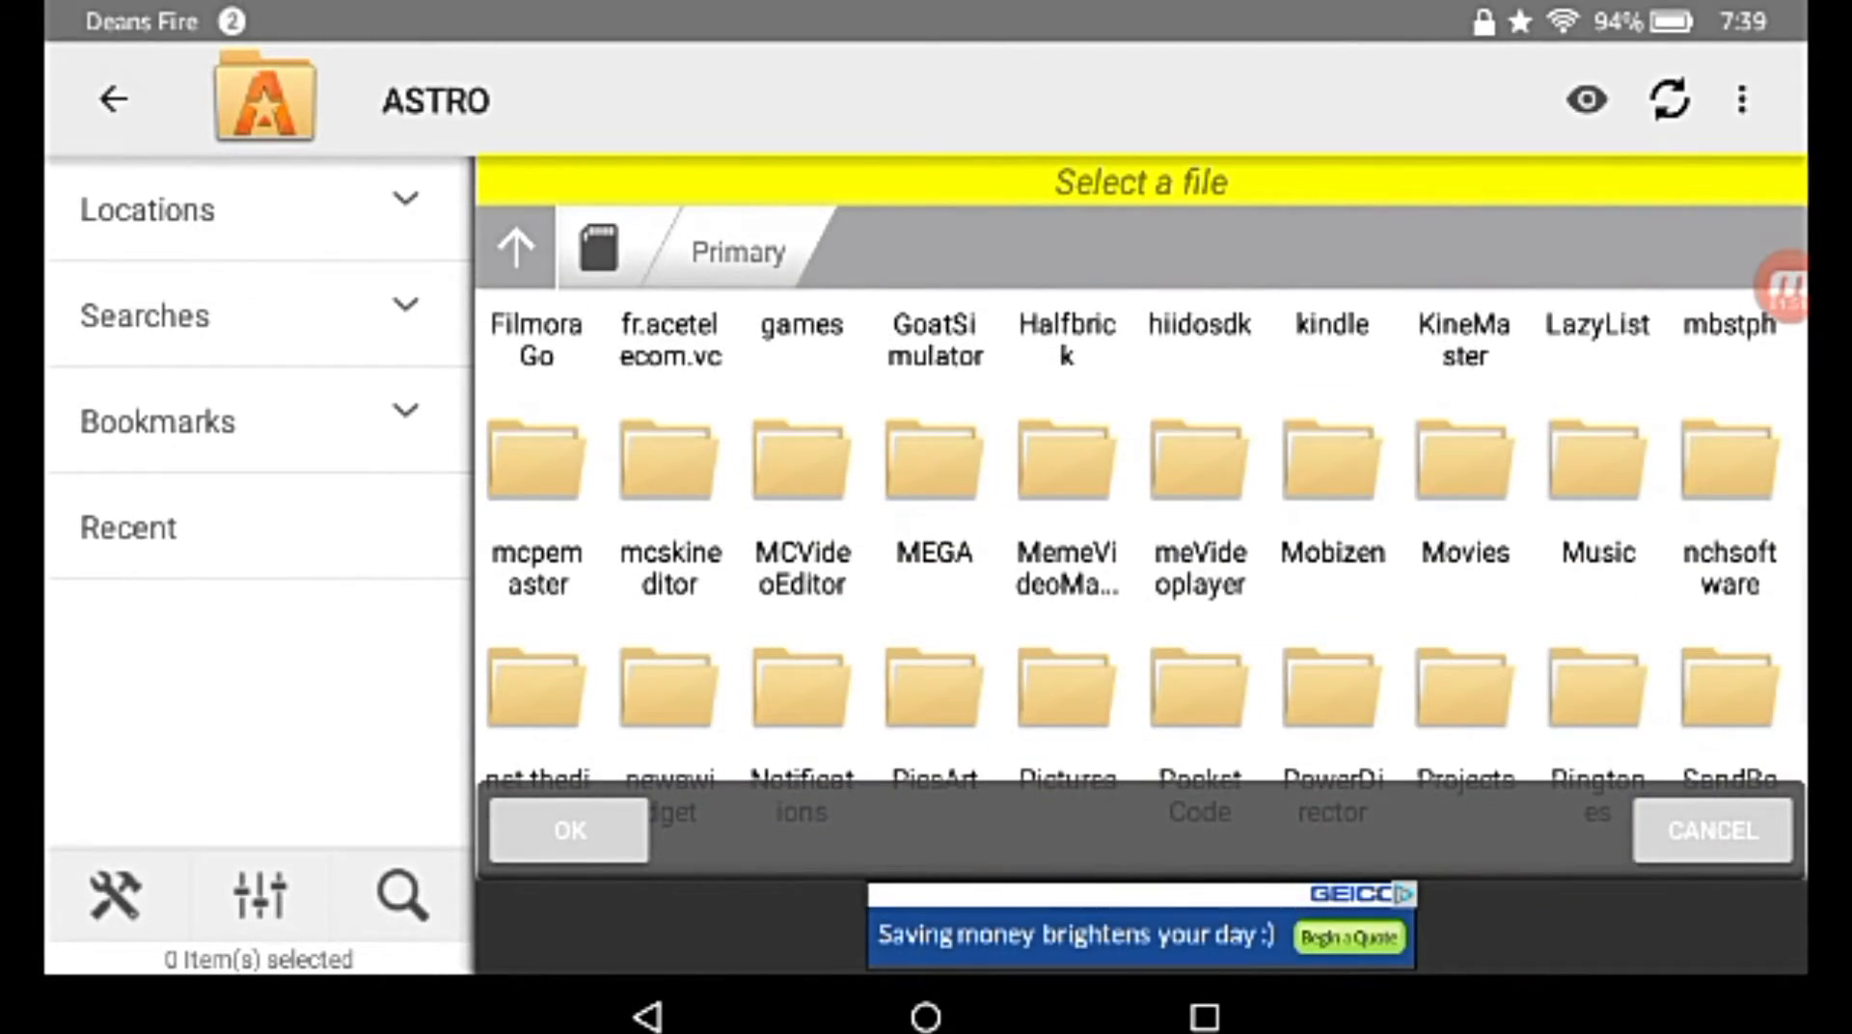
scroll(1135, 535, down, 3)
scroll(1141, 535, down, 1)
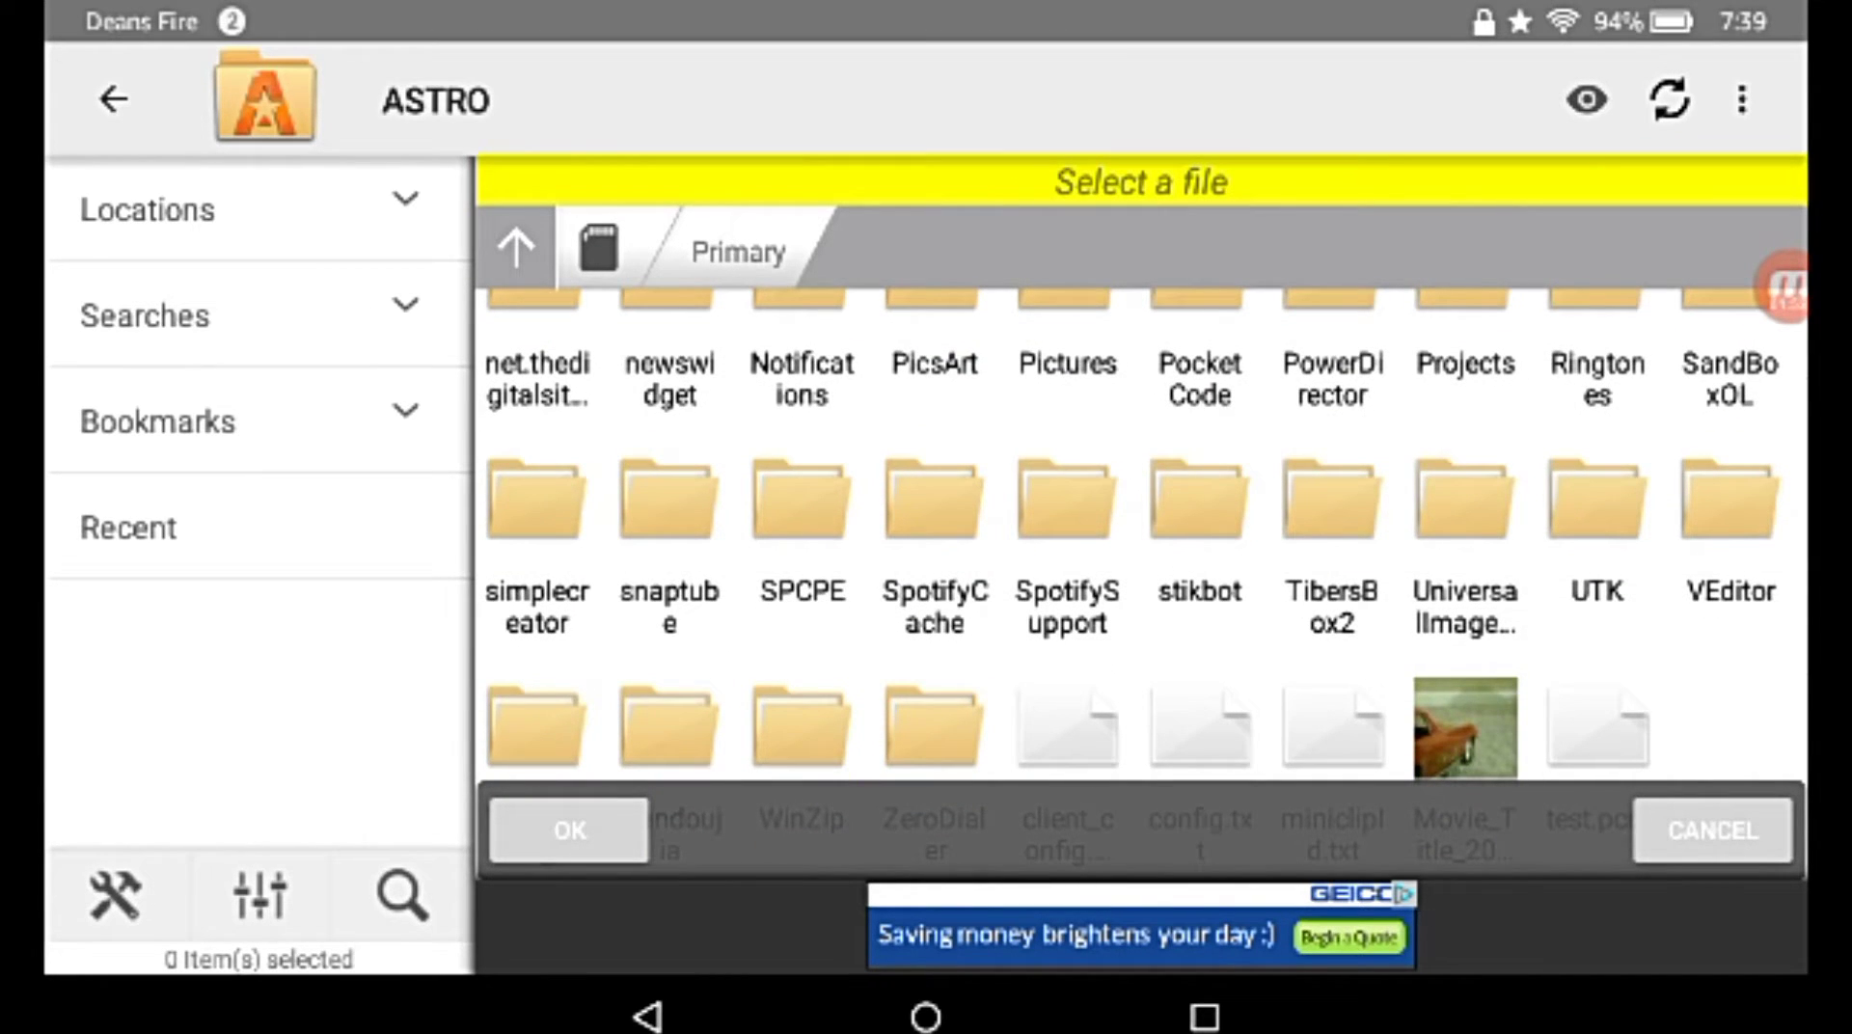
scroll(1140, 536, up, 3)
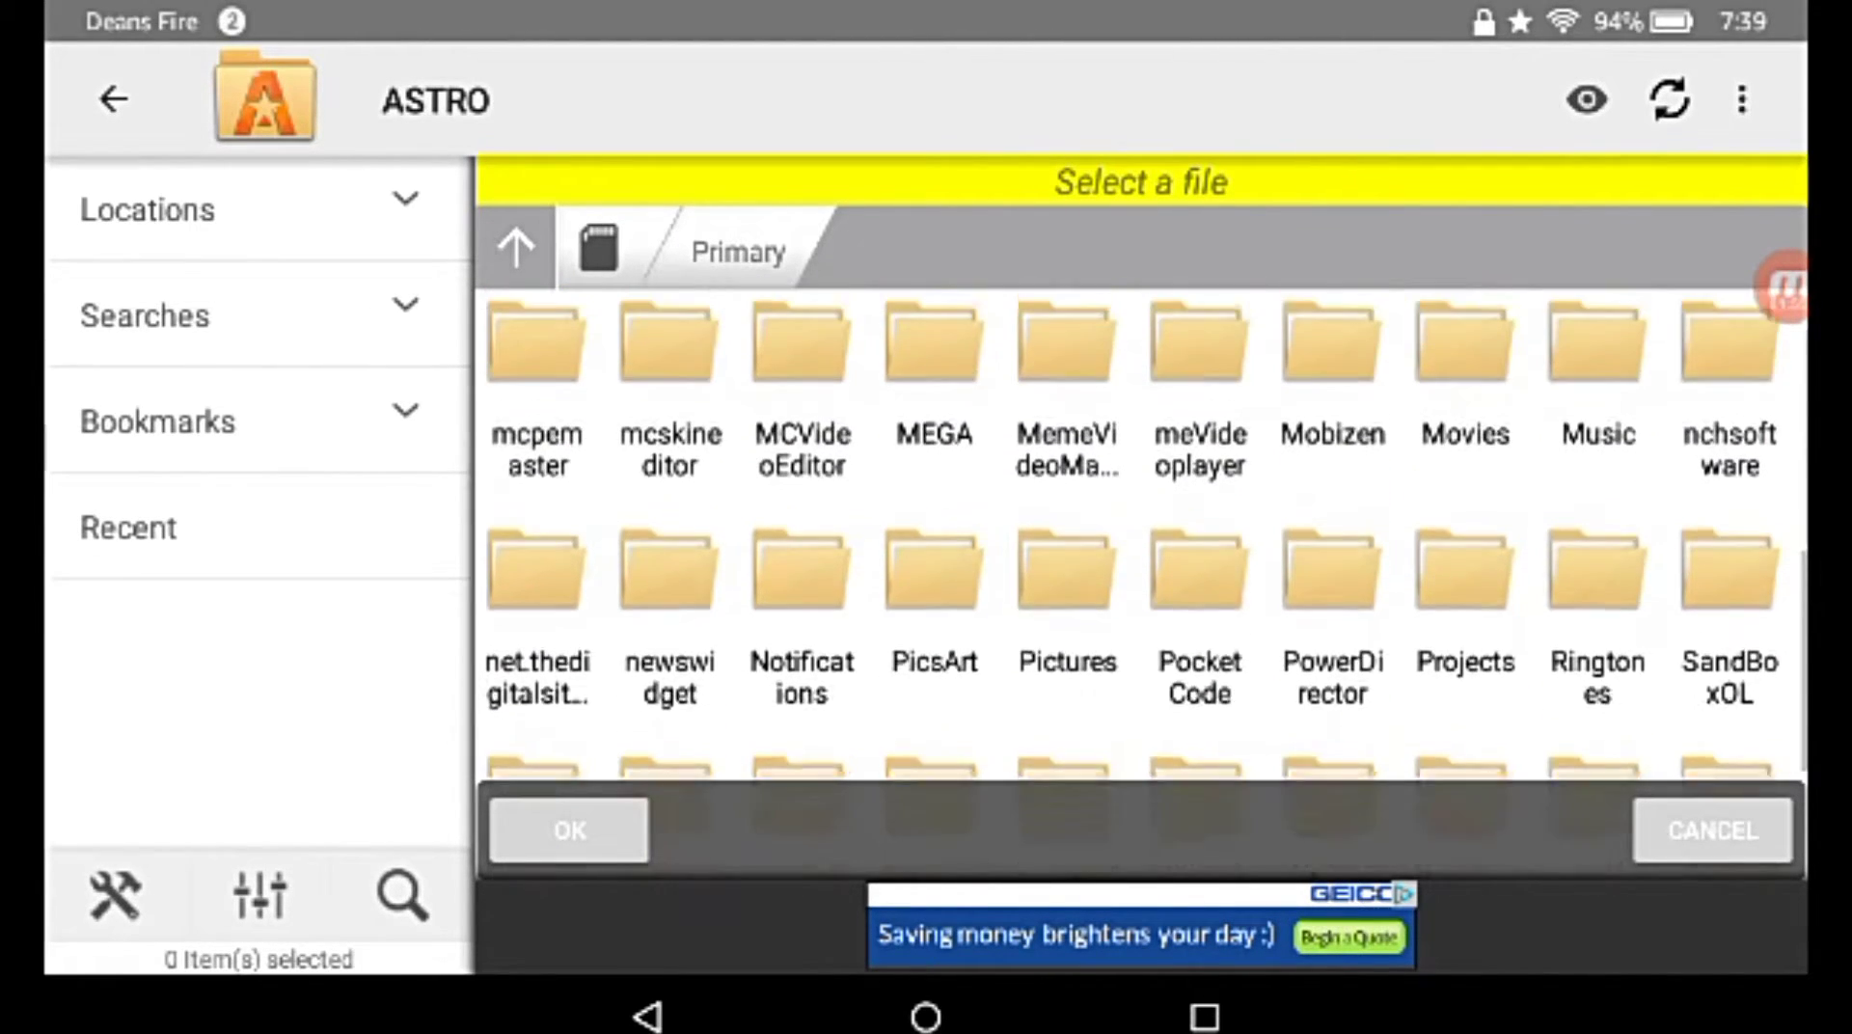
scroll(1140, 535, up, 1)
scroll(1141, 536, up, 1)
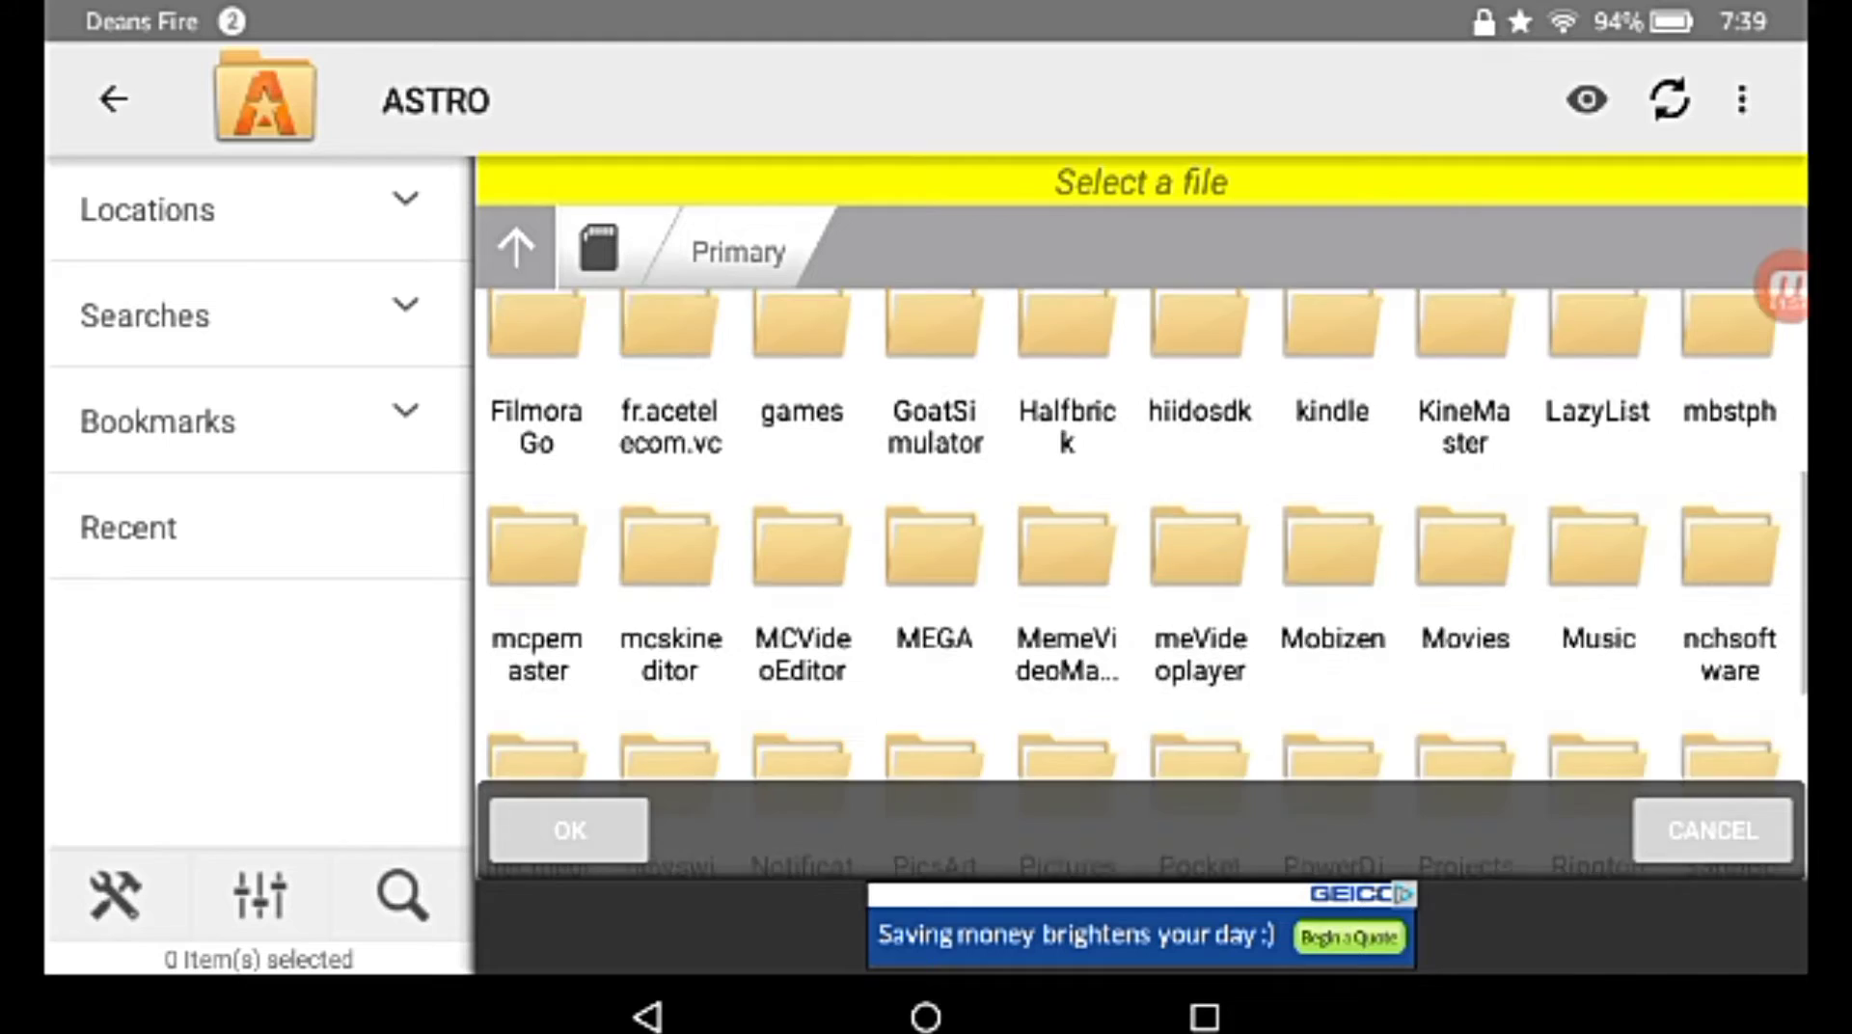
scroll(1141, 535, up, 1)
click(801, 550)
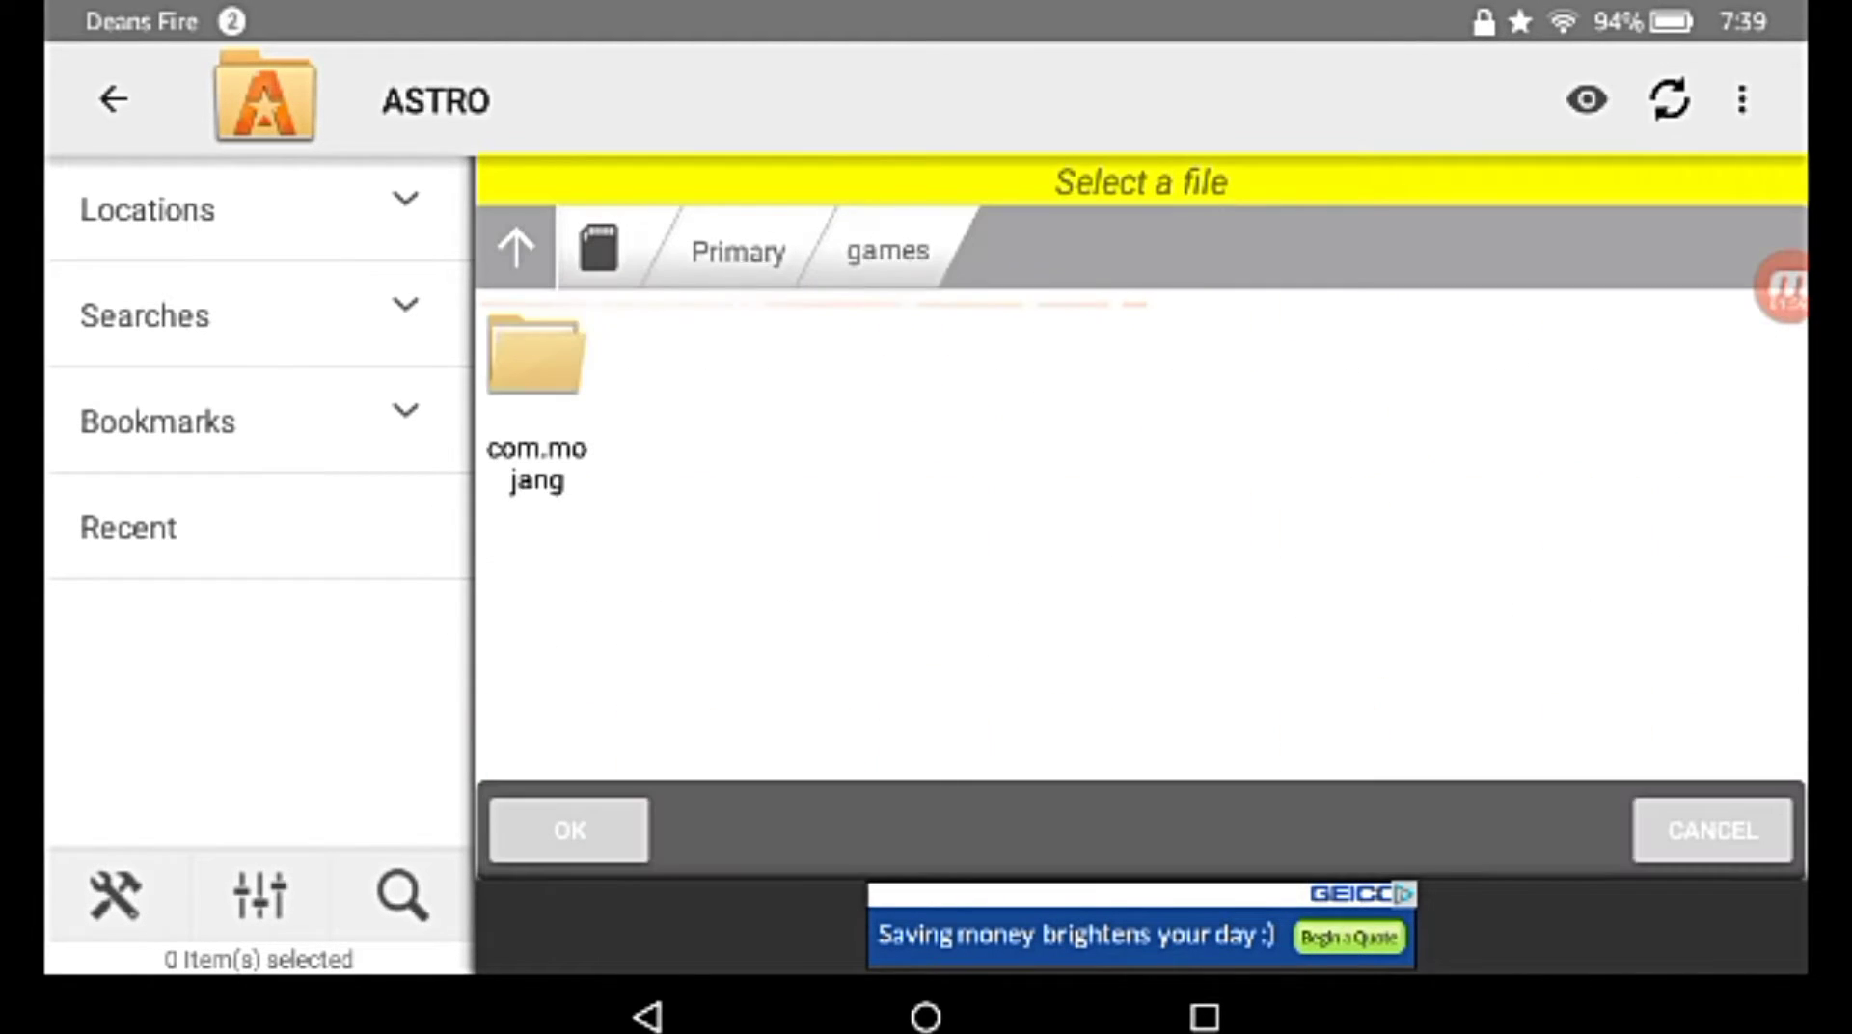
Open com.mojang > minecraftWorlds and pick the tn-city zip for upload
click(536, 386)
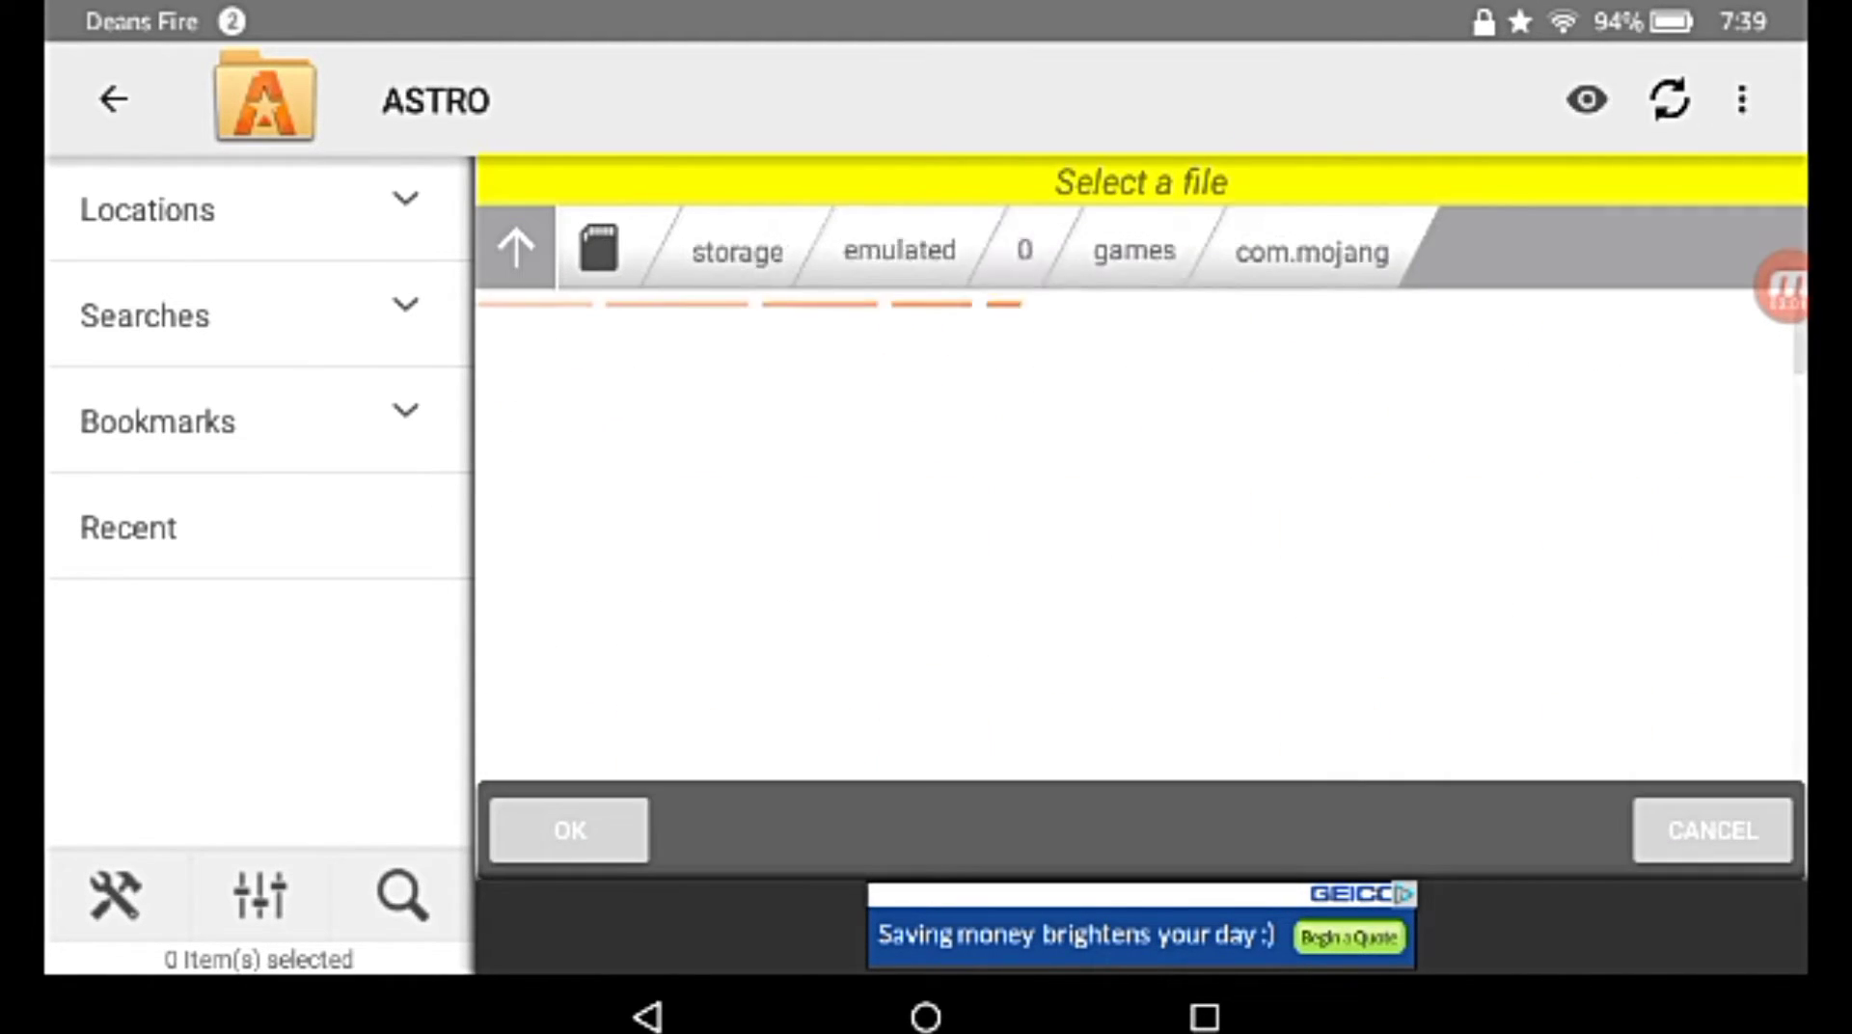
click(668, 386)
scroll(1141, 535, down, 3)
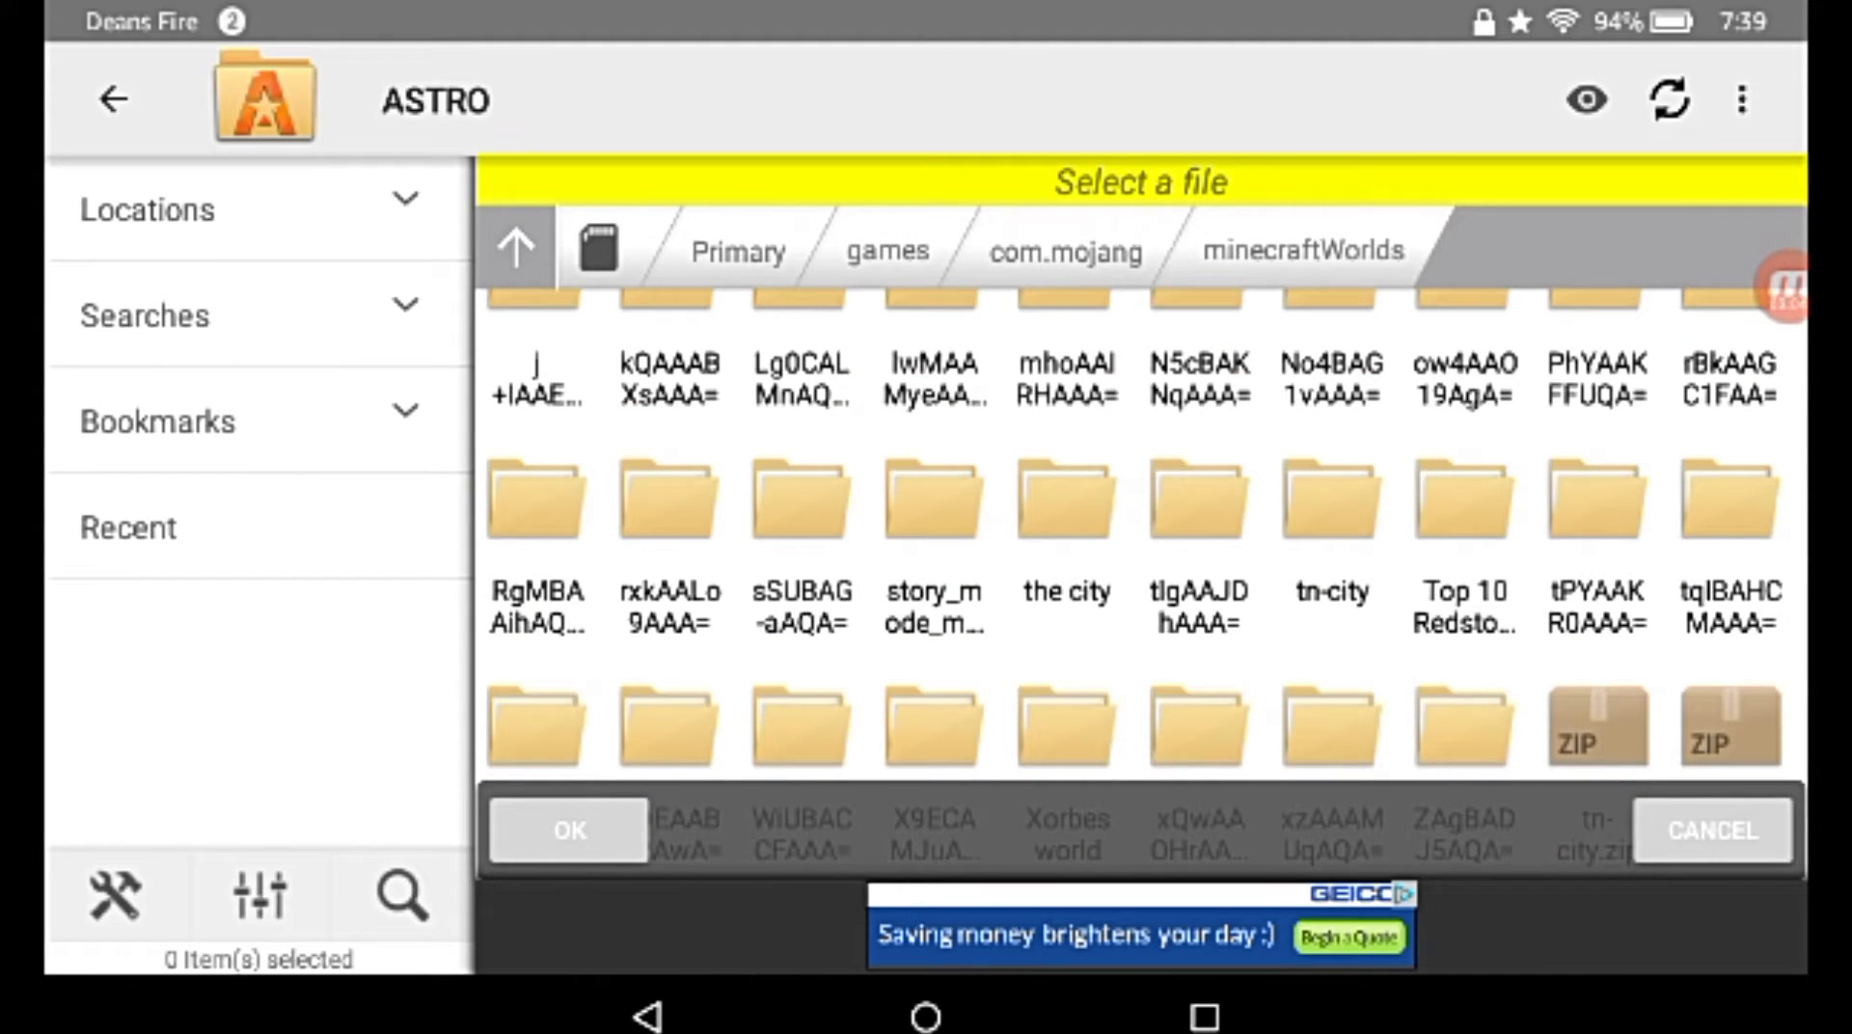
click(1597, 723)
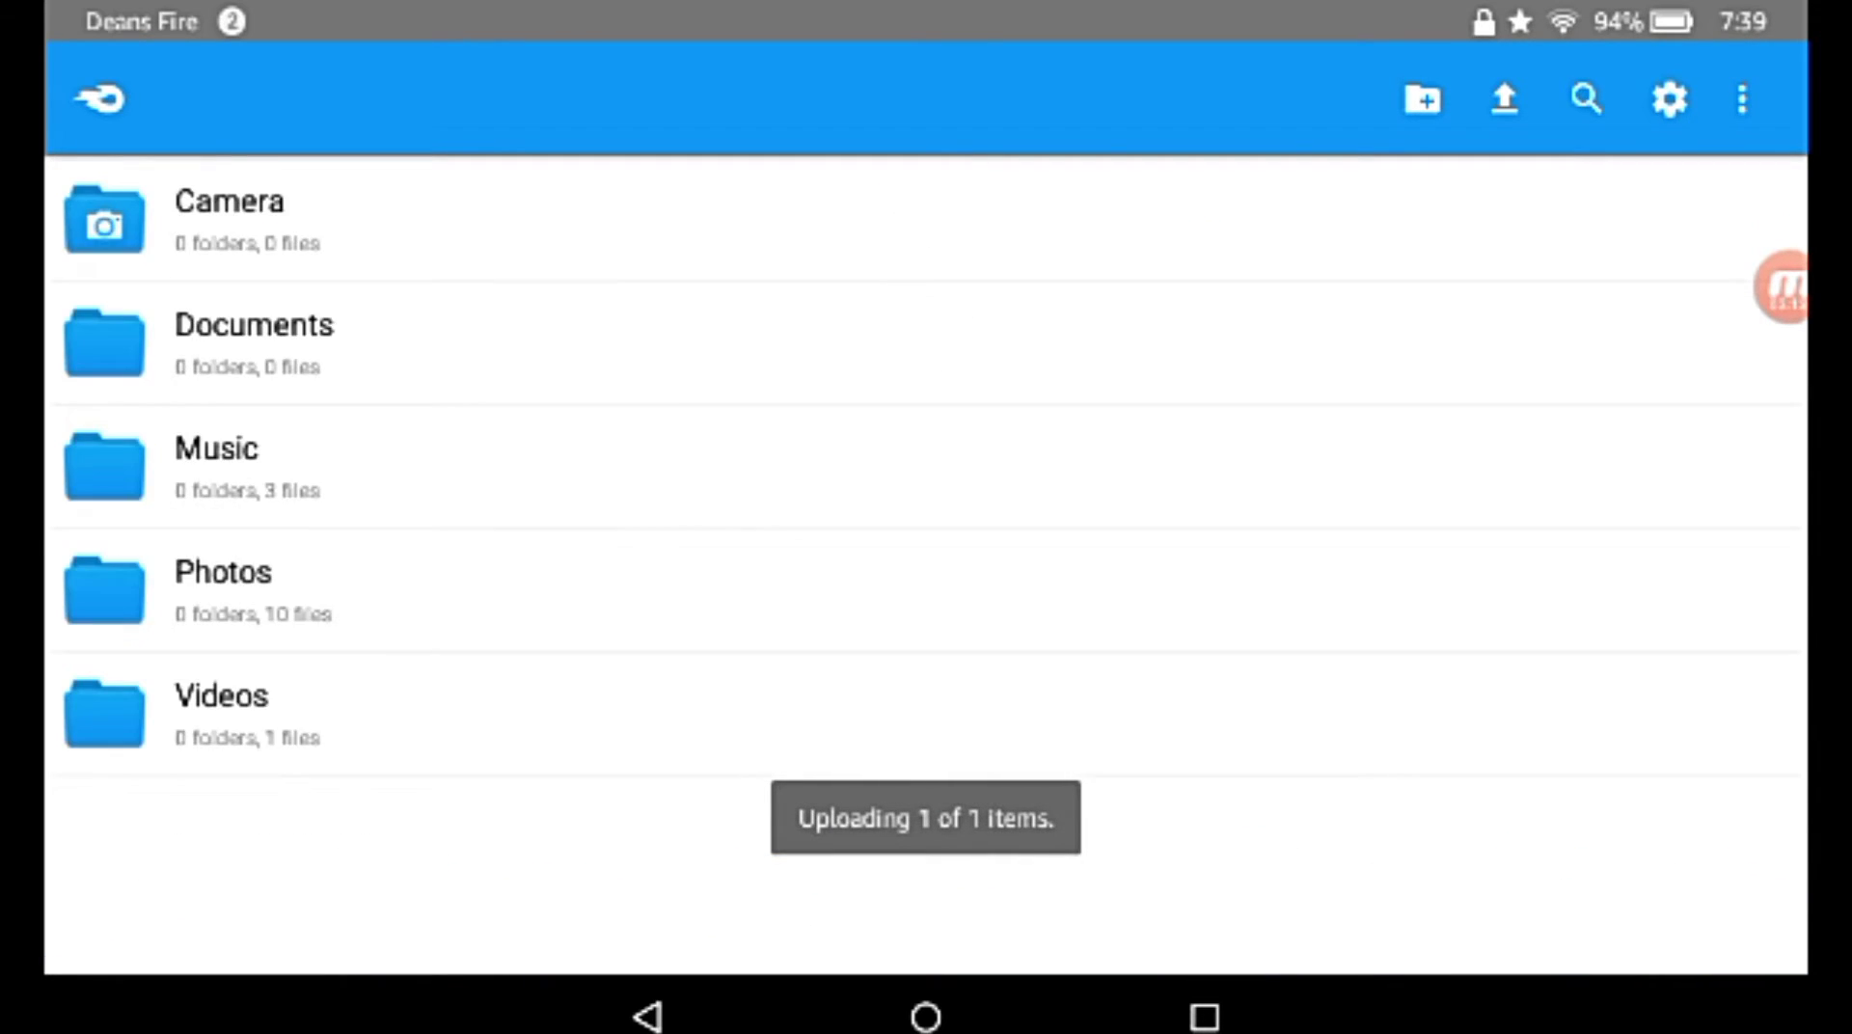
Open the uploaded 4.1 kB tn-city.zip's options and view it in Silk
click(1777, 789)
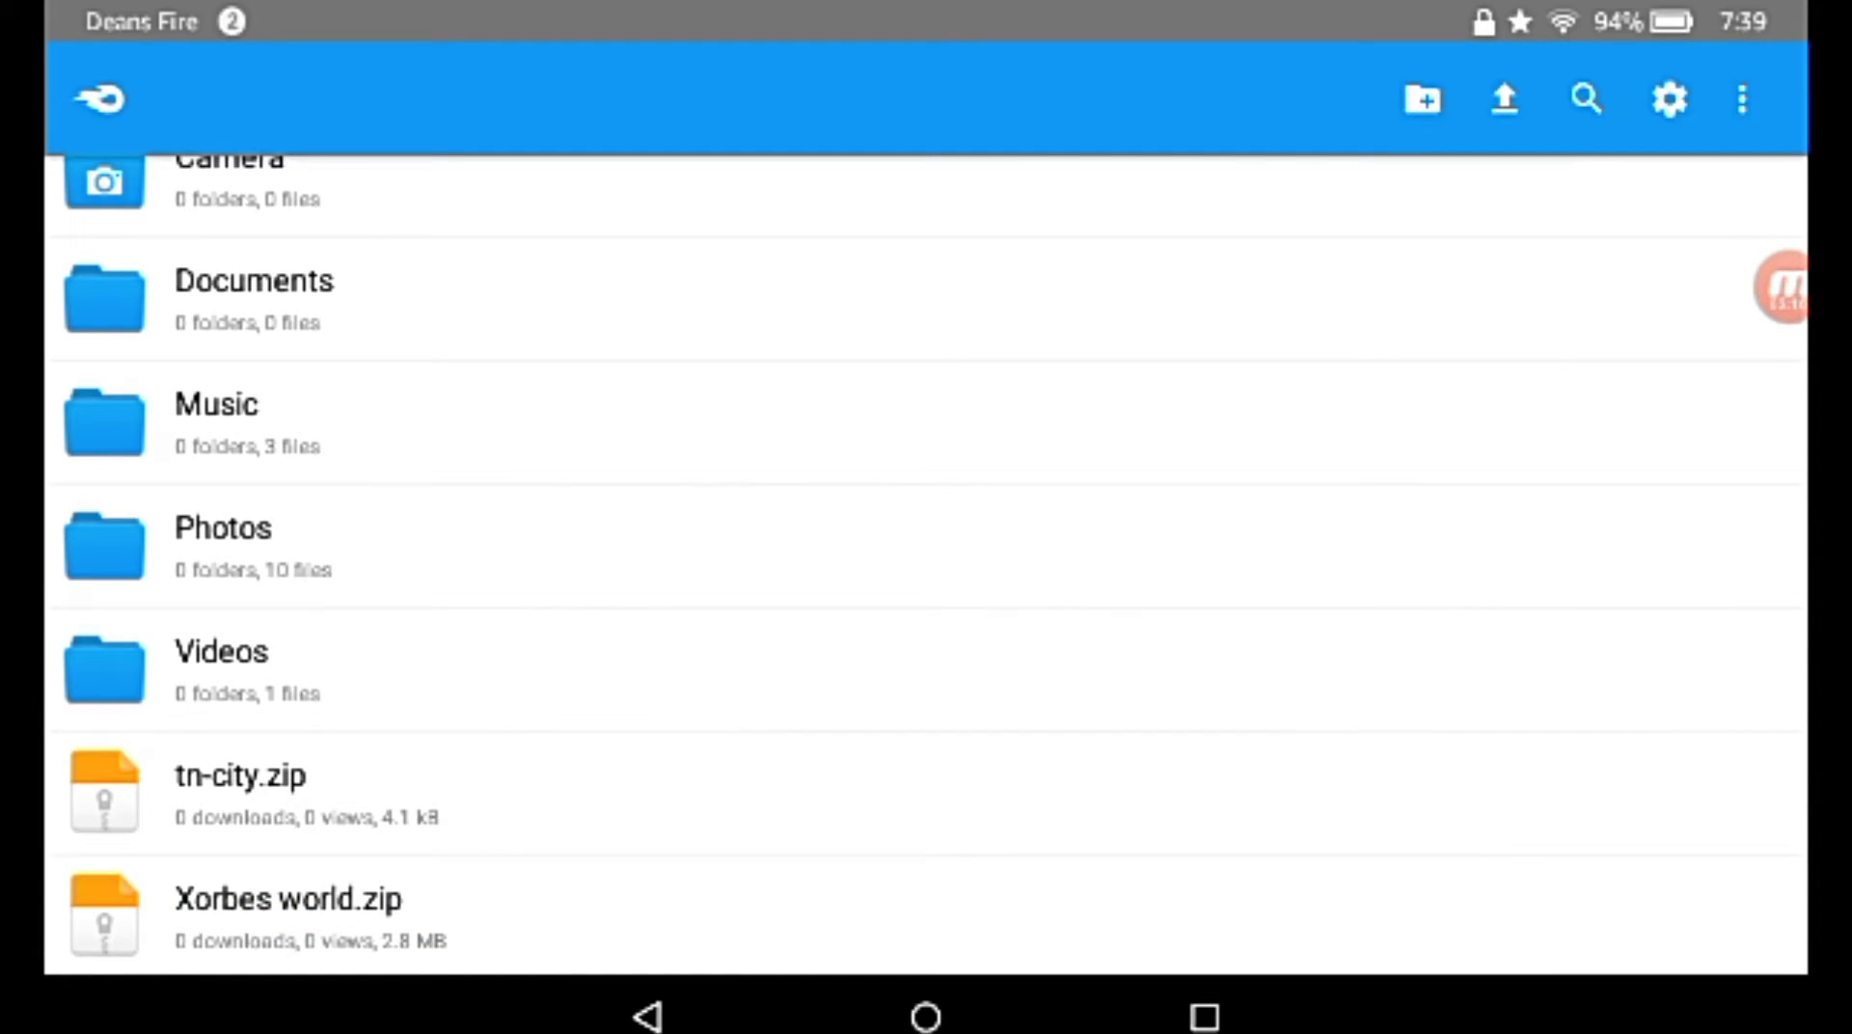
click(240, 789)
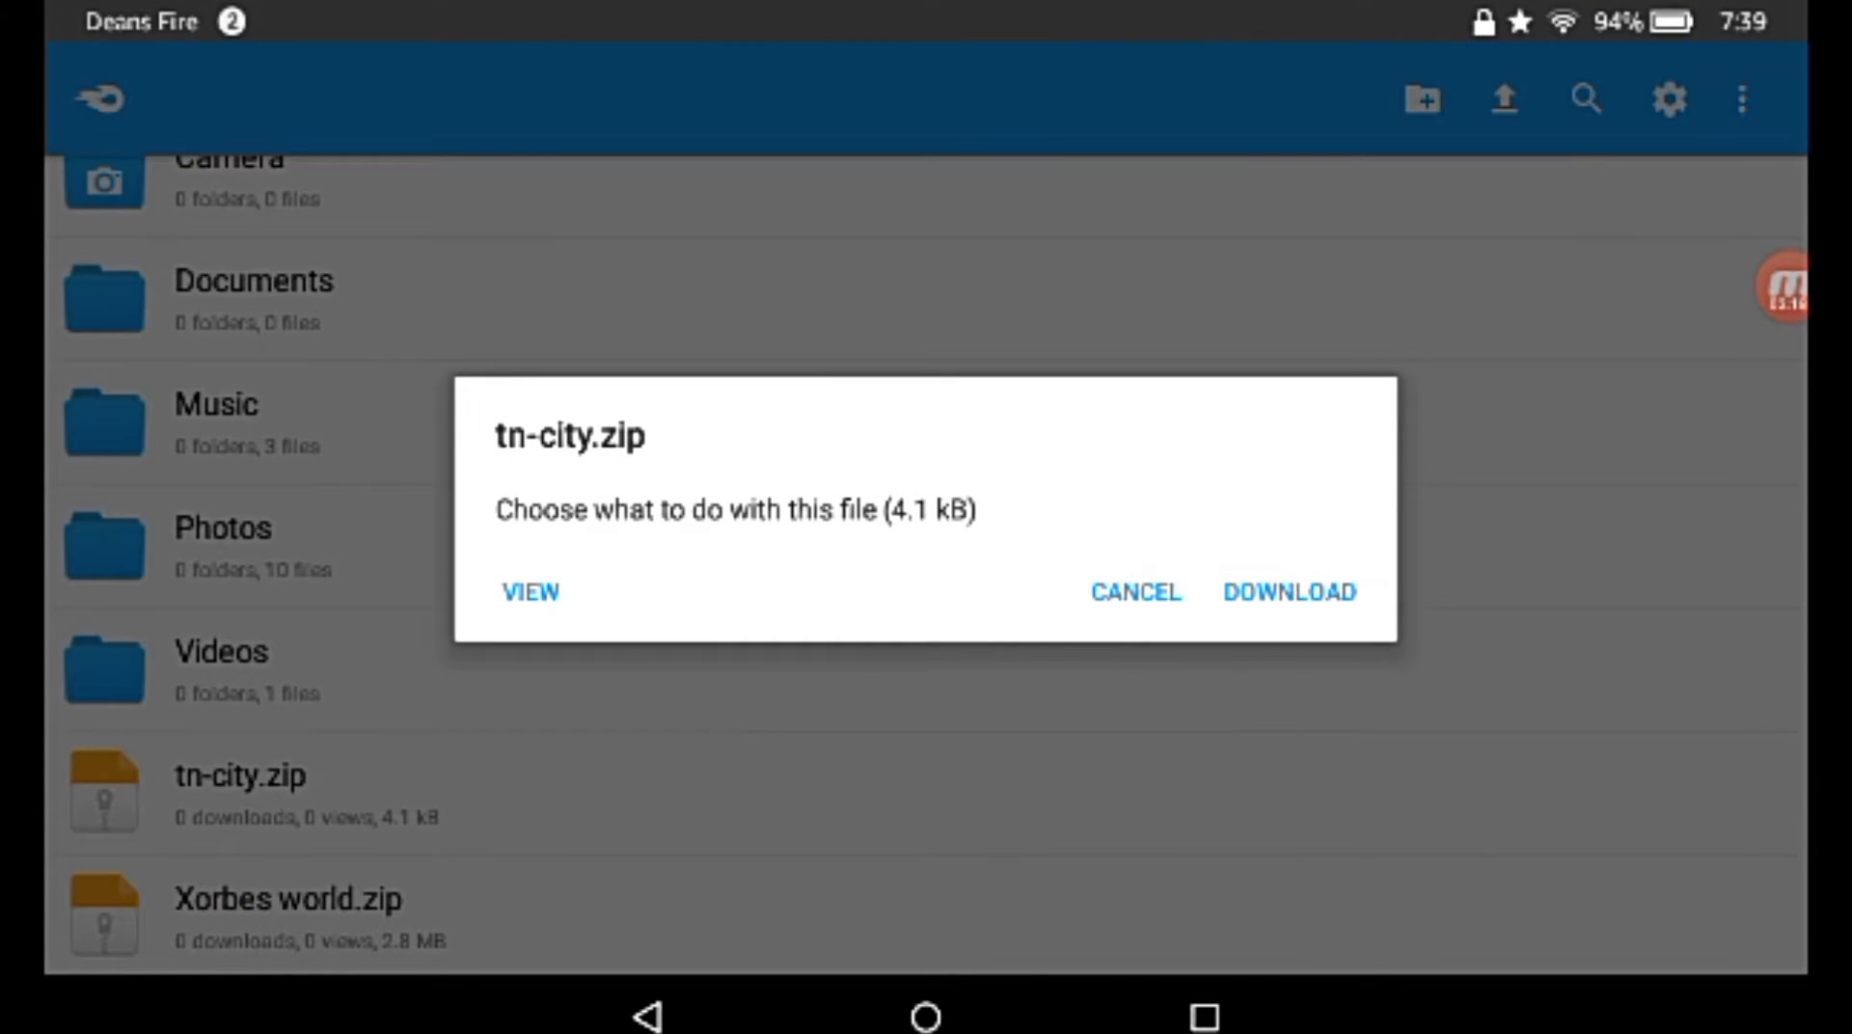
click(531, 592)
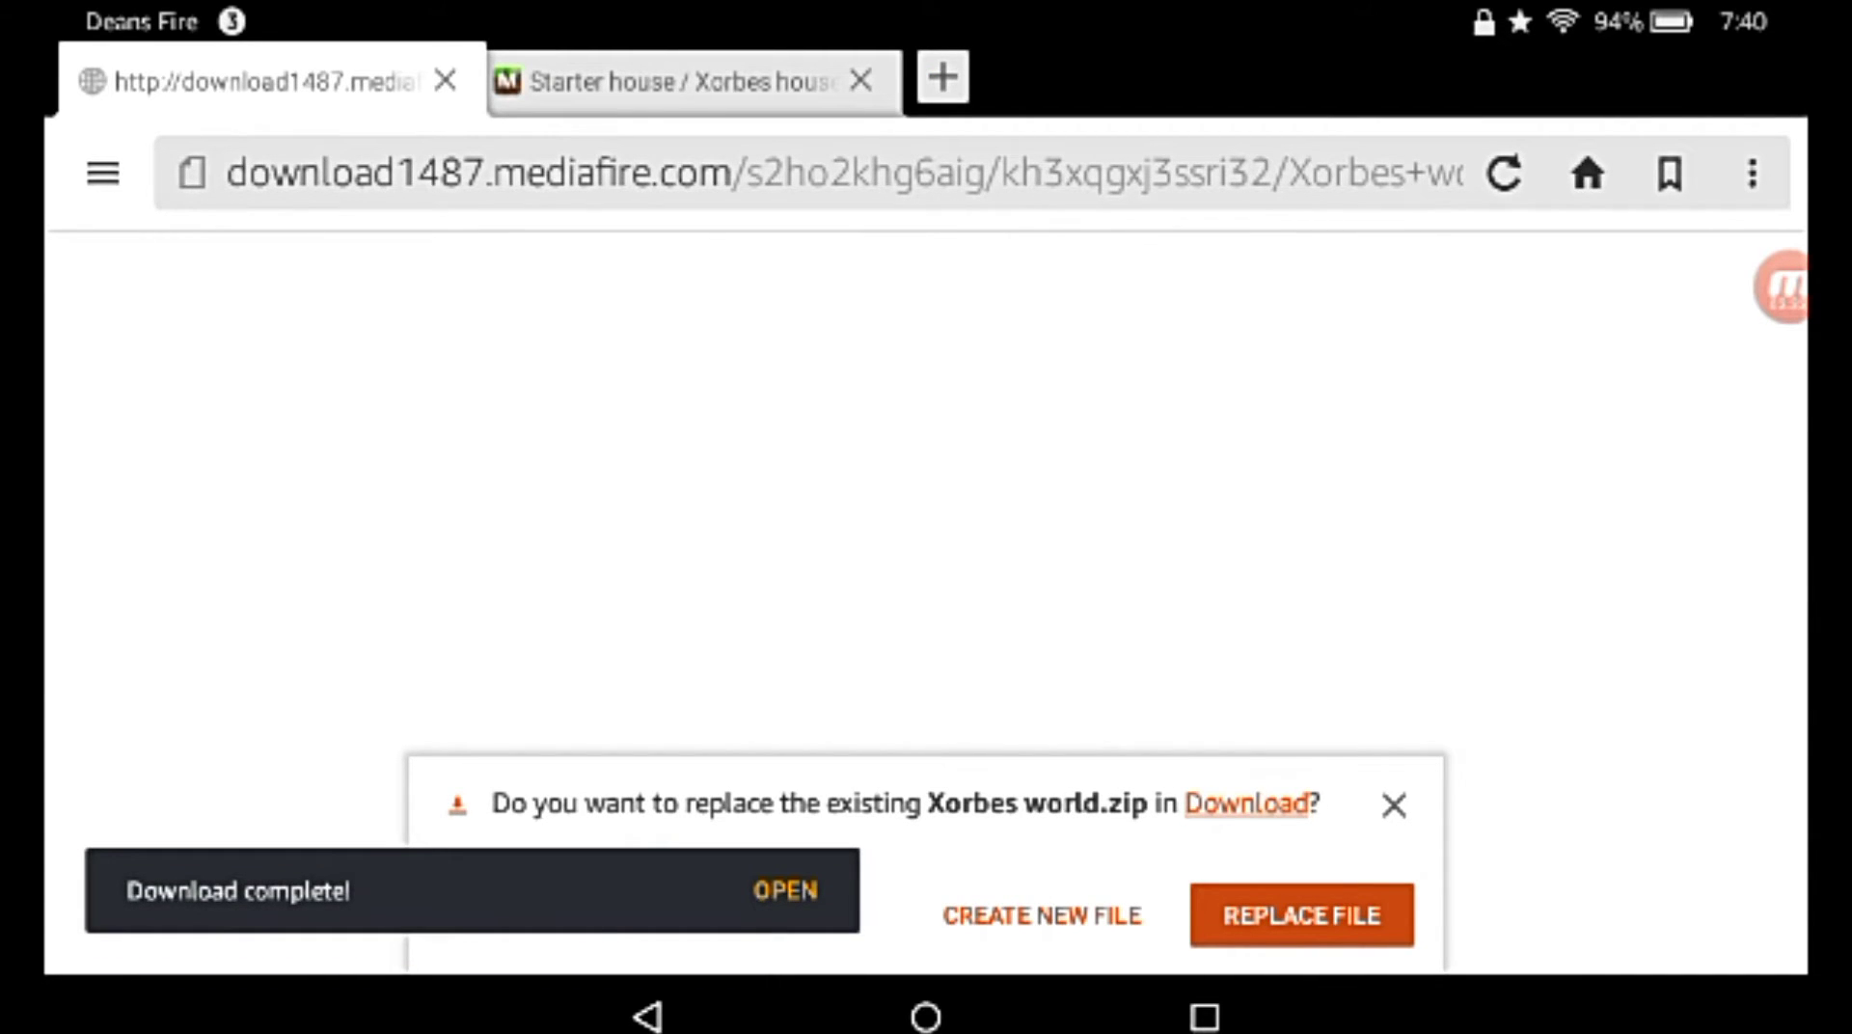
Select the MediaFire download URL, then switch to the 'Starter house / Xorbes house' tab
click(868, 173)
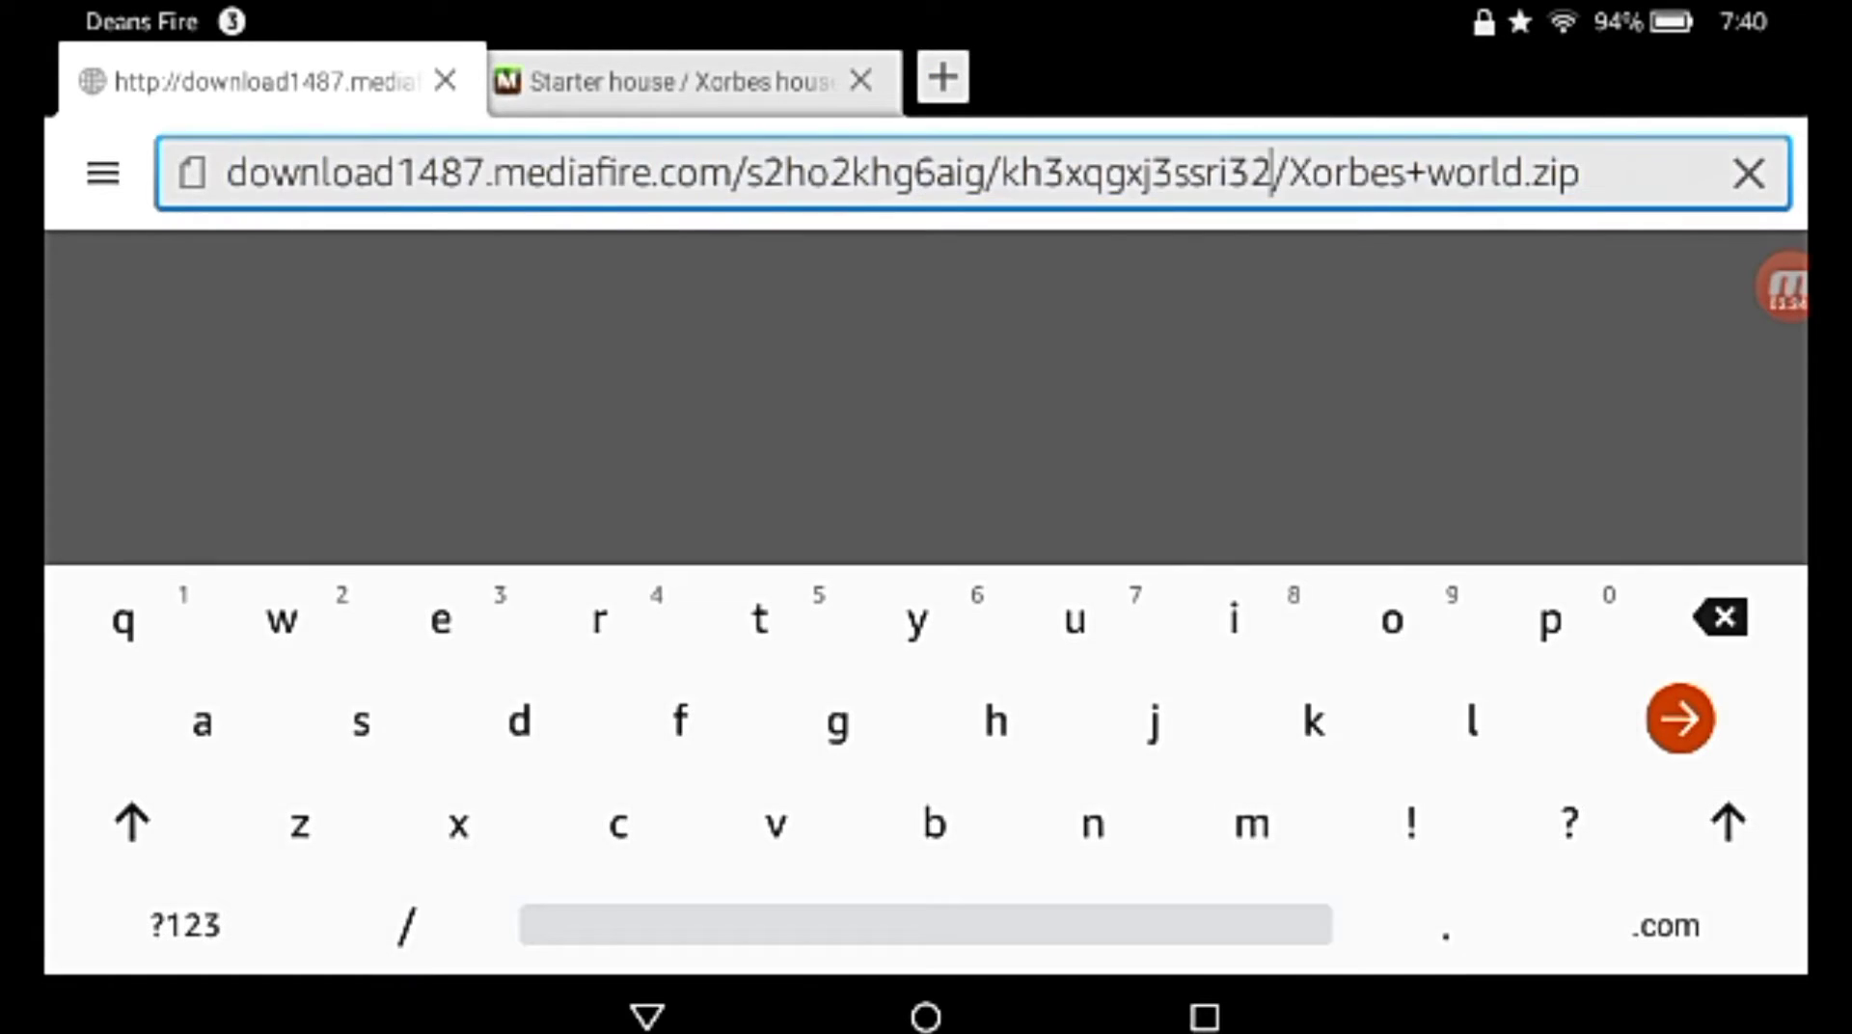
click(934, 173)
click(1639, 222)
click(675, 81)
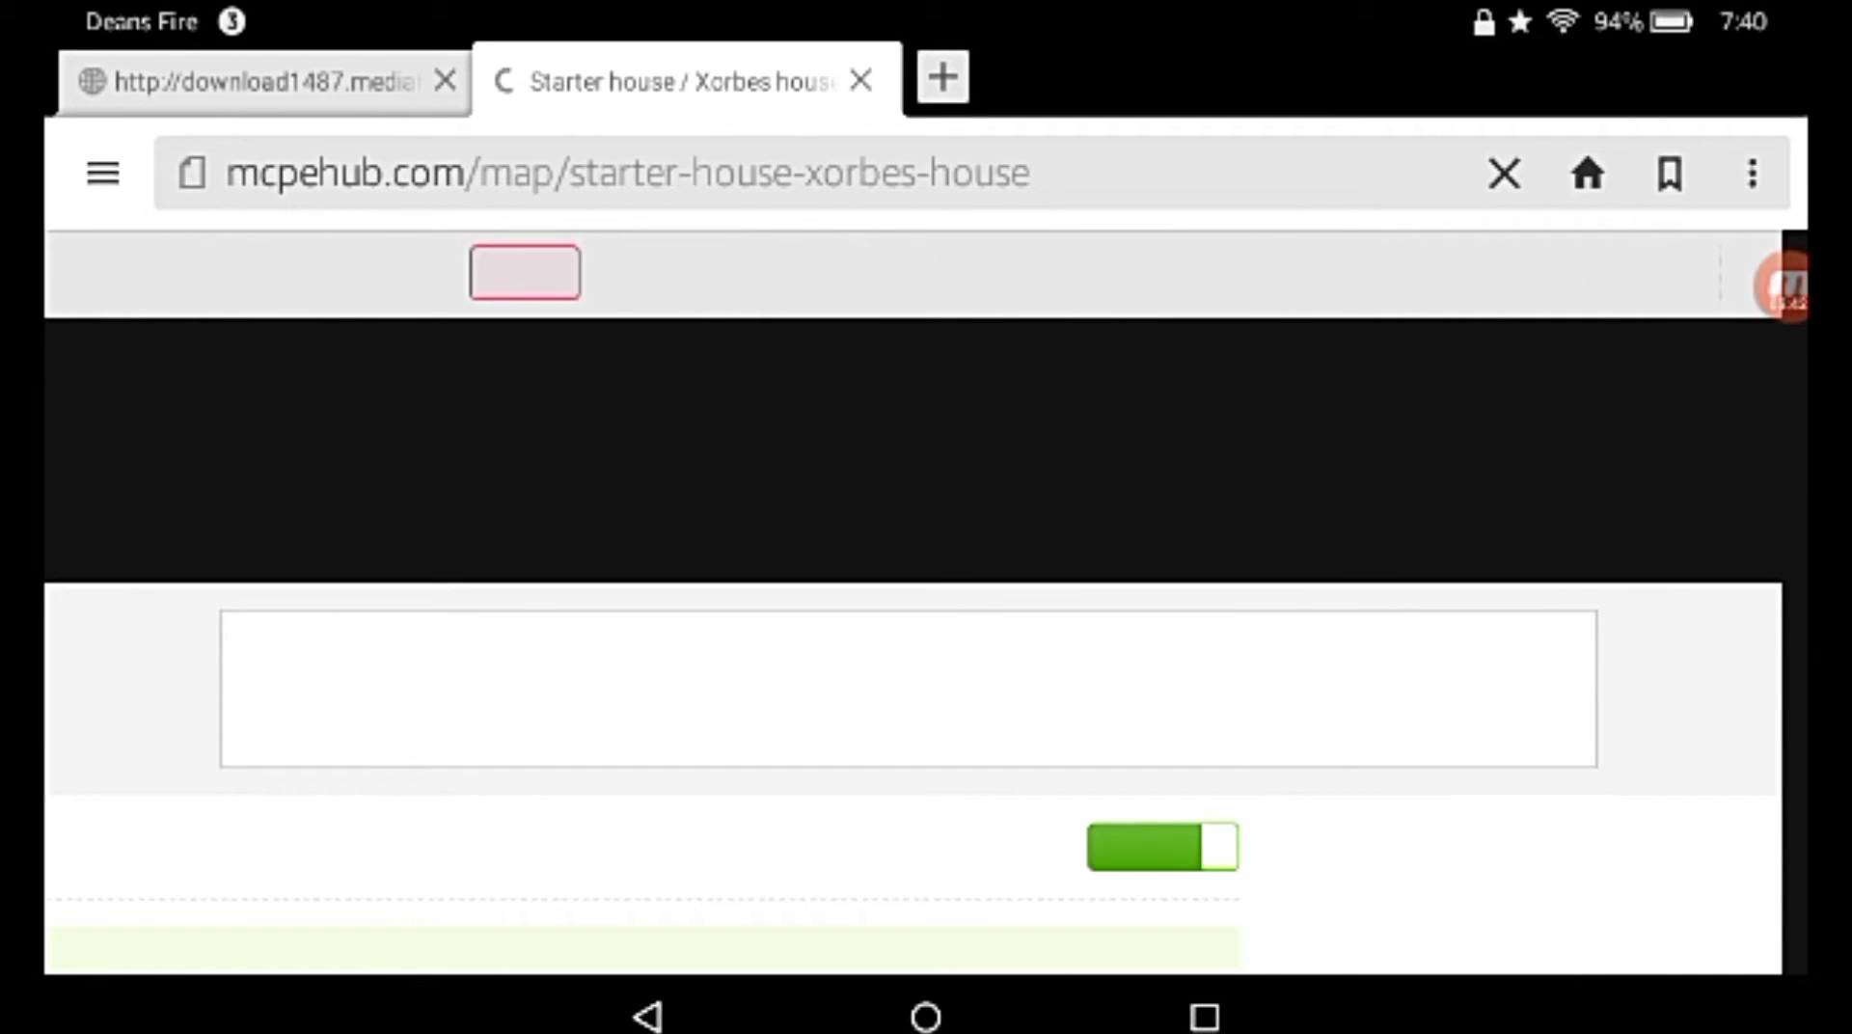
scroll(926, 506, down, 5)
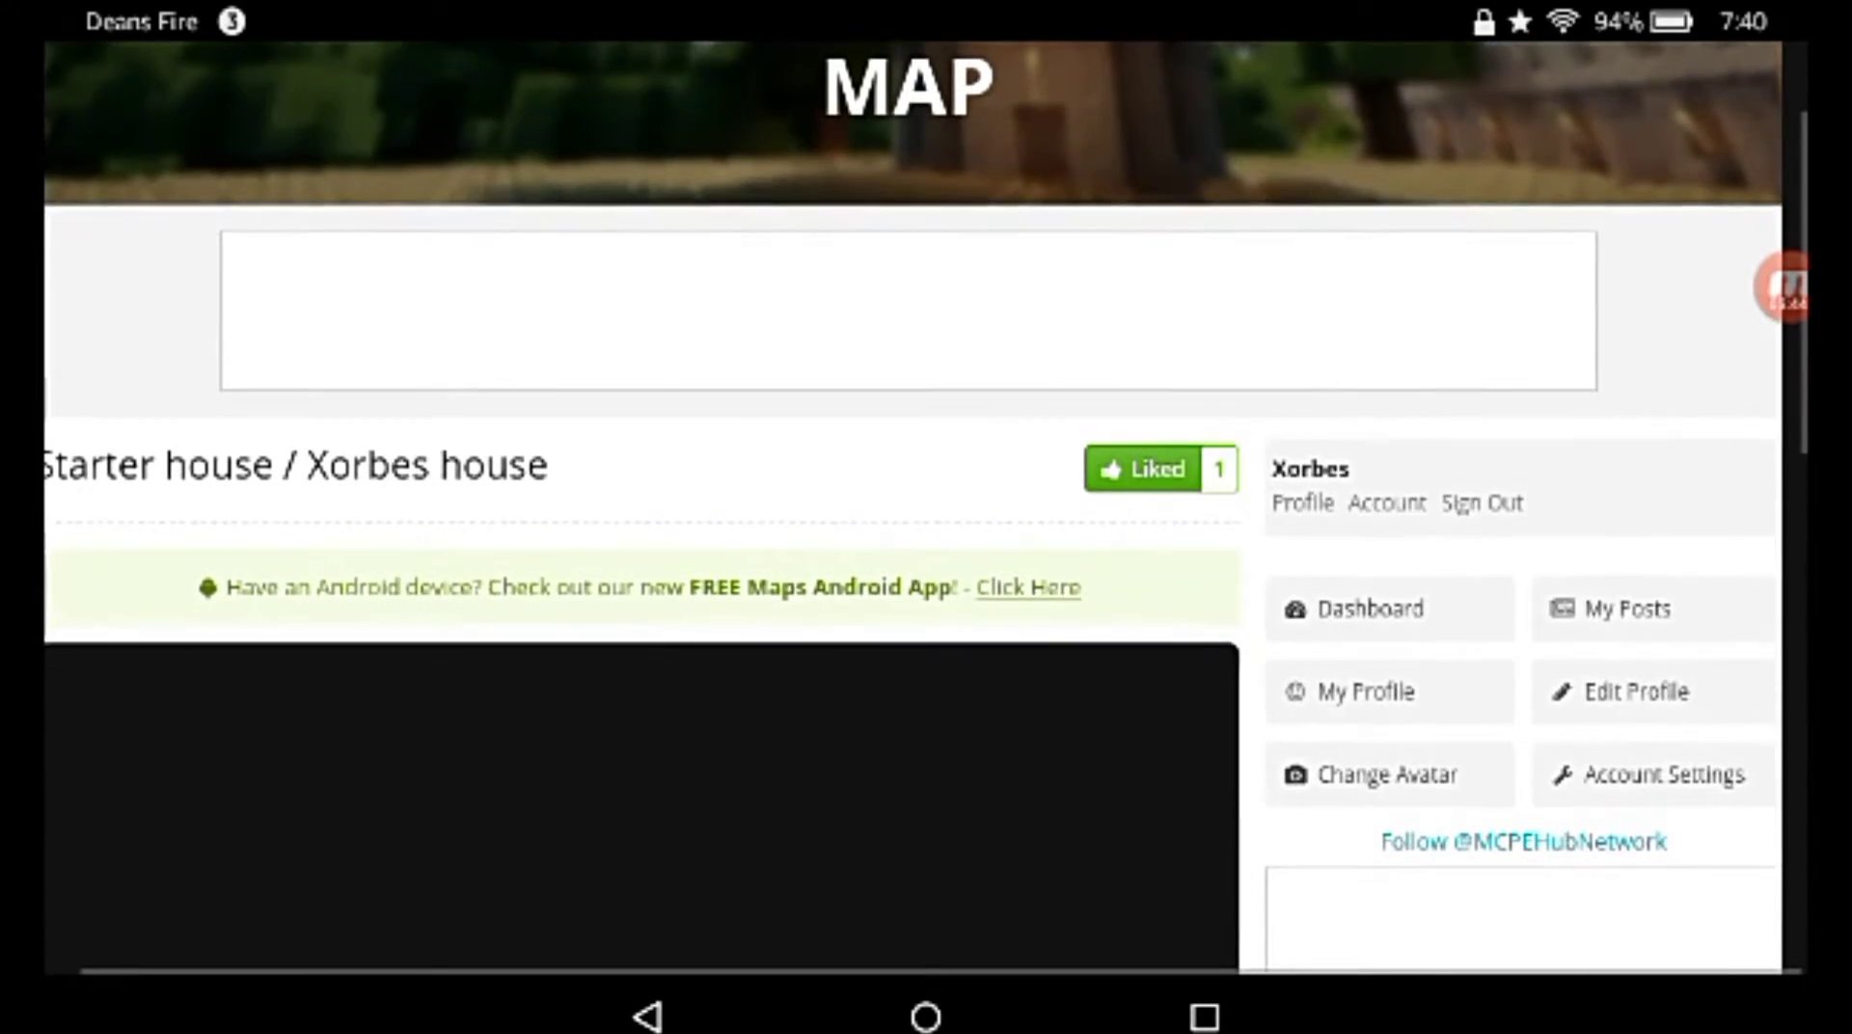
scroll(926, 506, down, 3)
scroll(675, 482, down, 2)
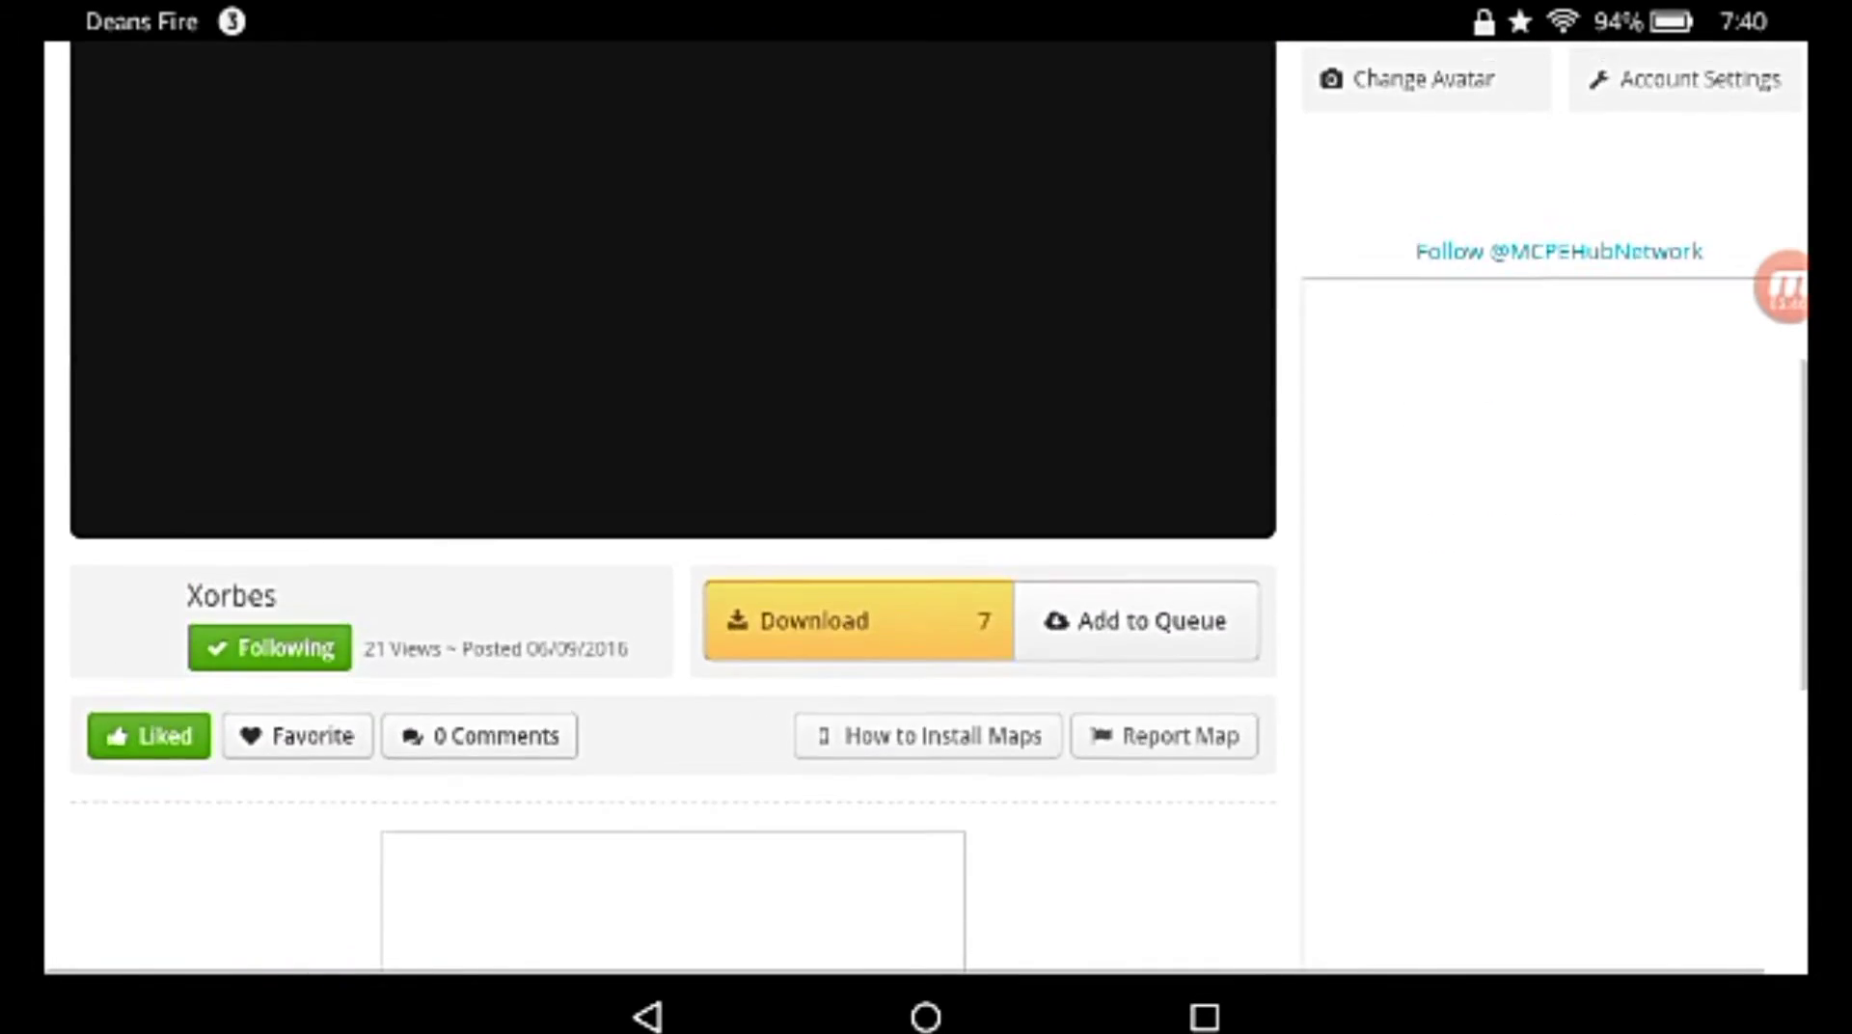
scroll(675, 482, up, 1)
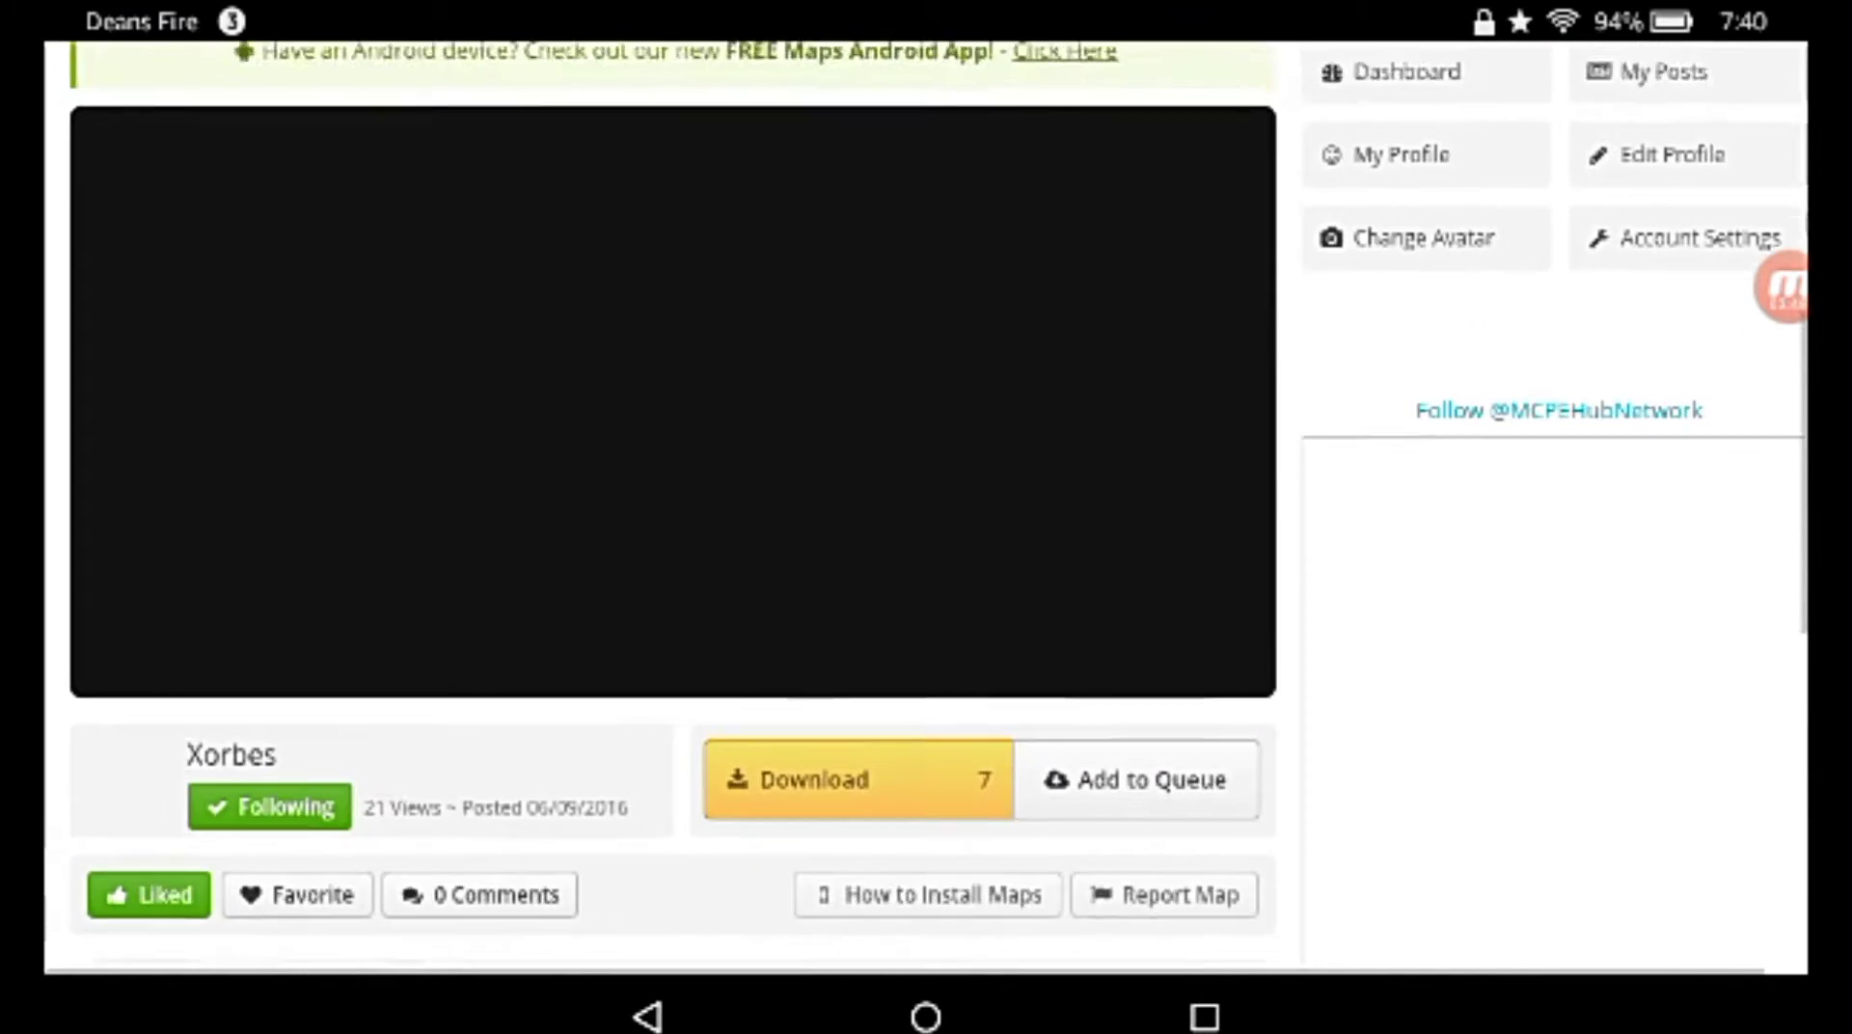
scroll(675, 482, down, 3)
scroll(675, 482, down, 1)
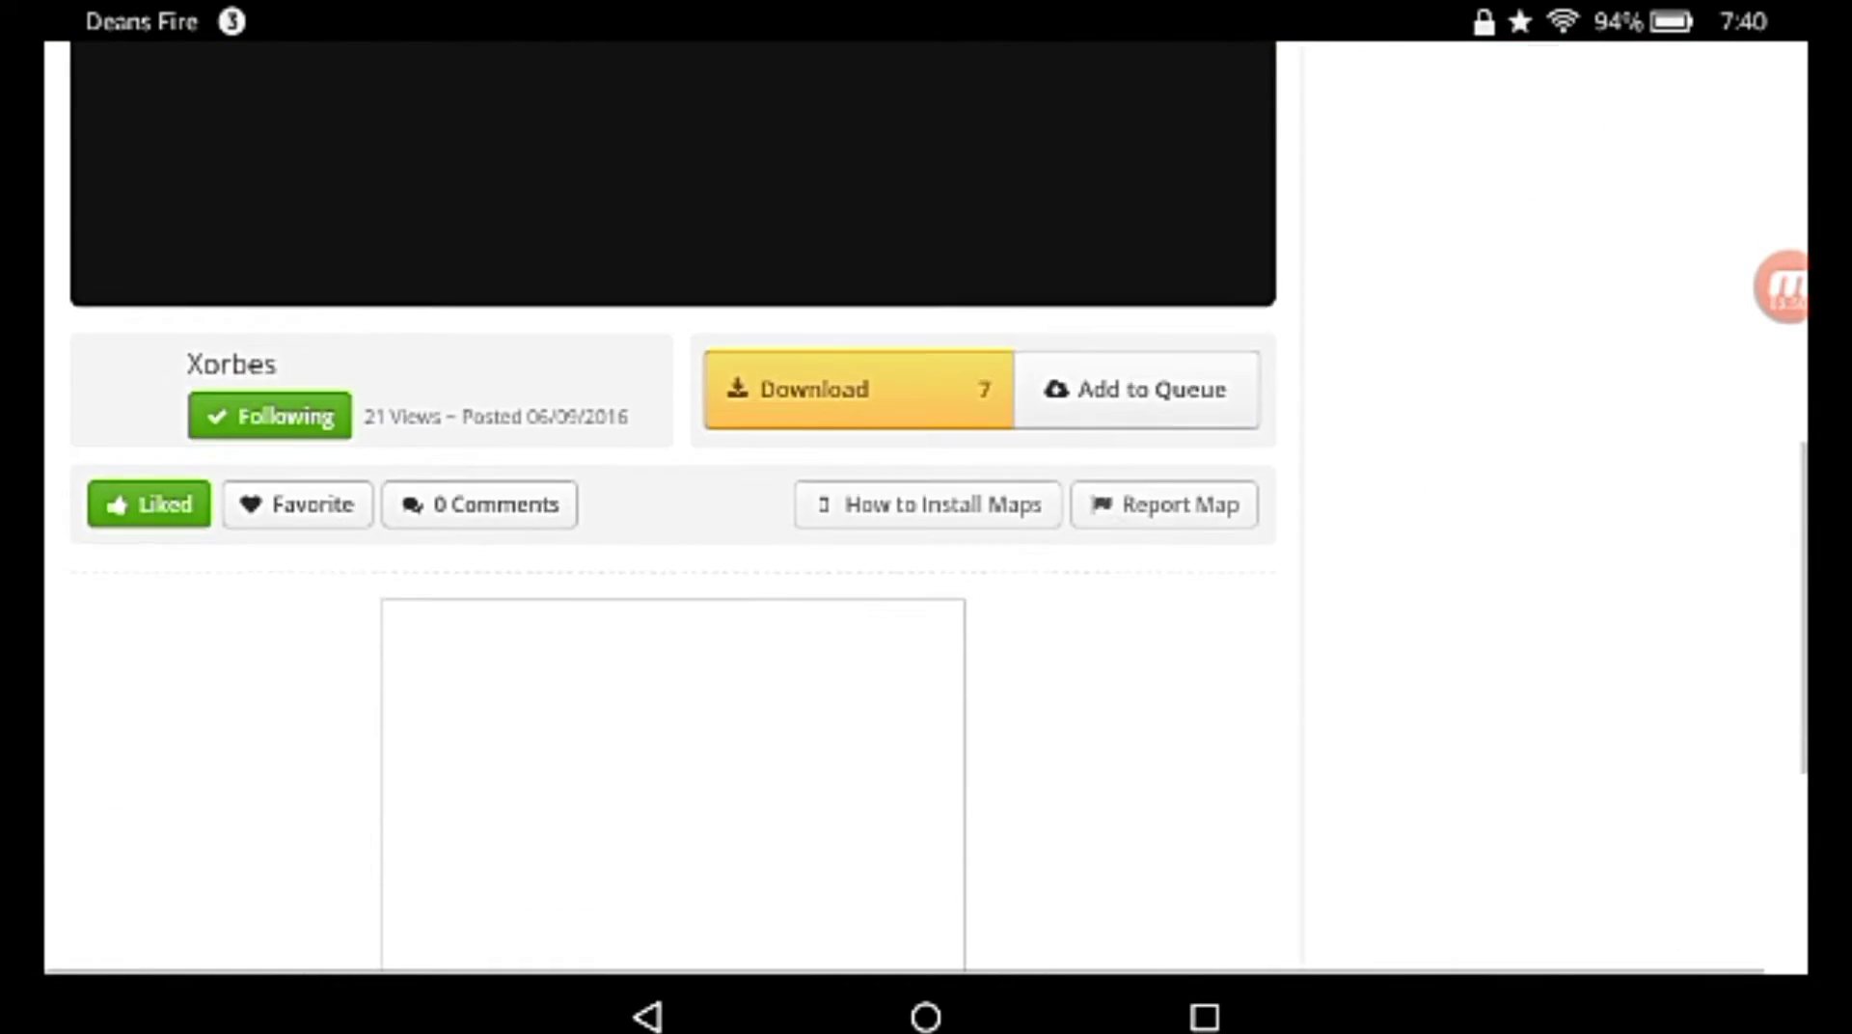
scroll(676, 482, up, 1)
scroll(675, 482, up, 3)
scroll(675, 483, up, 2)
scroll(675, 482, up, 5)
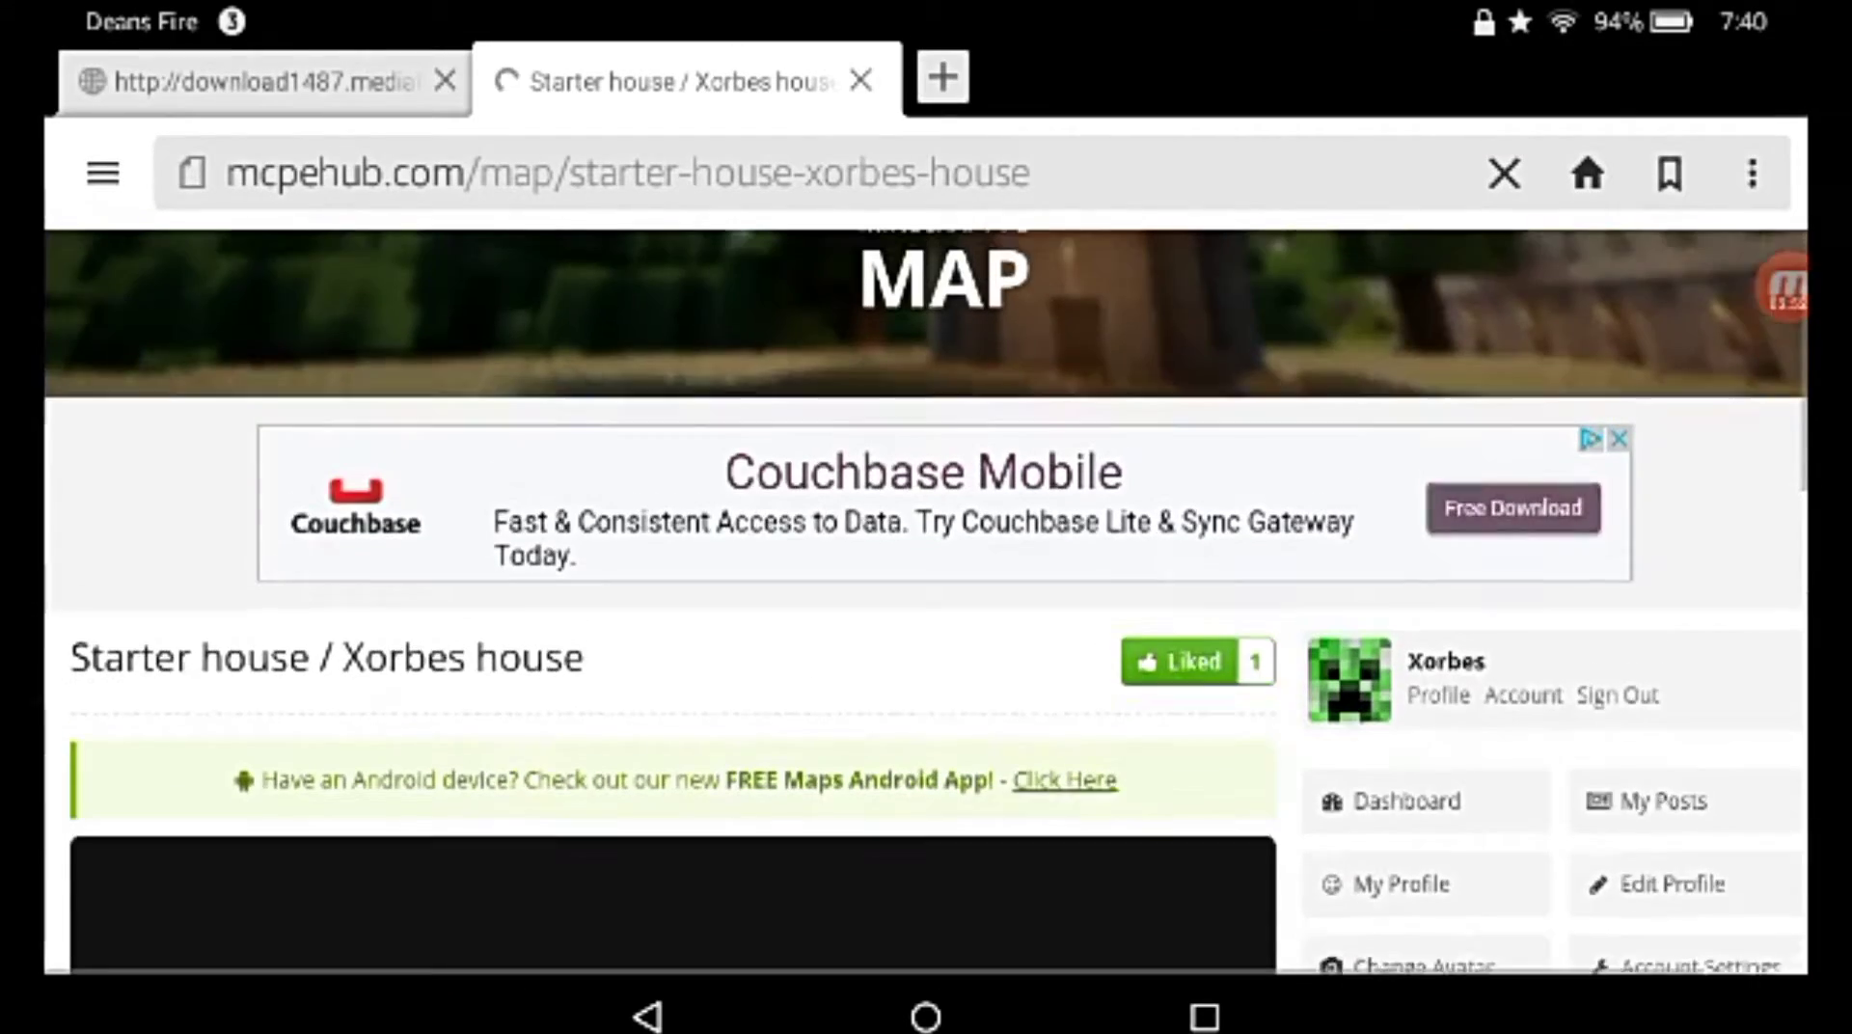
scroll(675, 482, down, 1)
scroll(675, 482, down, 2)
scroll(675, 482, down, 1)
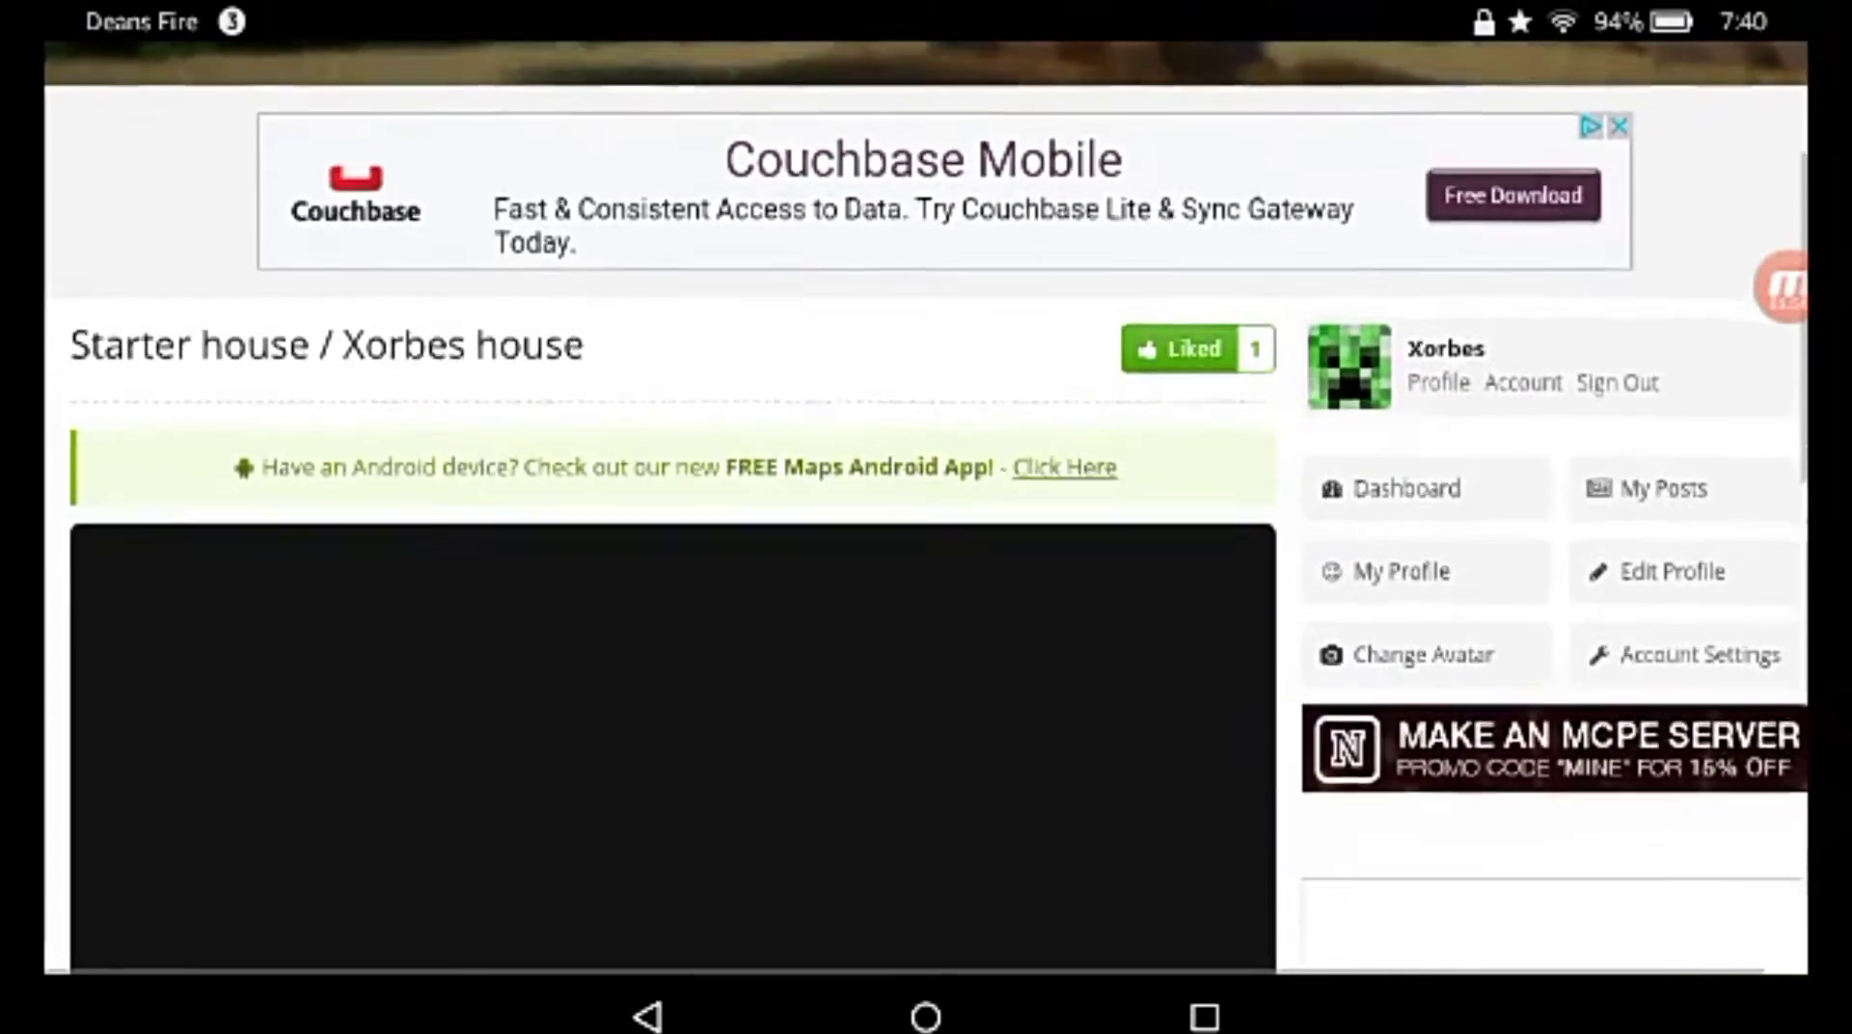
scroll(675, 483, down, 3)
scroll(675, 483, down, 2)
scroll(675, 483, up, 2)
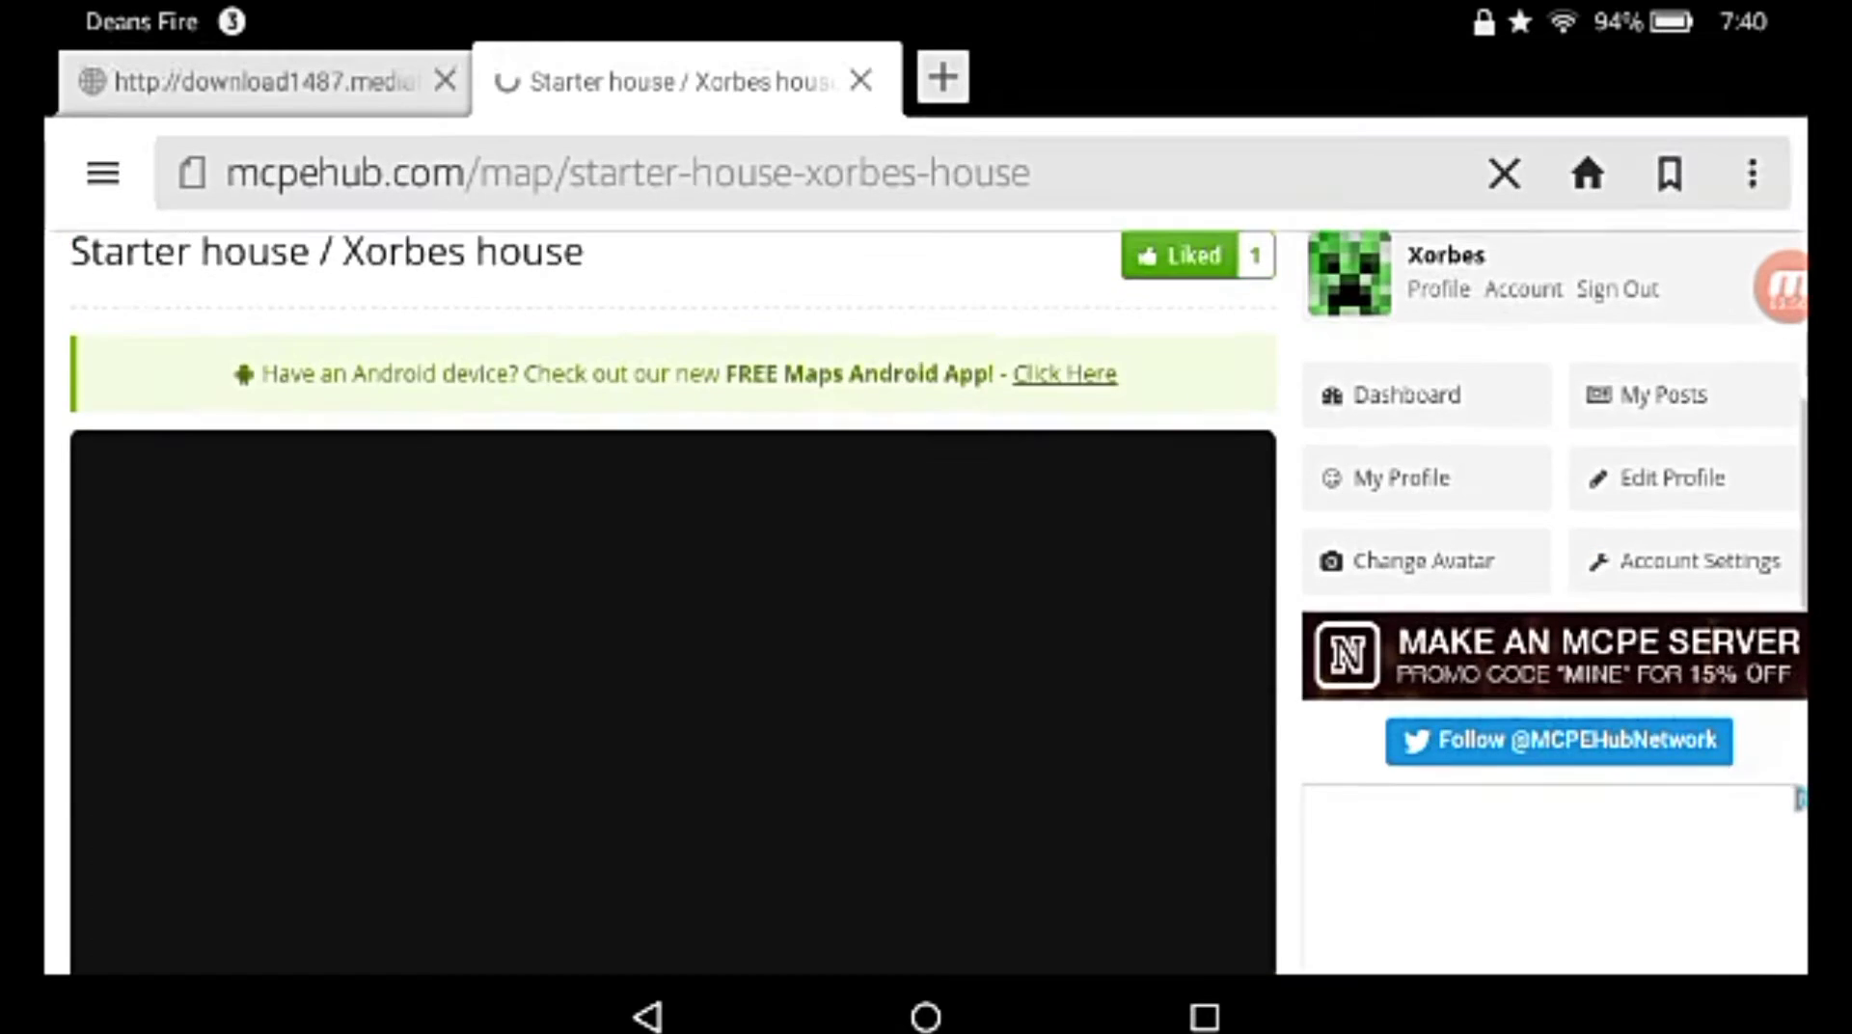
scroll(675, 482, up, 4)
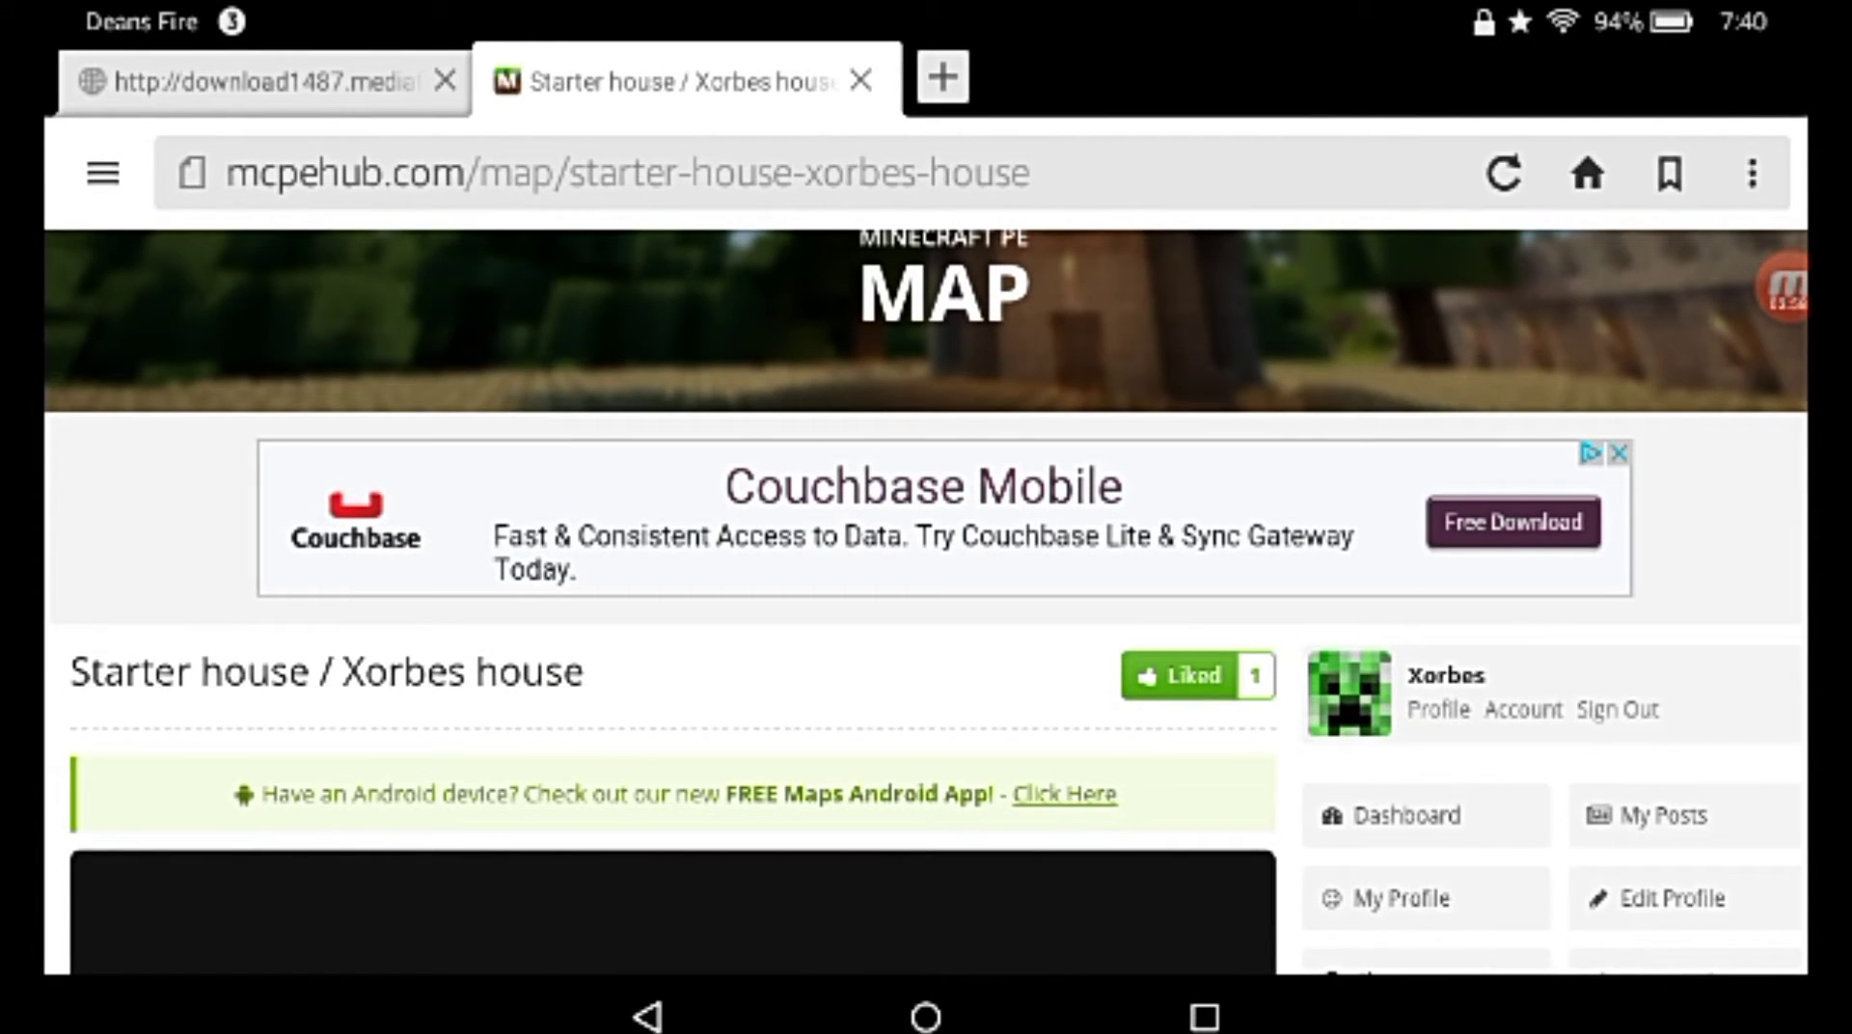
From the Dashboard, complete the map form with the MediaFire link and submit 'Tiny city fun'
click(1425, 815)
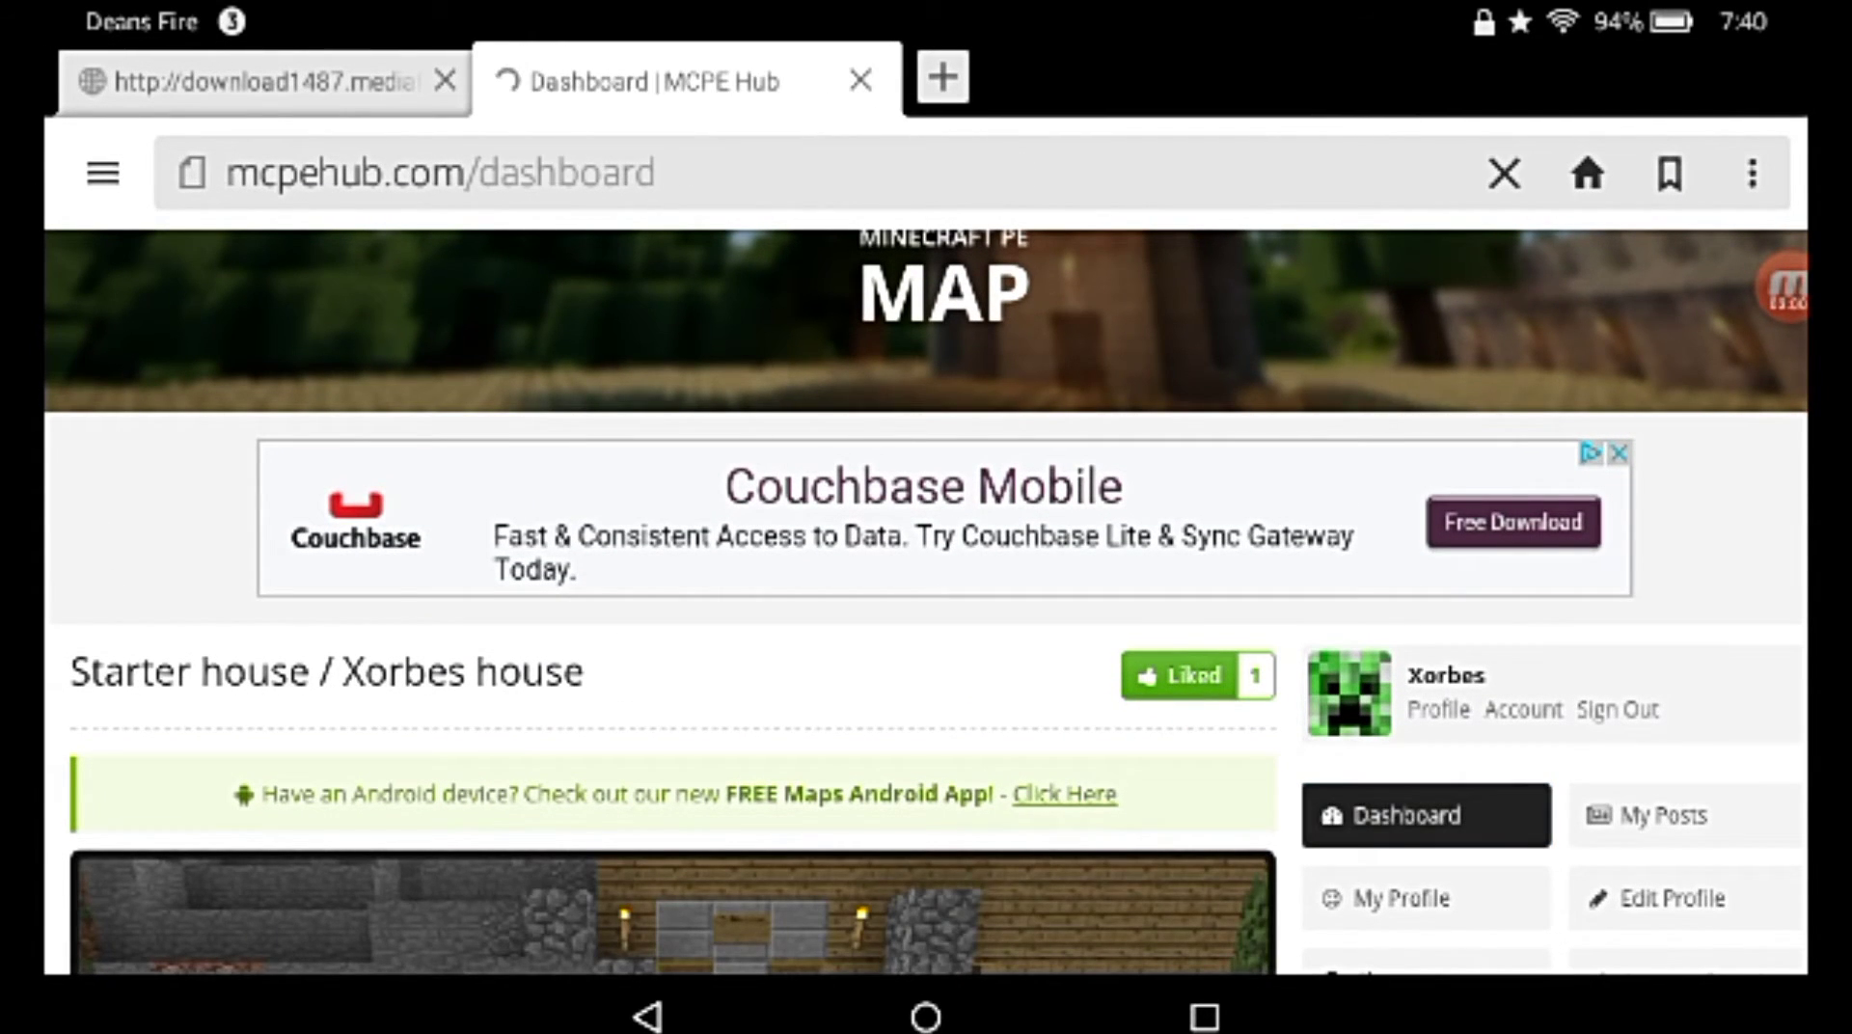
scroll(925, 598, down, 5)
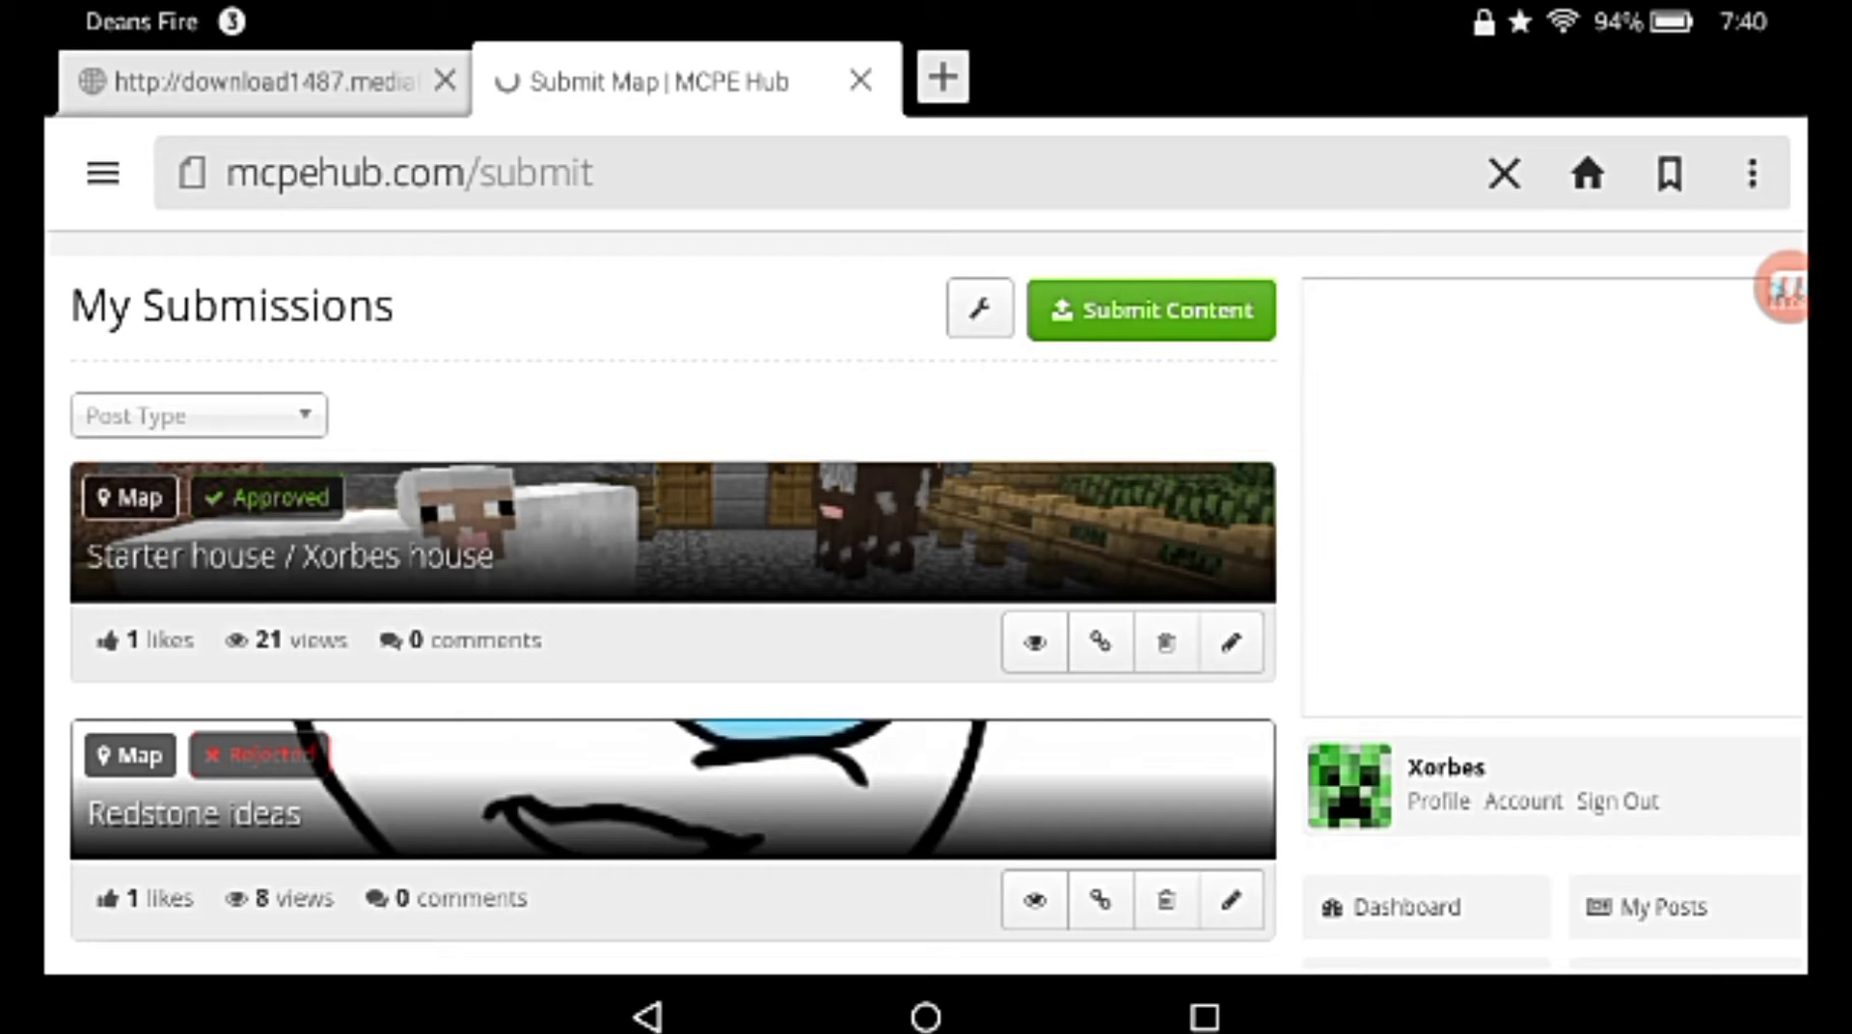
scroll(675, 597, down, 6)
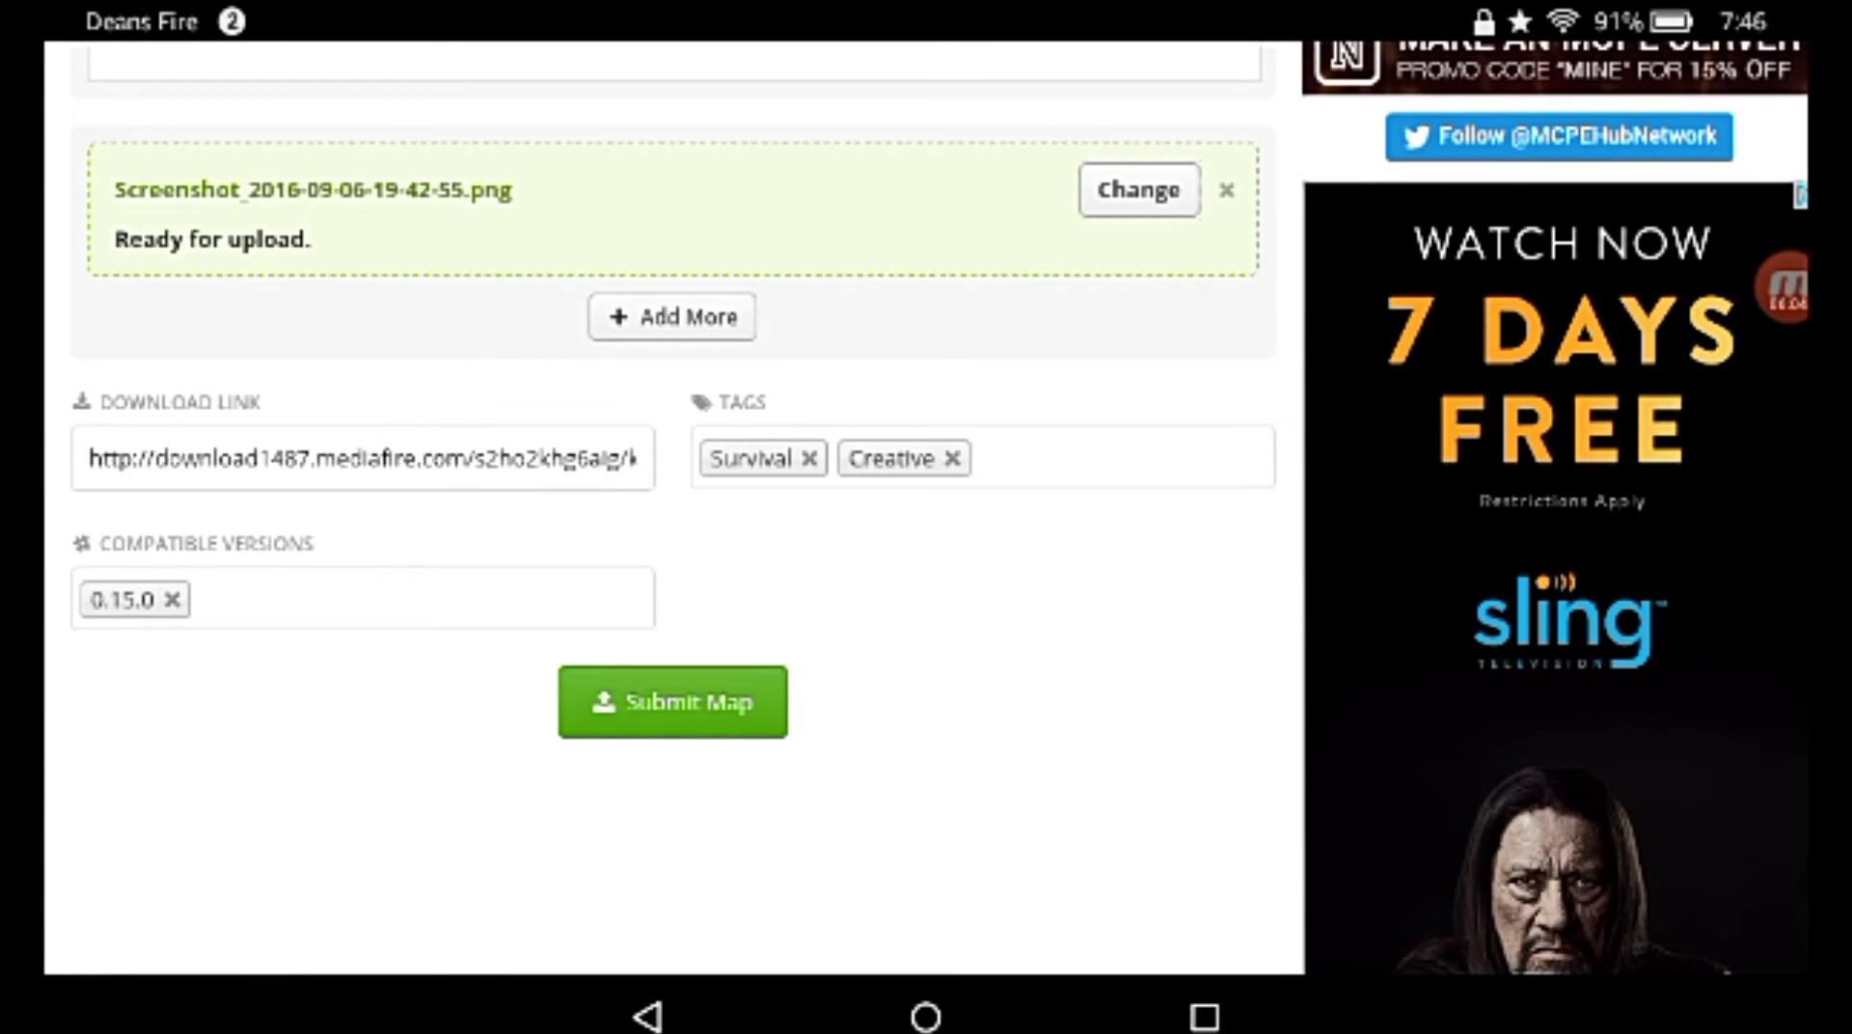
click(672, 701)
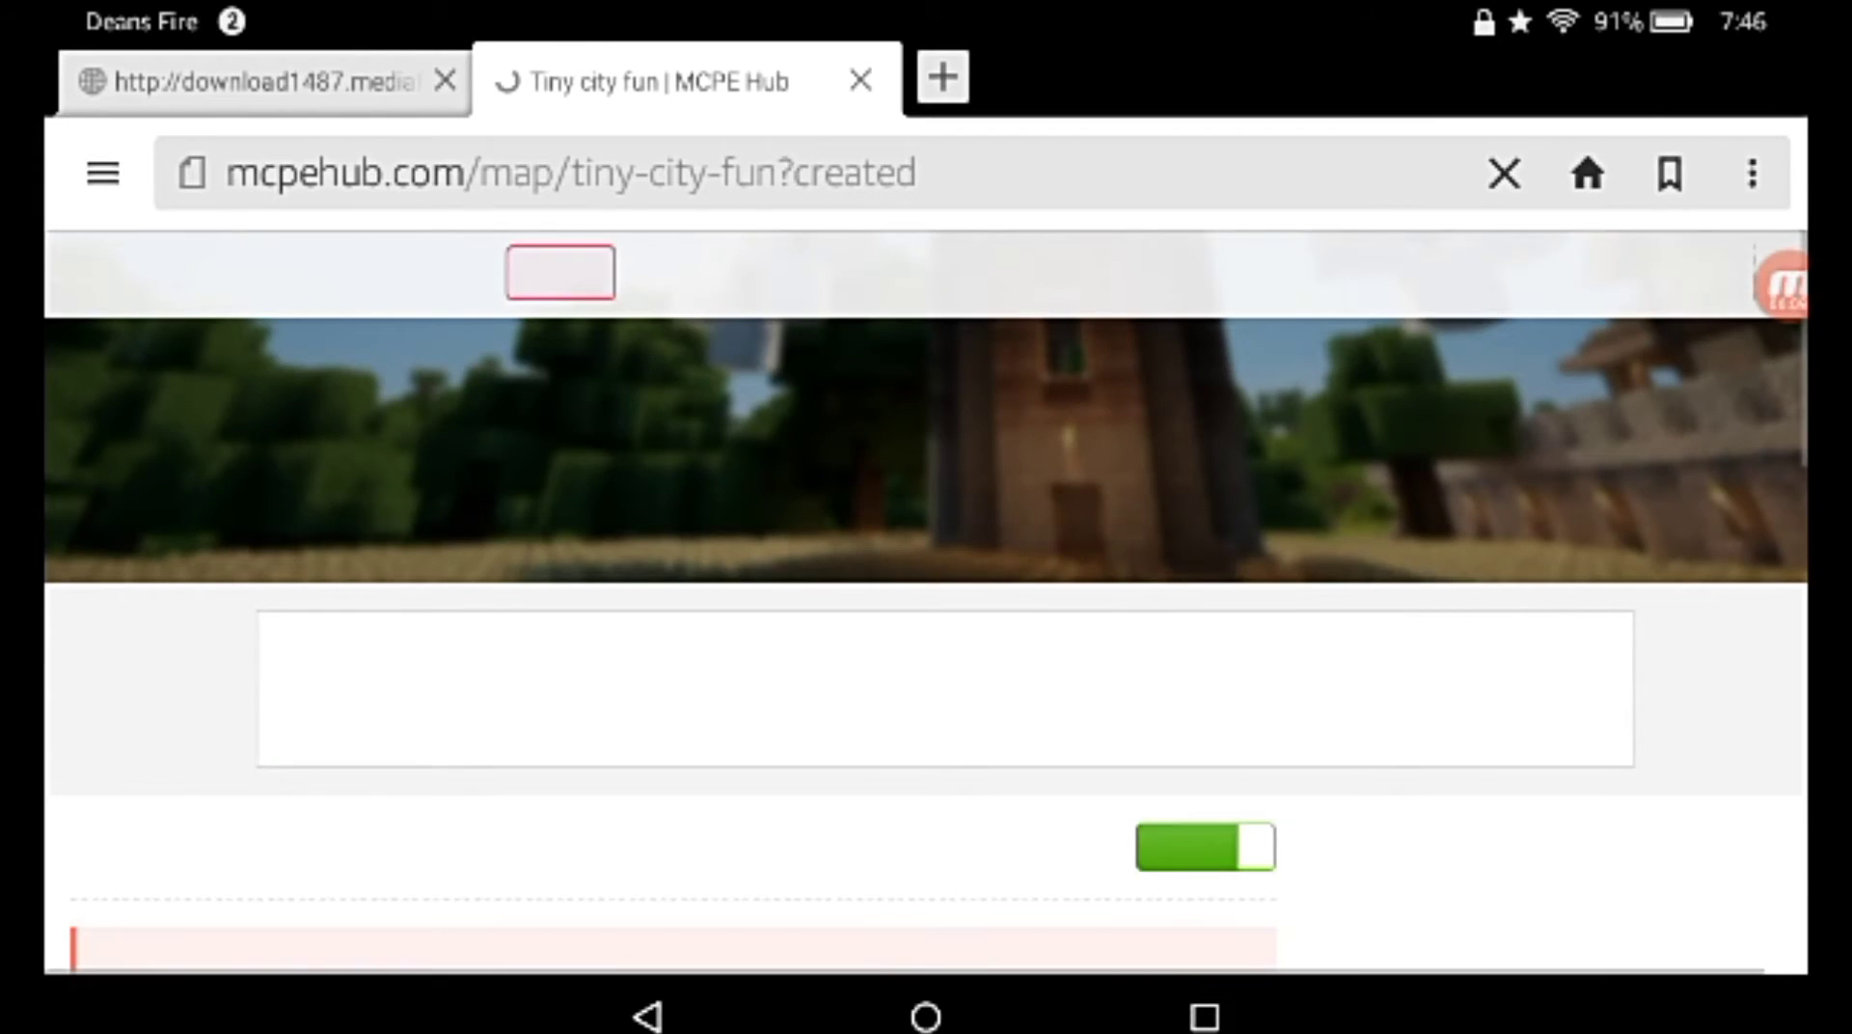
Scroll through the 'Tiny city fun' page to confirm it shows 'Not Approved Yet'
scroll(660, 598, down, 5)
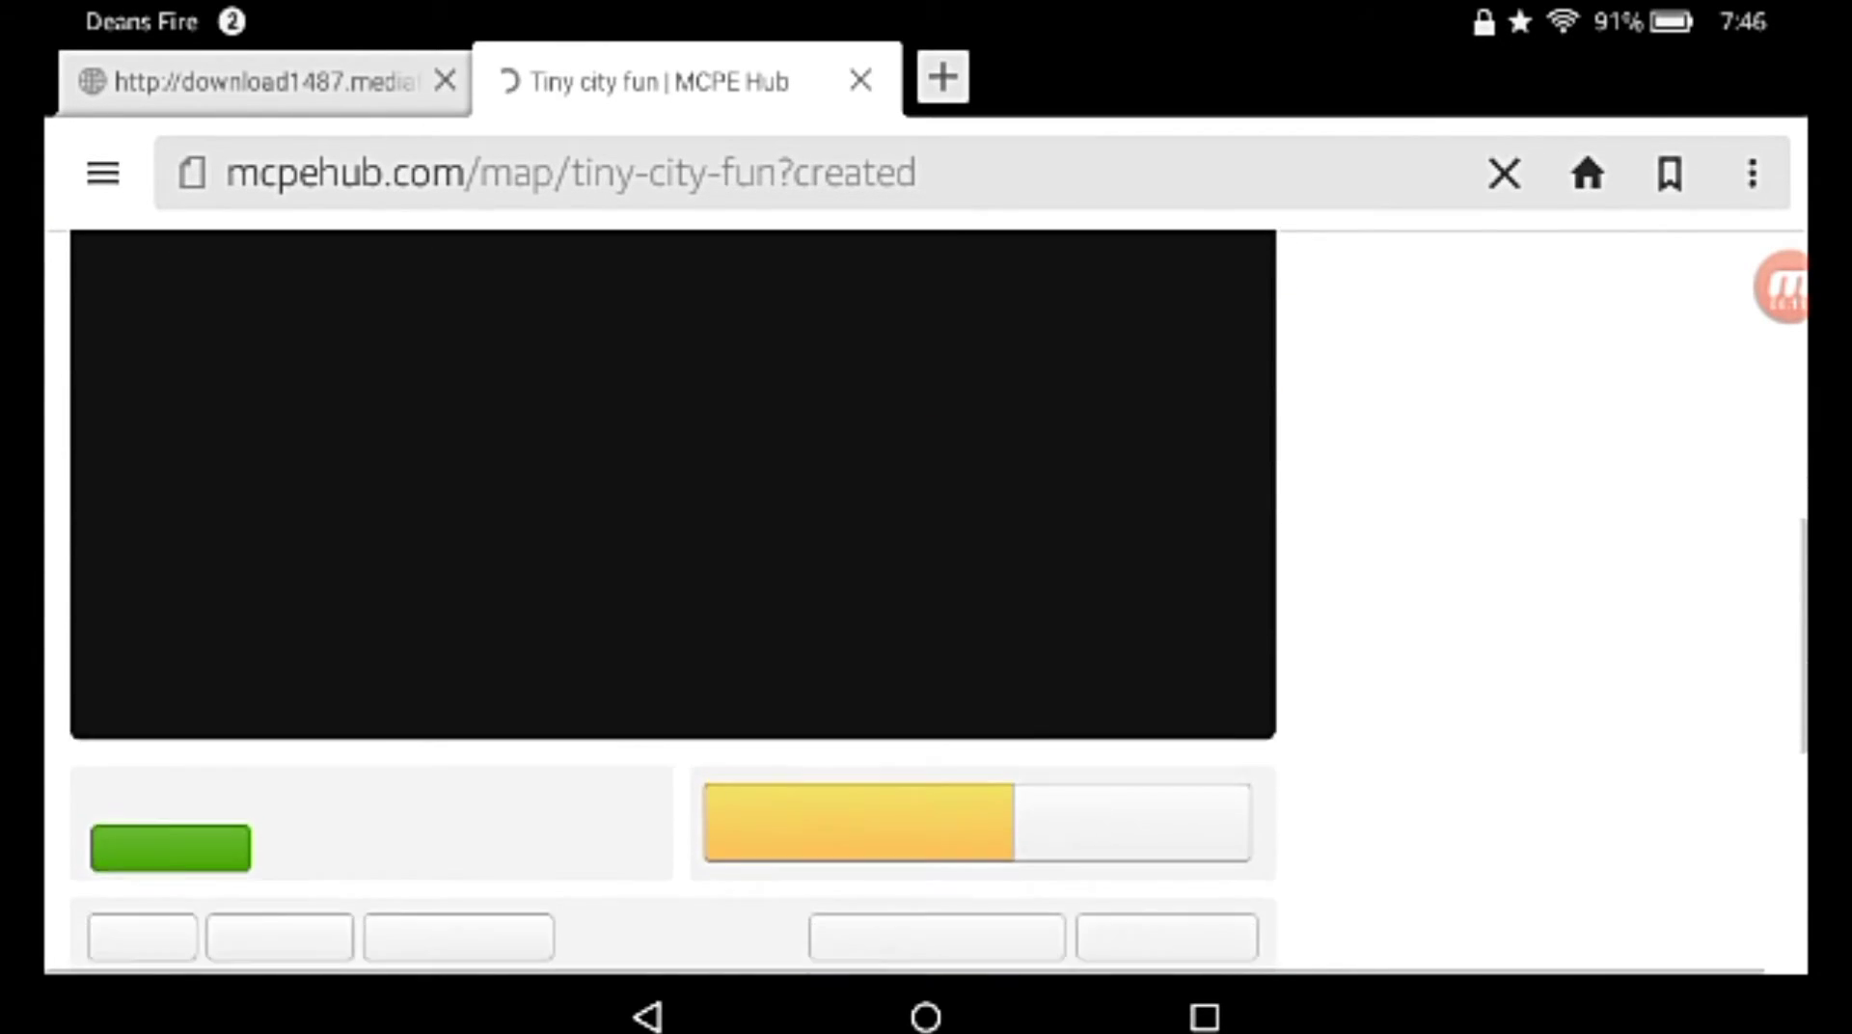
scroll(661, 598, up, 5)
scroll(661, 598, left, 1)
scroll(661, 598, down, 5)
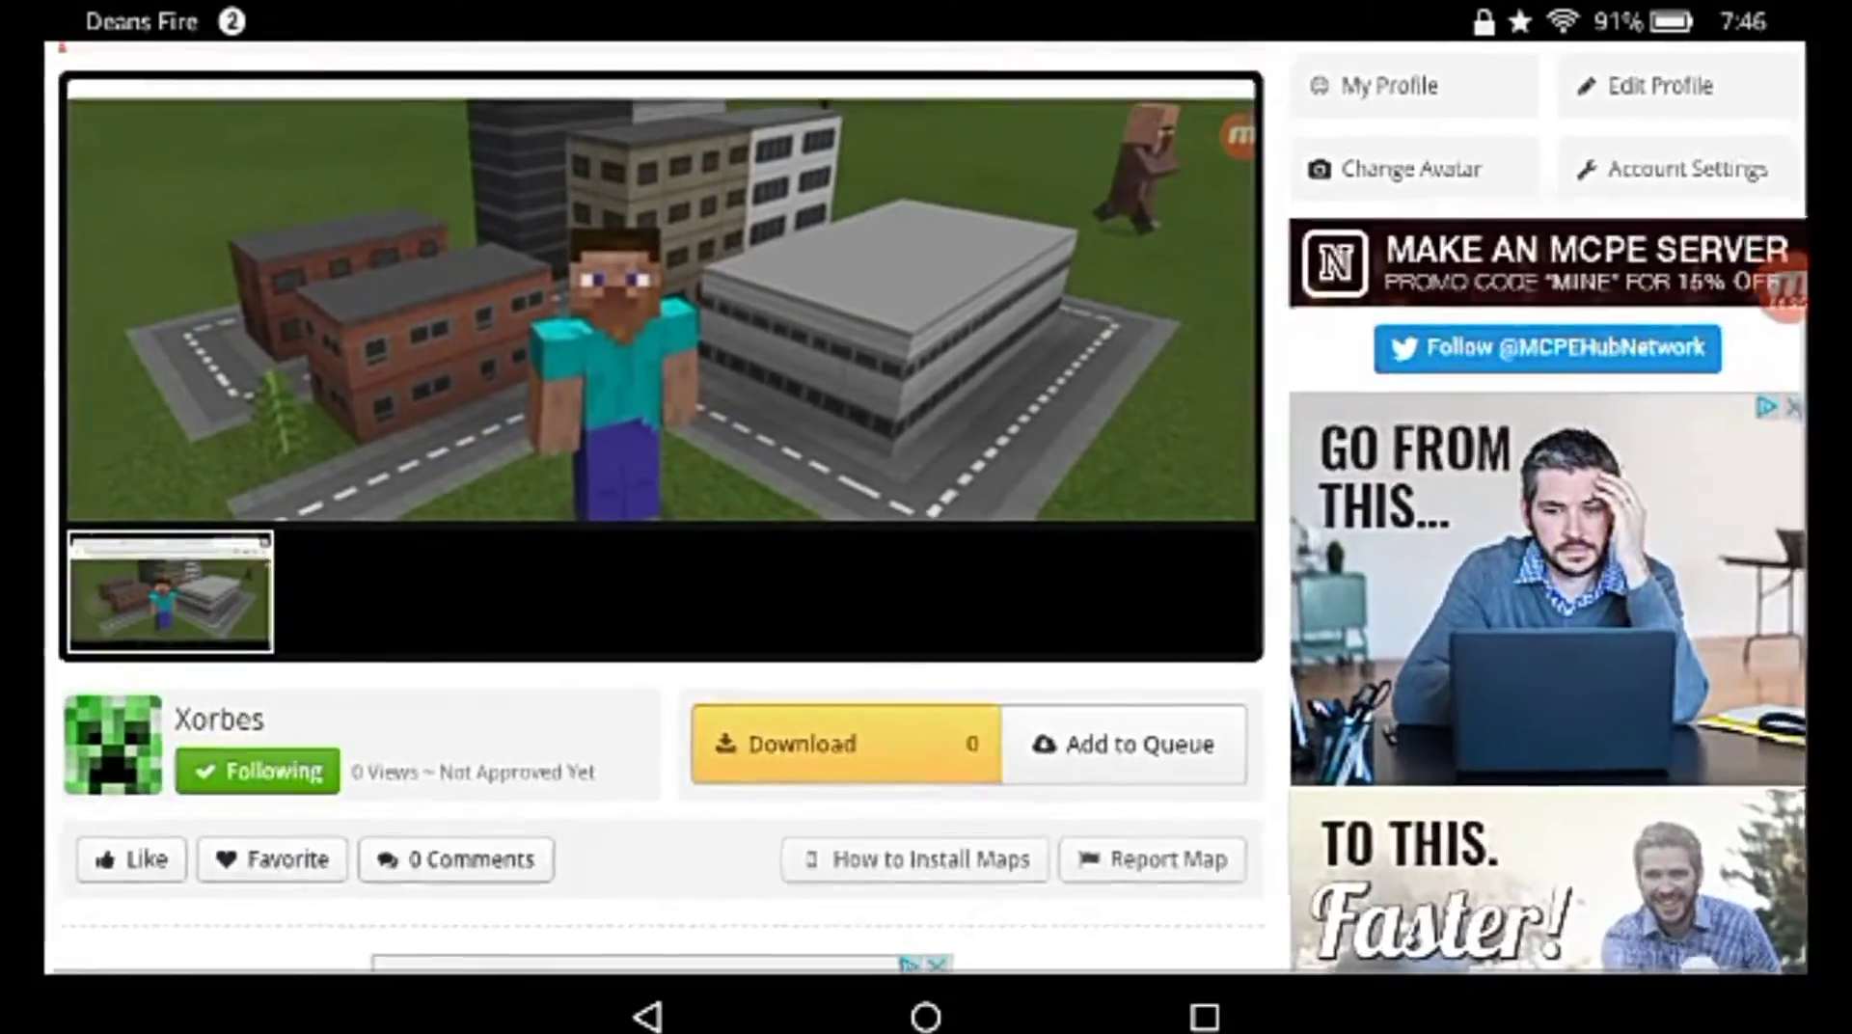
scroll(926, 482, up, 3)
scroll(641, 578, up, 2)
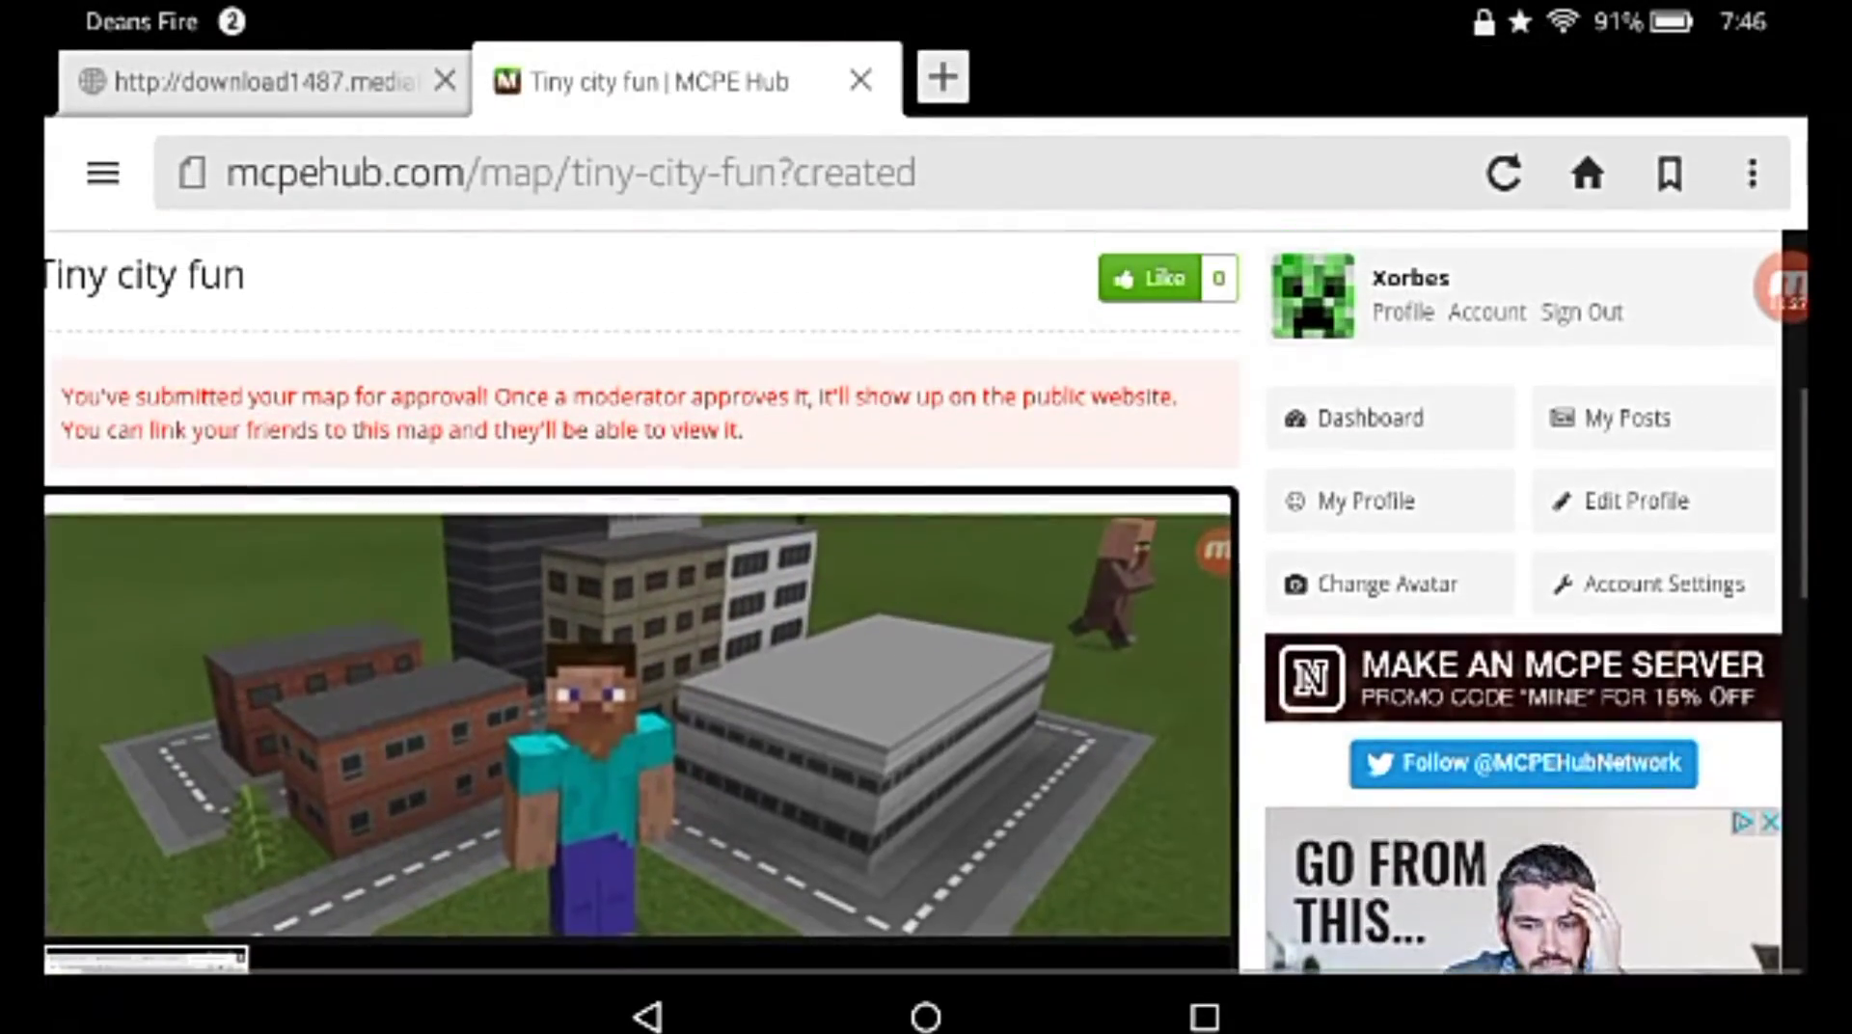
scroll(641, 579, down, 5)
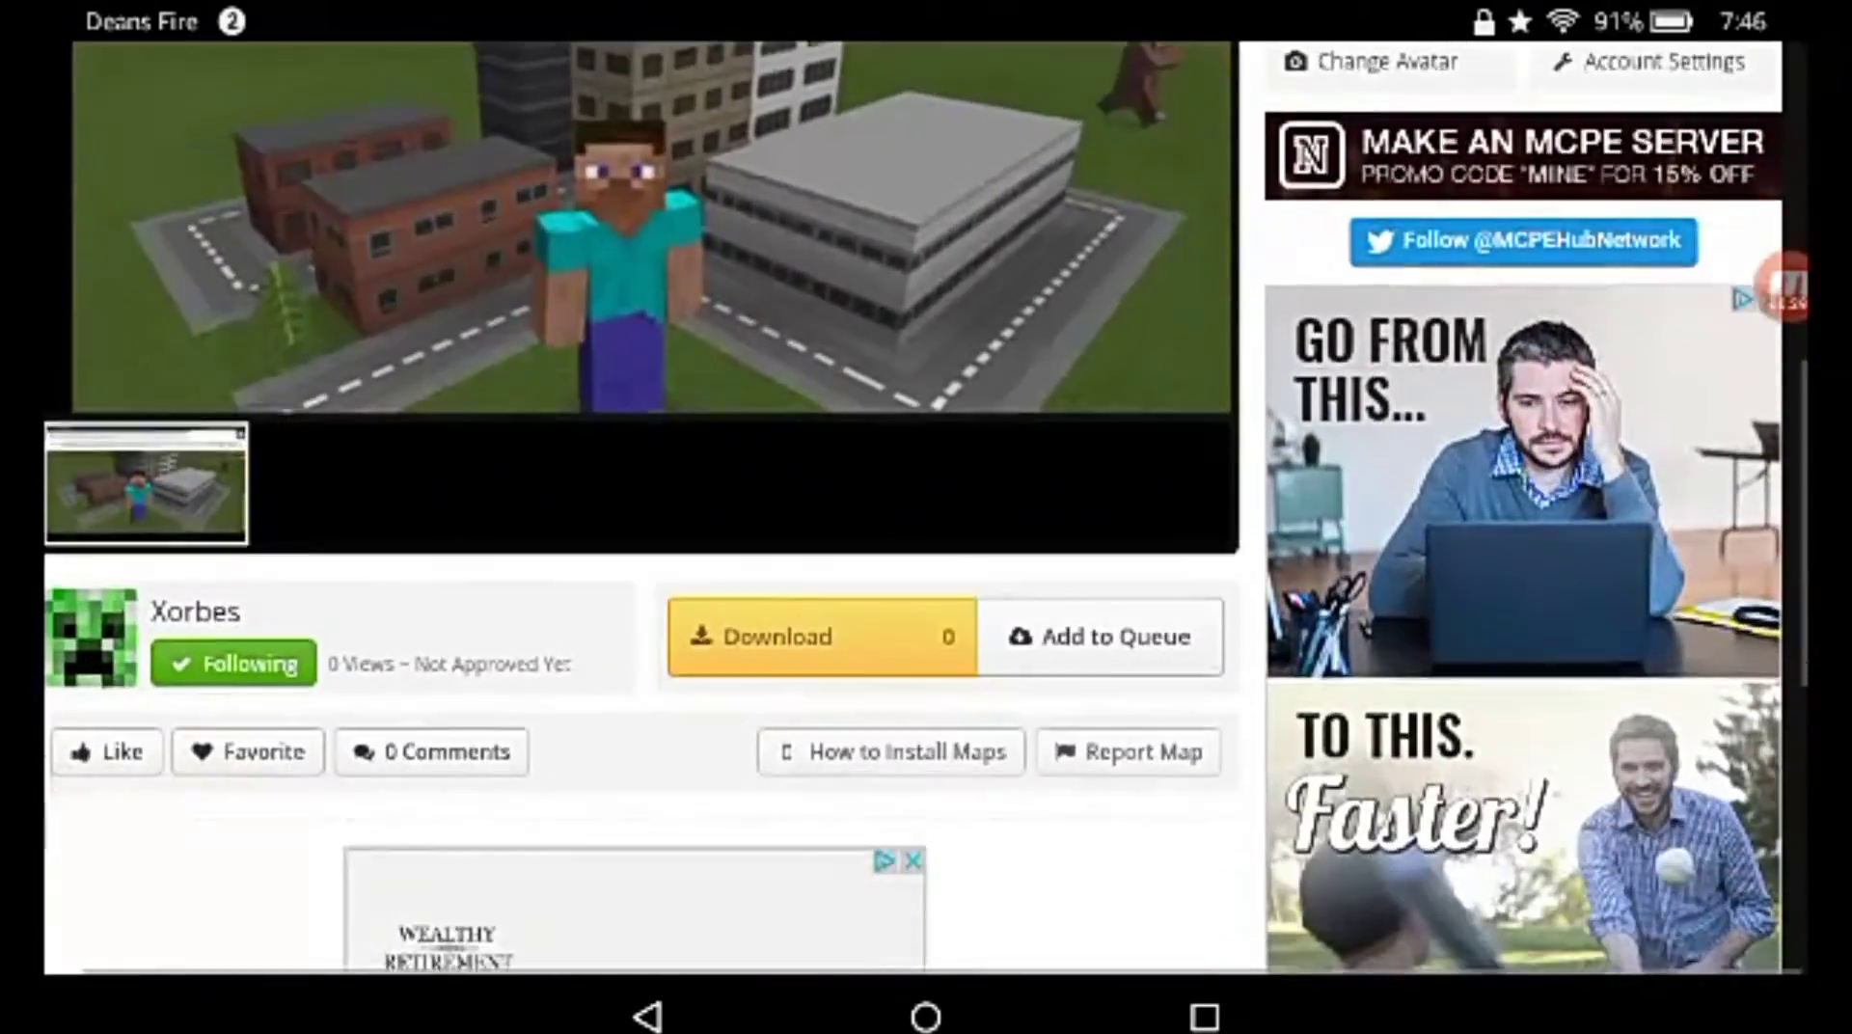
scroll(642, 579, up, 2)
scroll(642, 579, up, 2)
scroll(641, 578, up, 1)
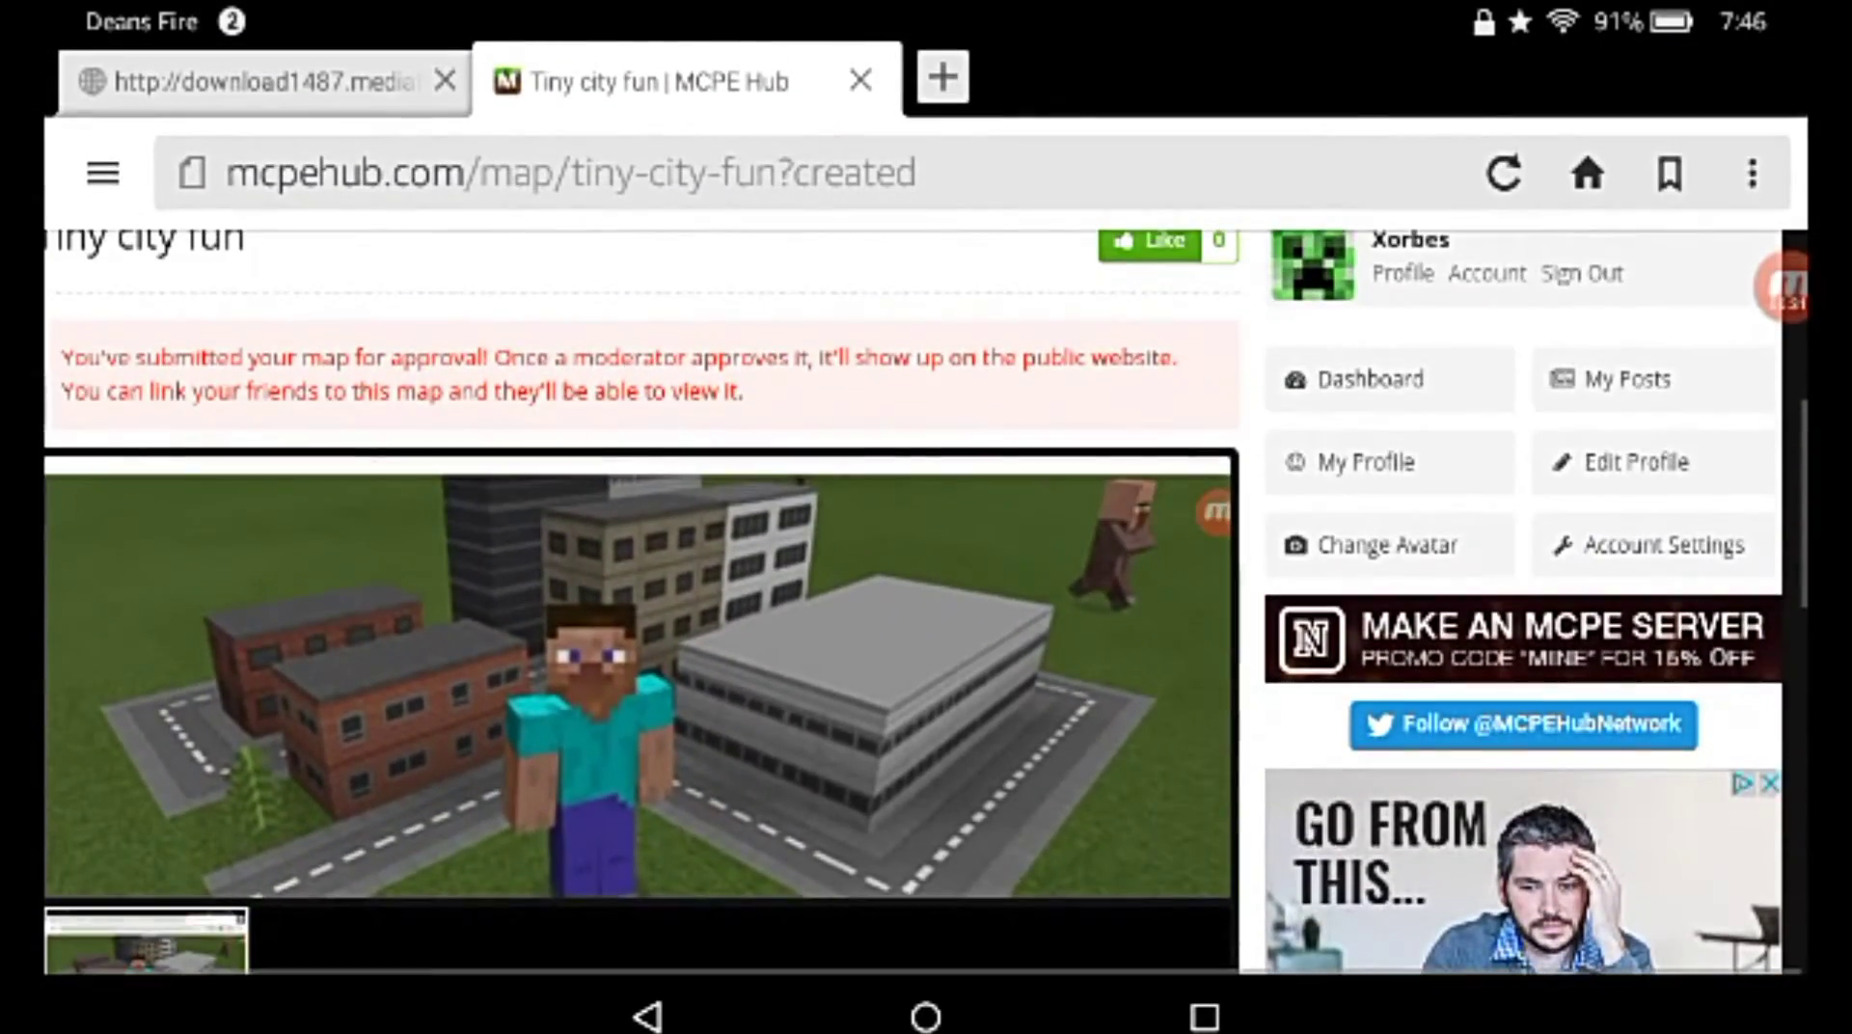
scroll(641, 578, up, 2)
scroll(642, 579, up, 2)
scroll(641, 579, up, 1)
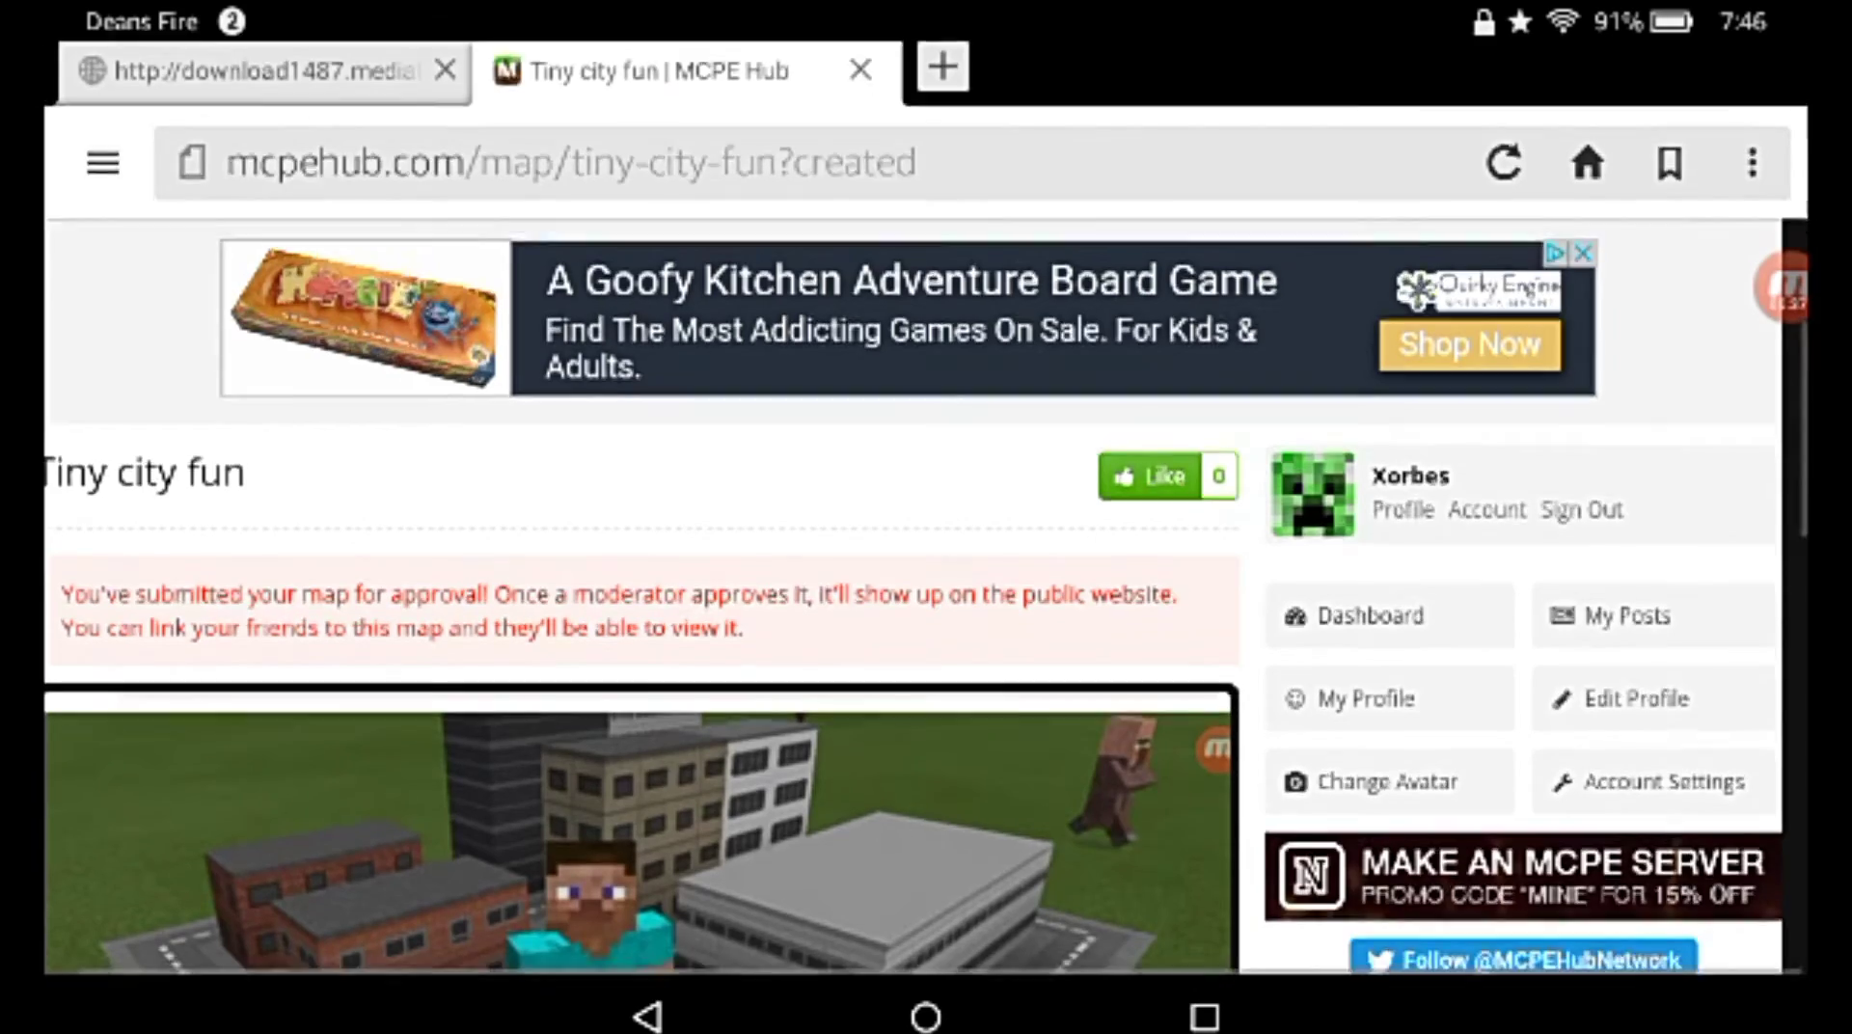
scroll(641, 579, down, 3)
scroll(641, 579, down, 1)
scroll(641, 579, down, 2)
scroll(641, 579, up, 2)
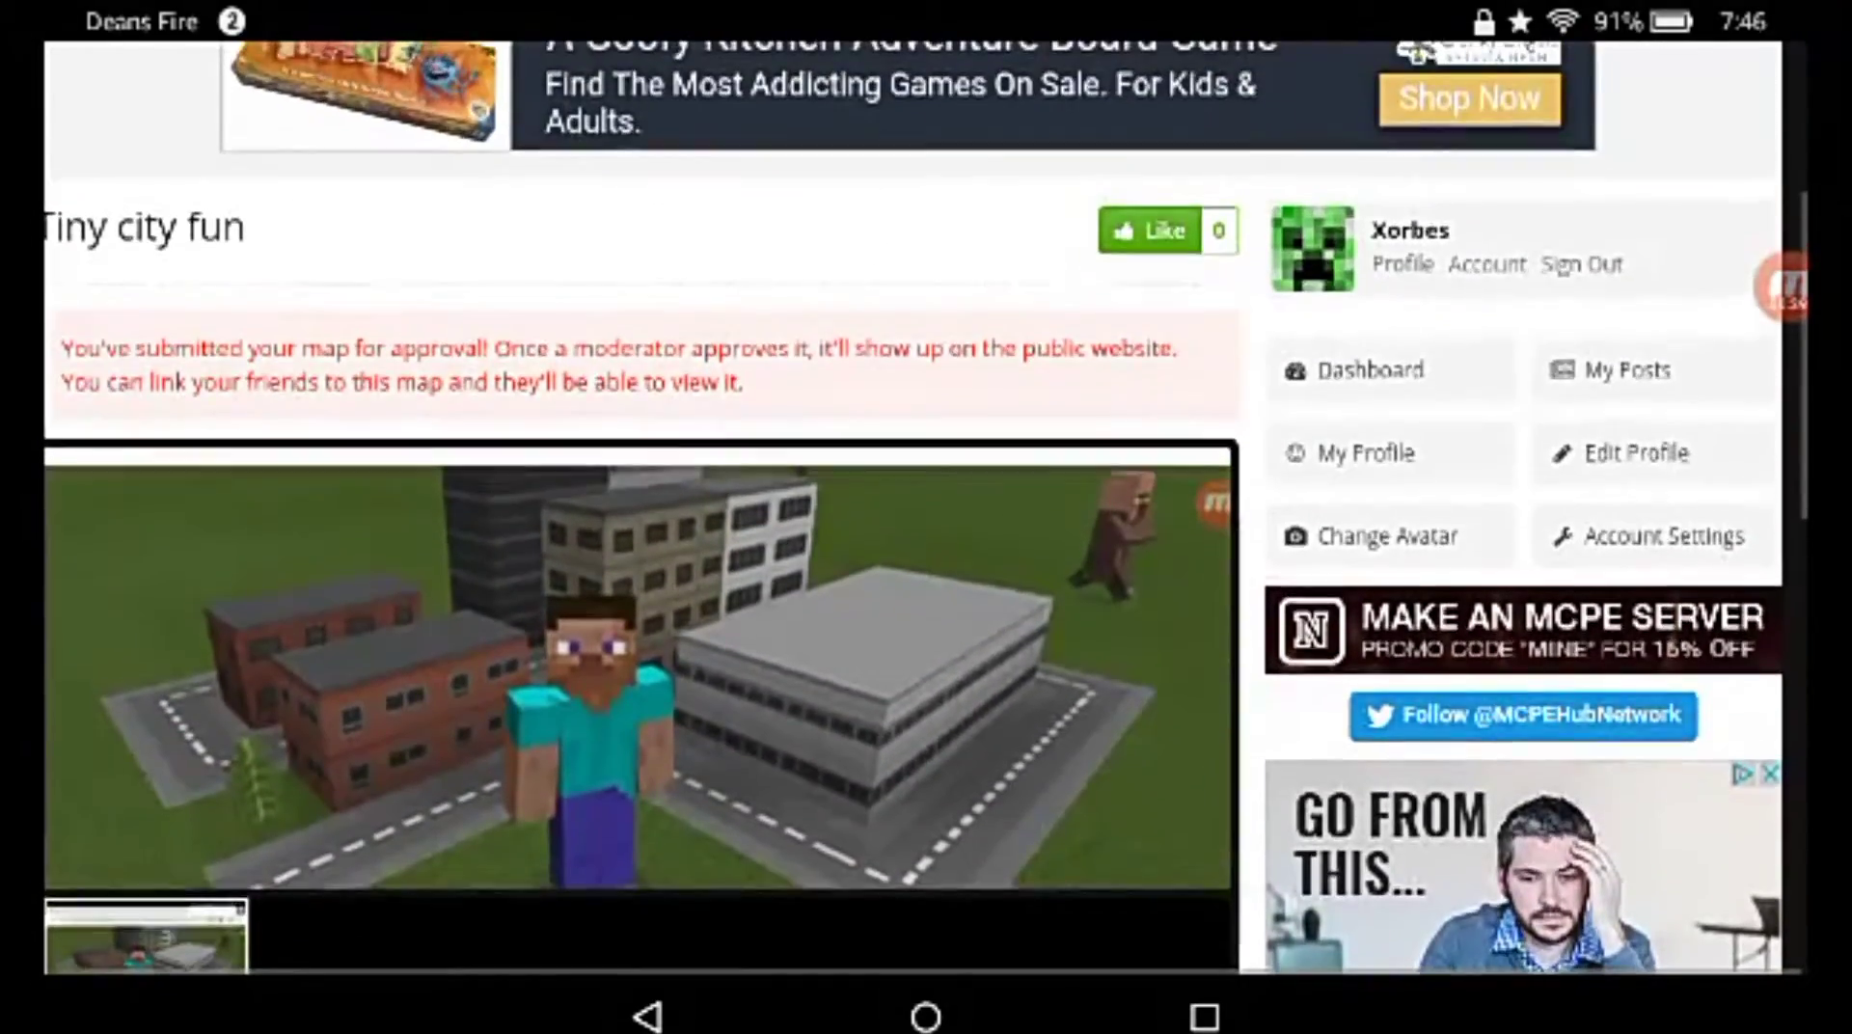
scroll(641, 579, up, 3)
scroll(641, 578, down, 5)
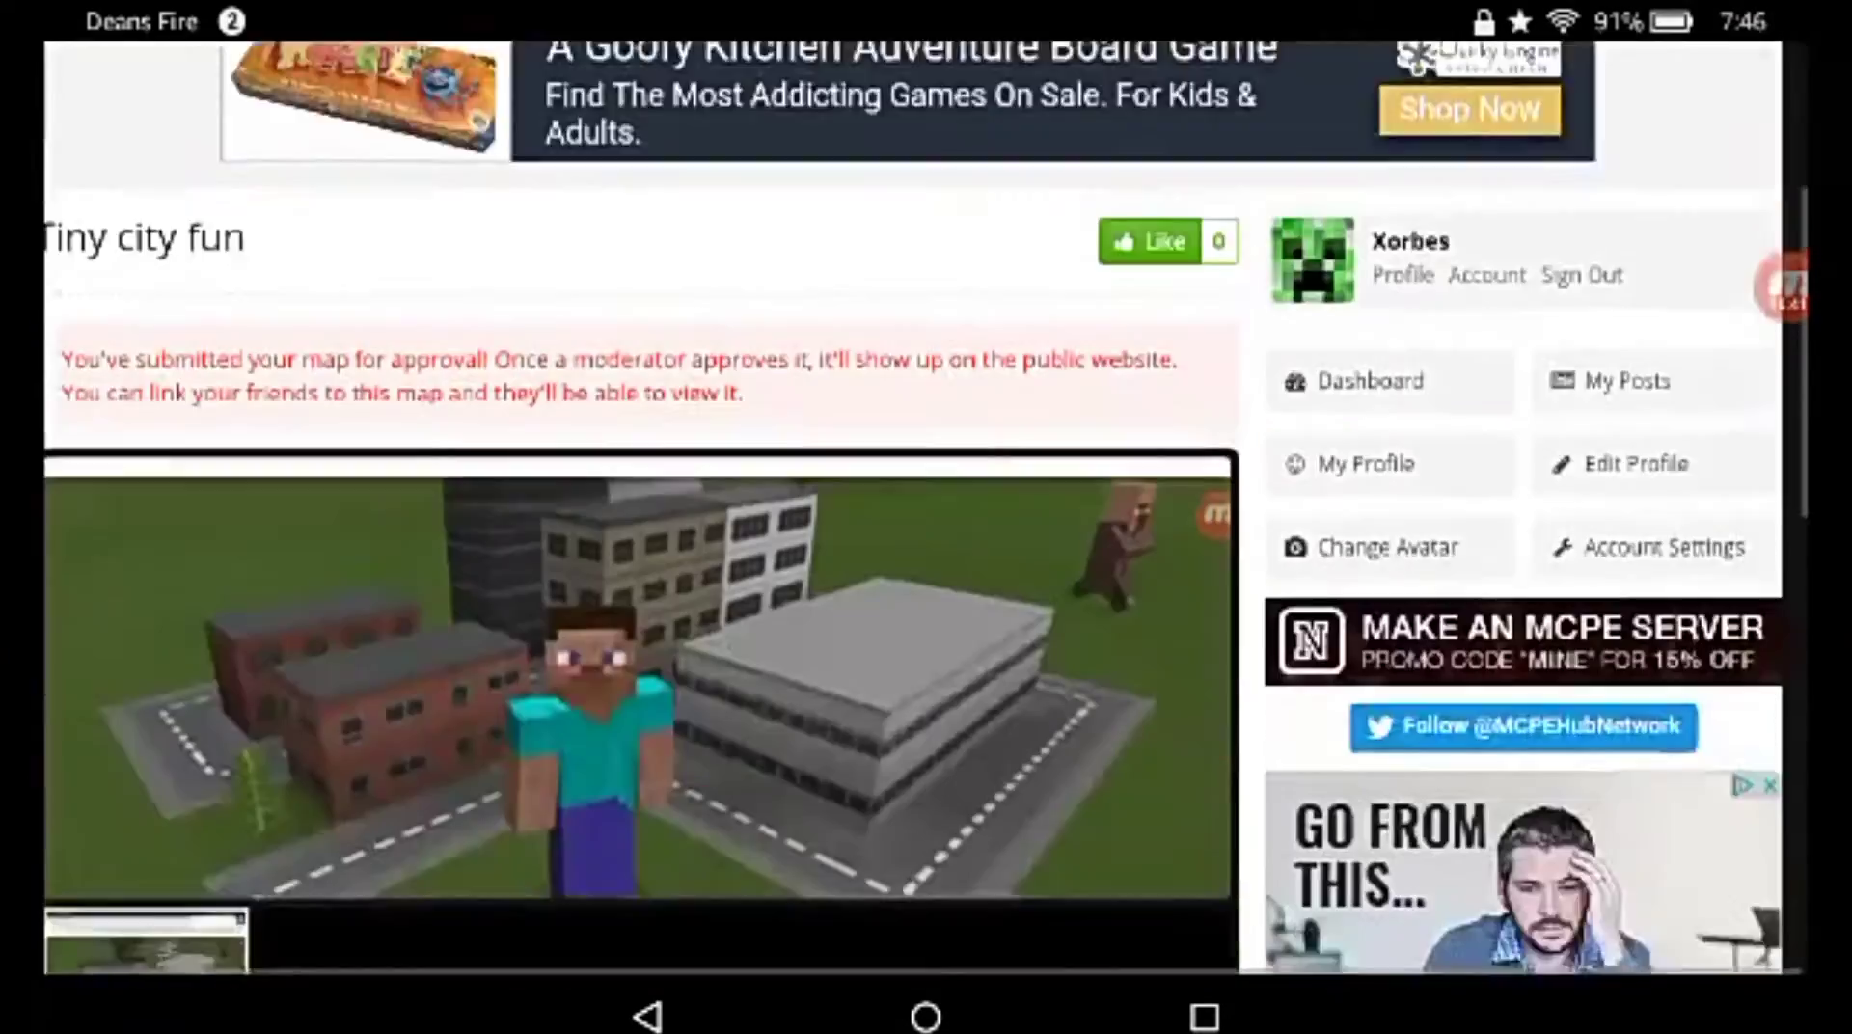
scroll(641, 579, down, 5)
mouse_move(926, 5)
mouse_down()
mouse_move(926, 482)
mouse_move(926, 49)
mouse_up()
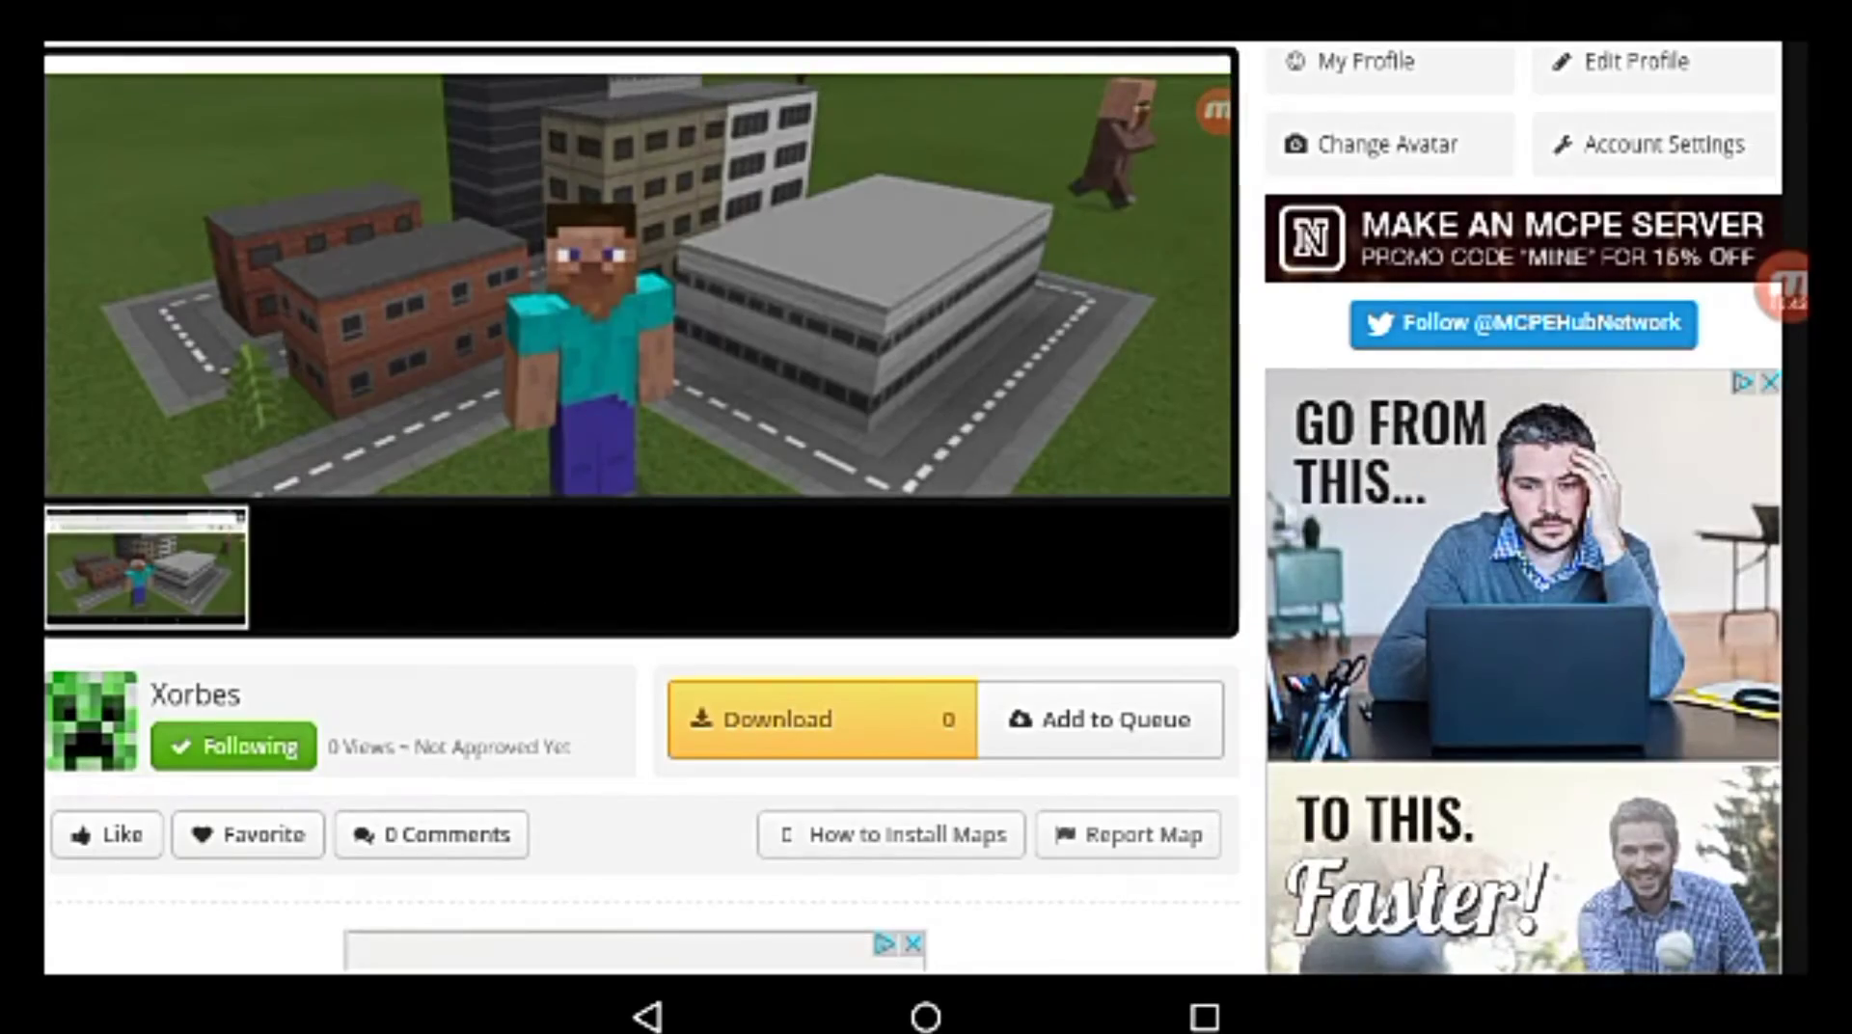